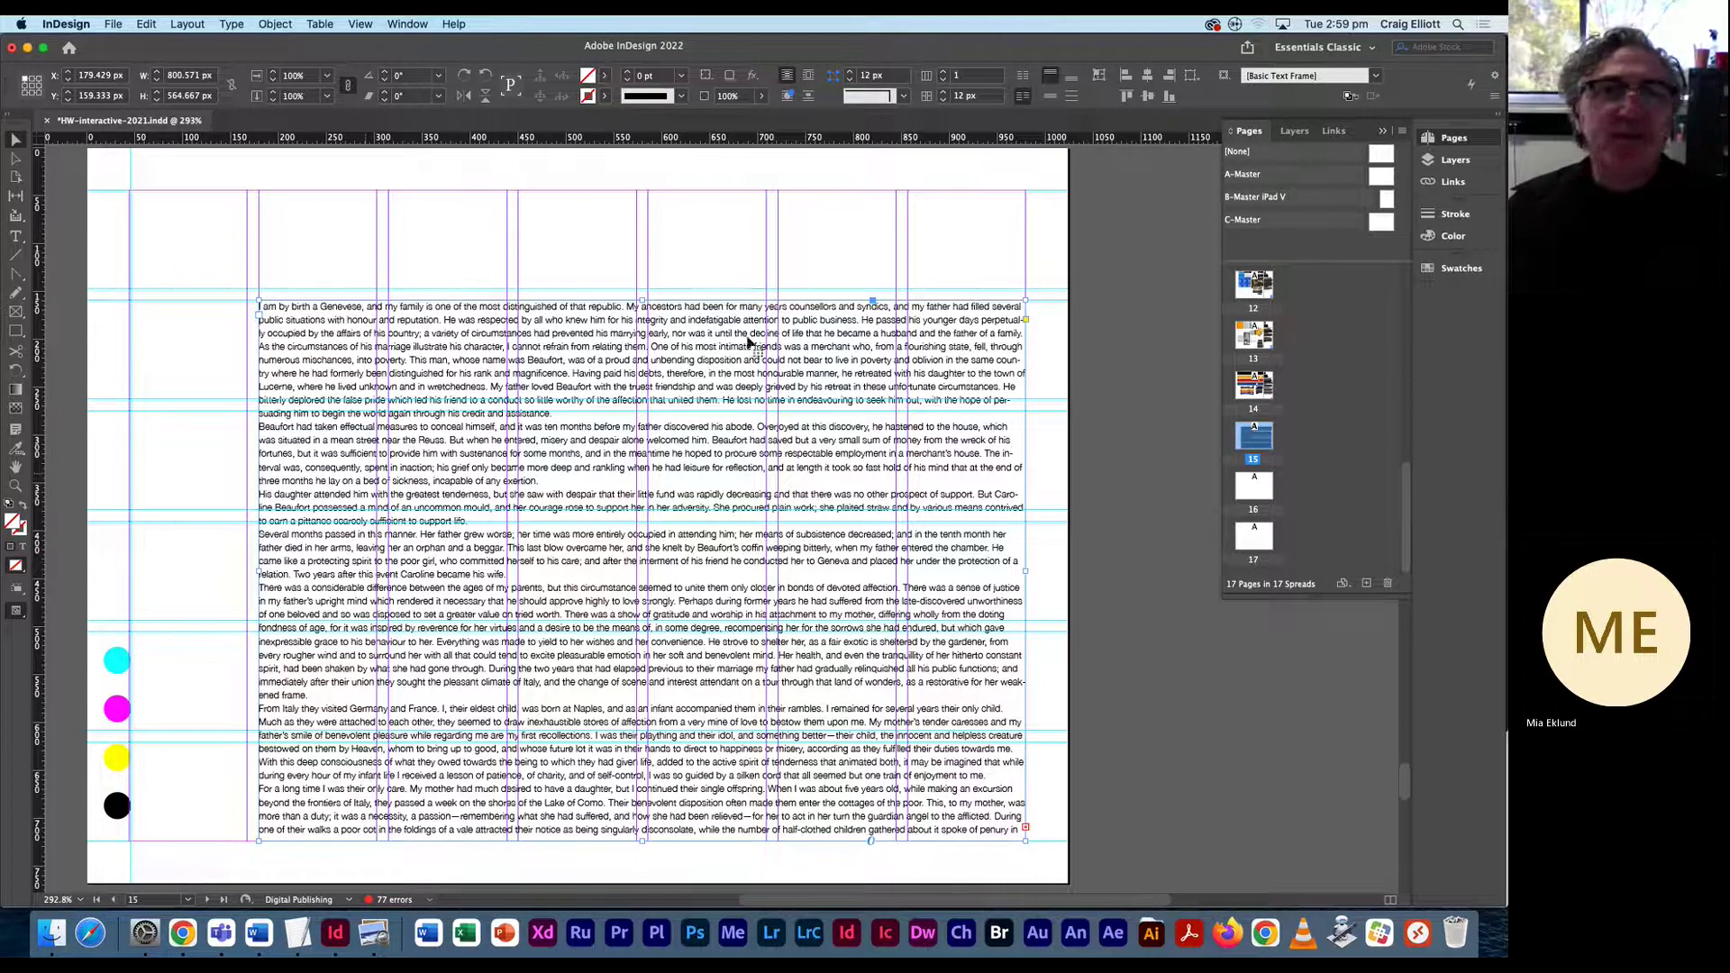
Divide the page 15 text frame into three columns and preview the page without guides or frame edges.
{"action": "left_click", "coordinate": [943, 72]}
{"action": "left_click", "coordinate": [944, 72]}
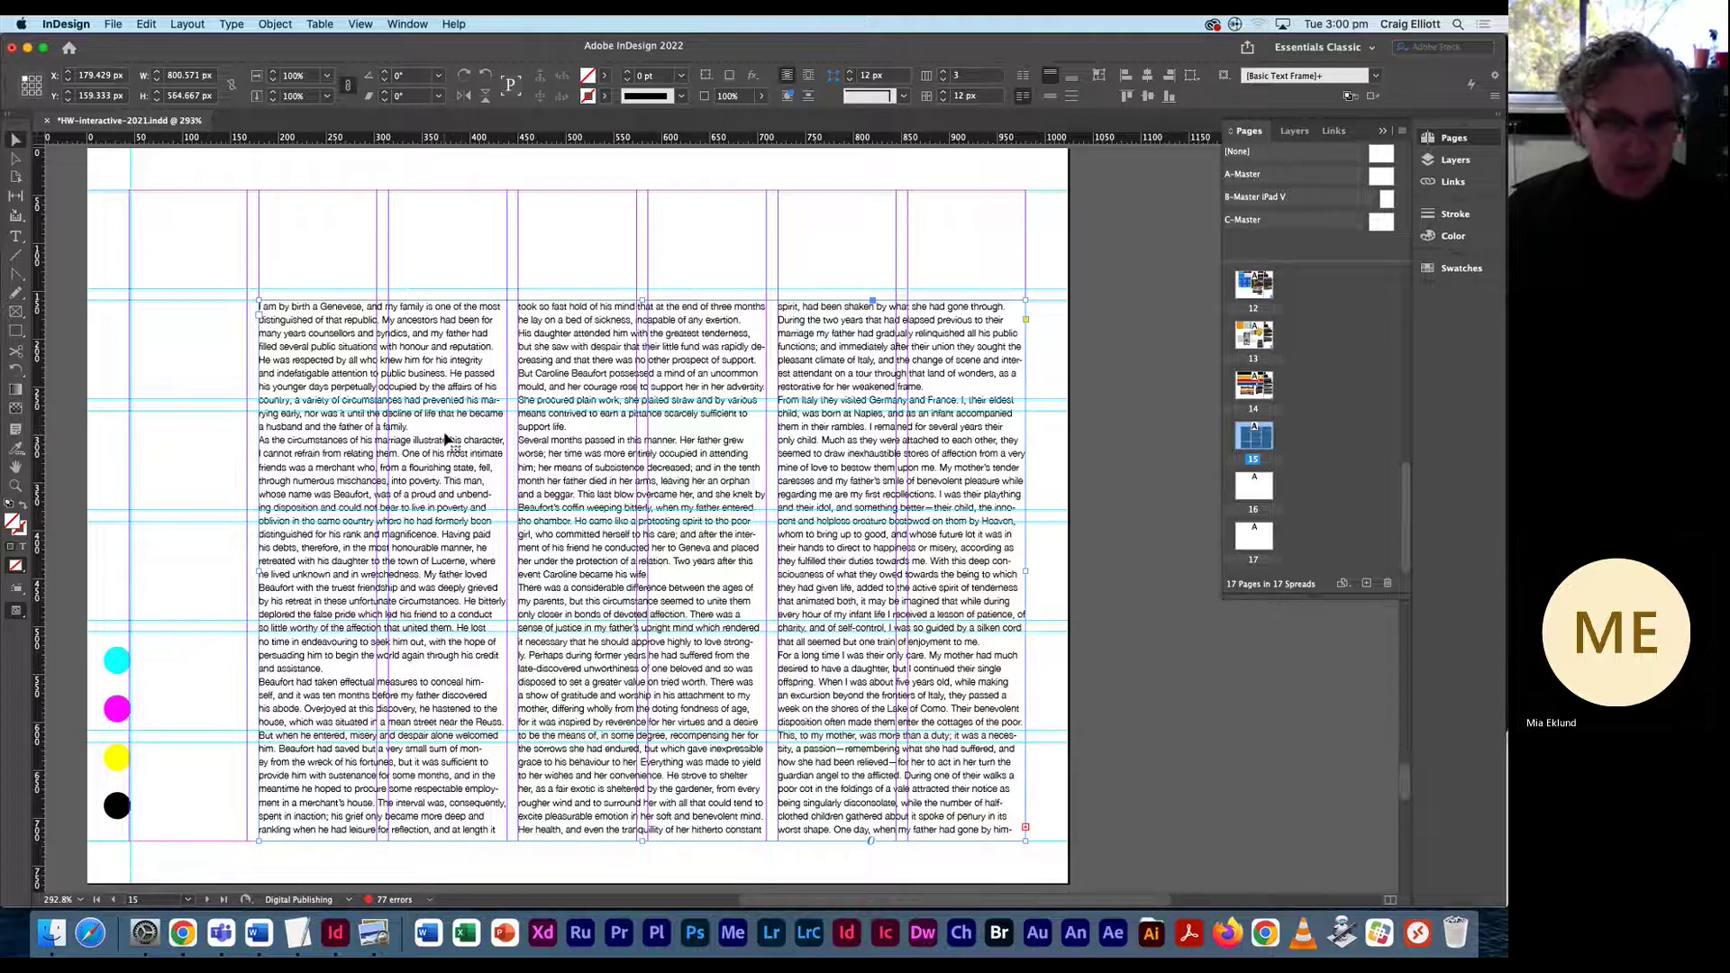
{"action": "key", "text": "w"}
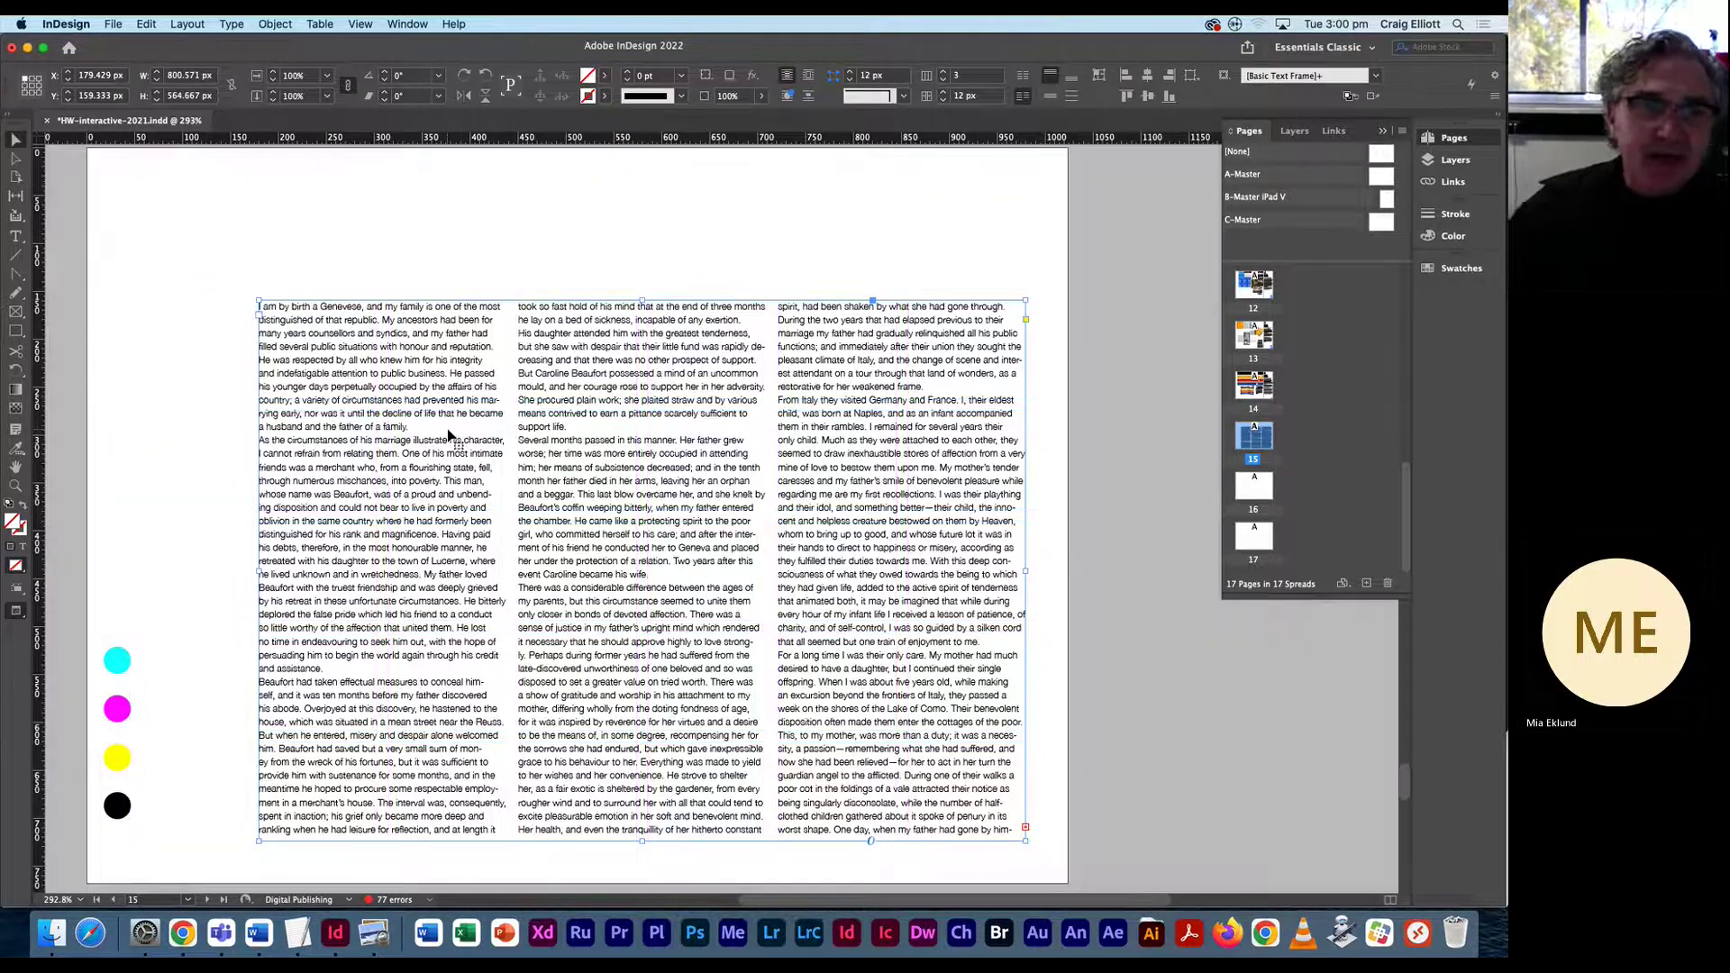
{"action": "left_click", "coordinate": [324, 260]}
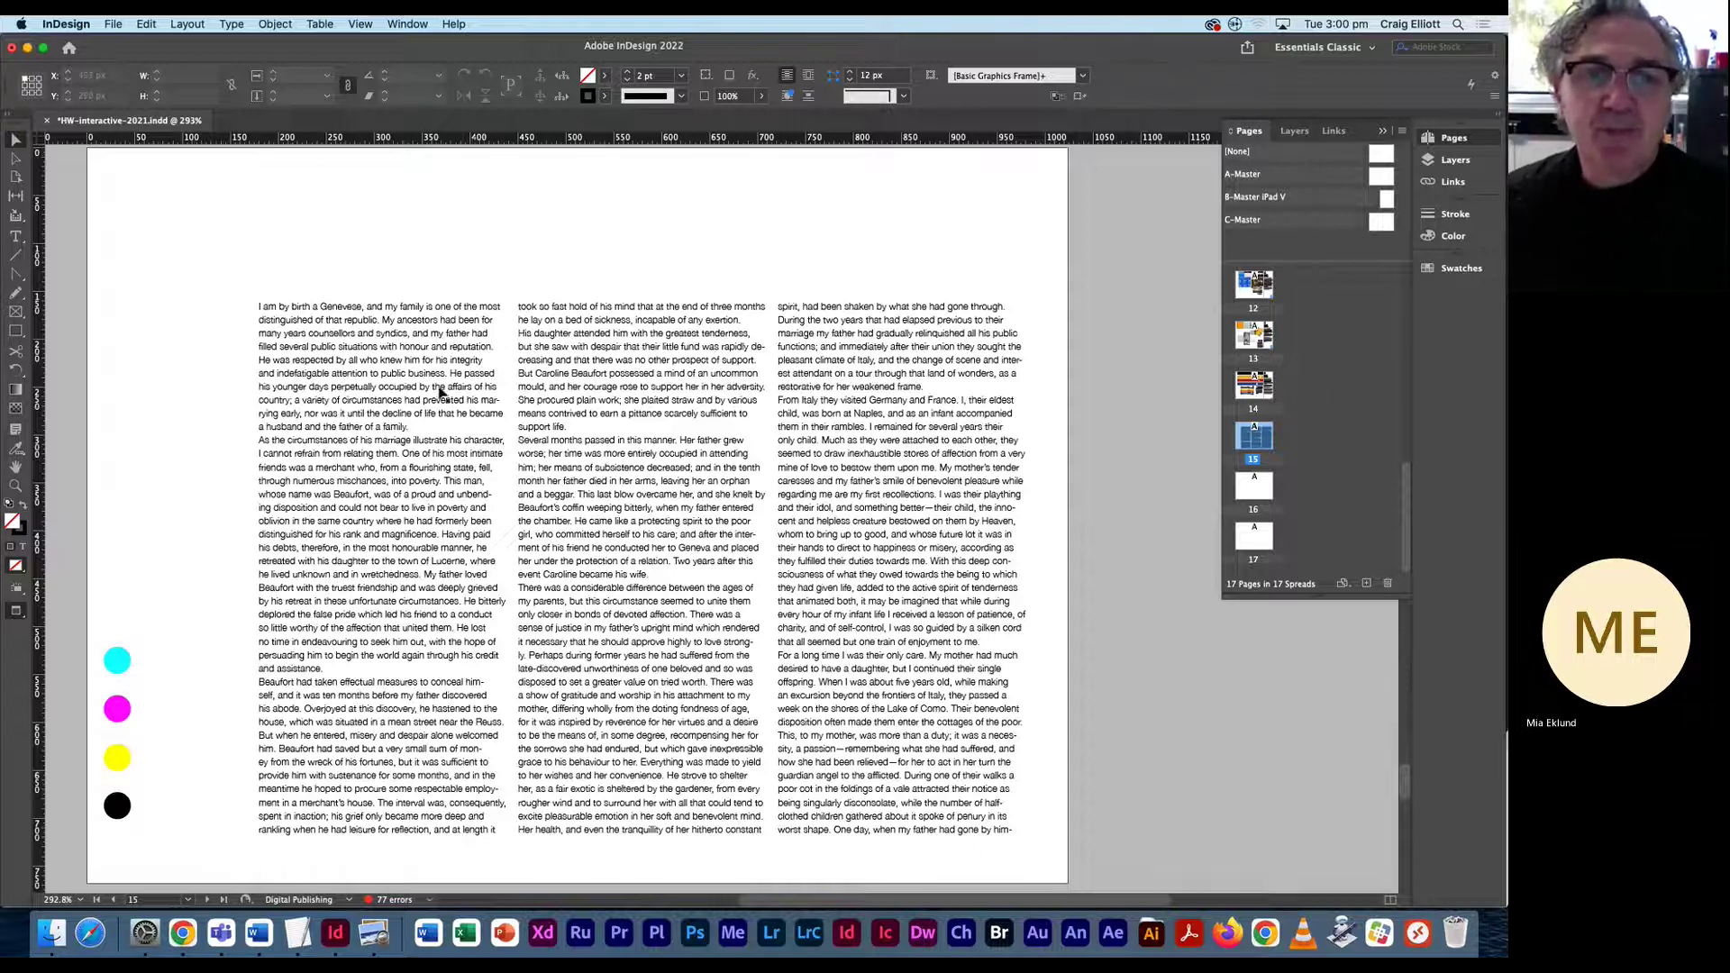
Show the guides again and justify the frame's text with the last line aligned left.
{"action": "left_click", "coordinate": [470, 410]}
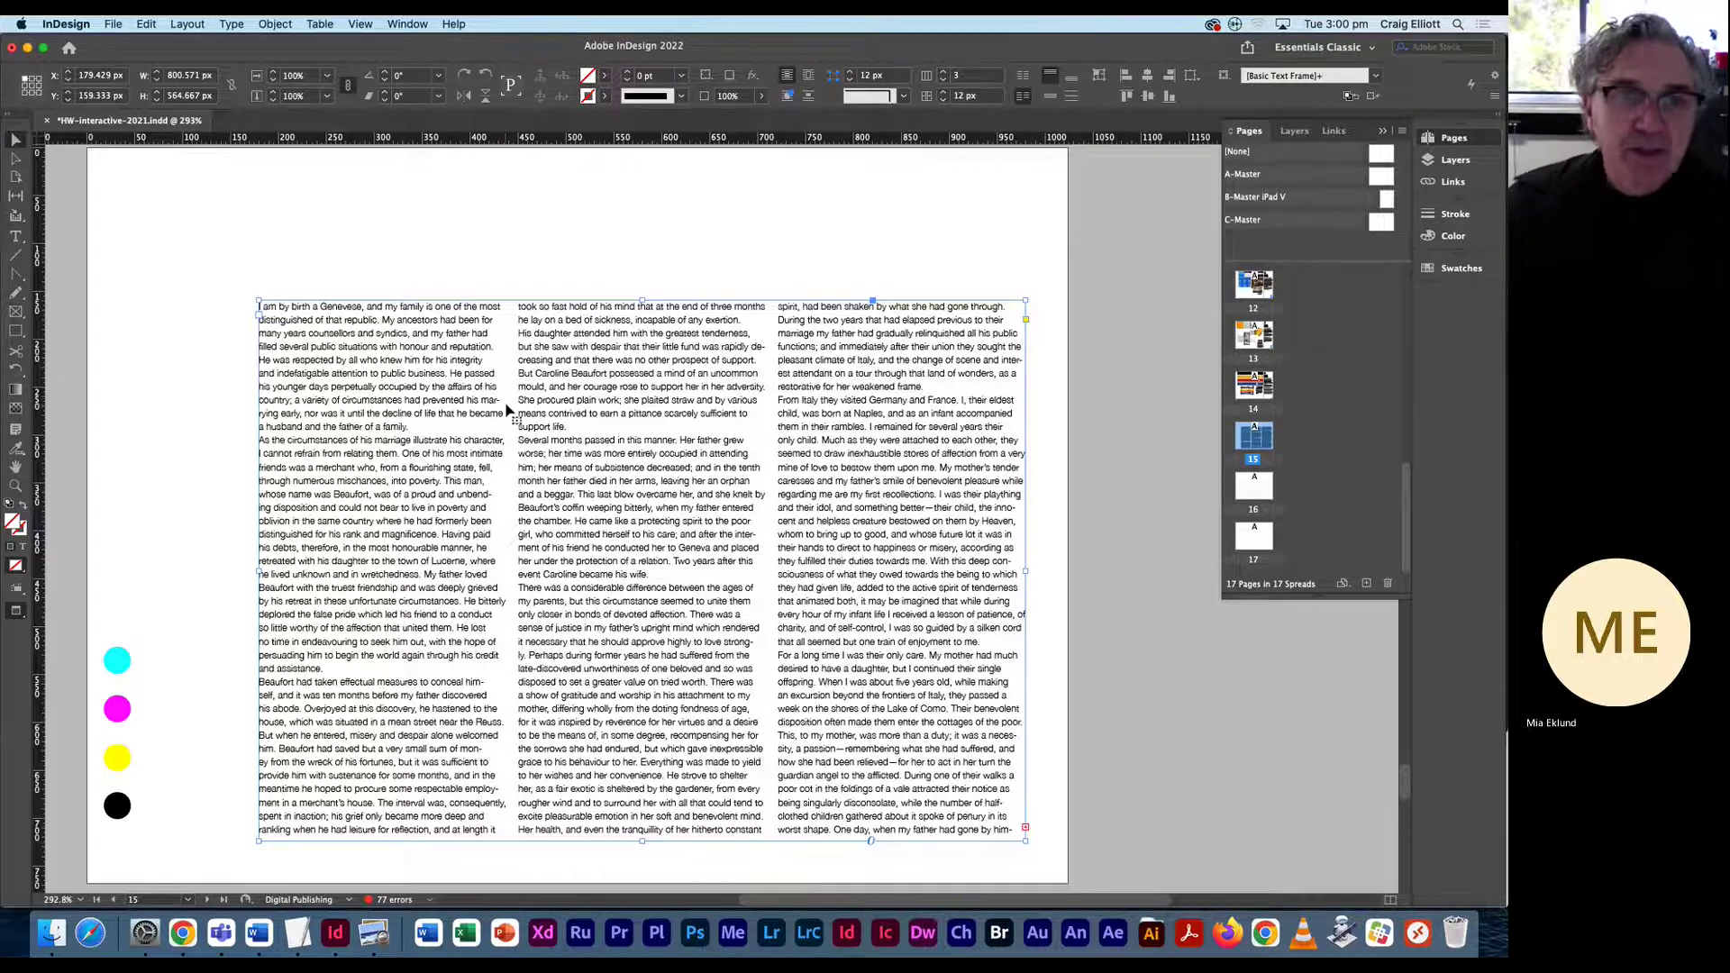
{"action": "key", "text": "w"}
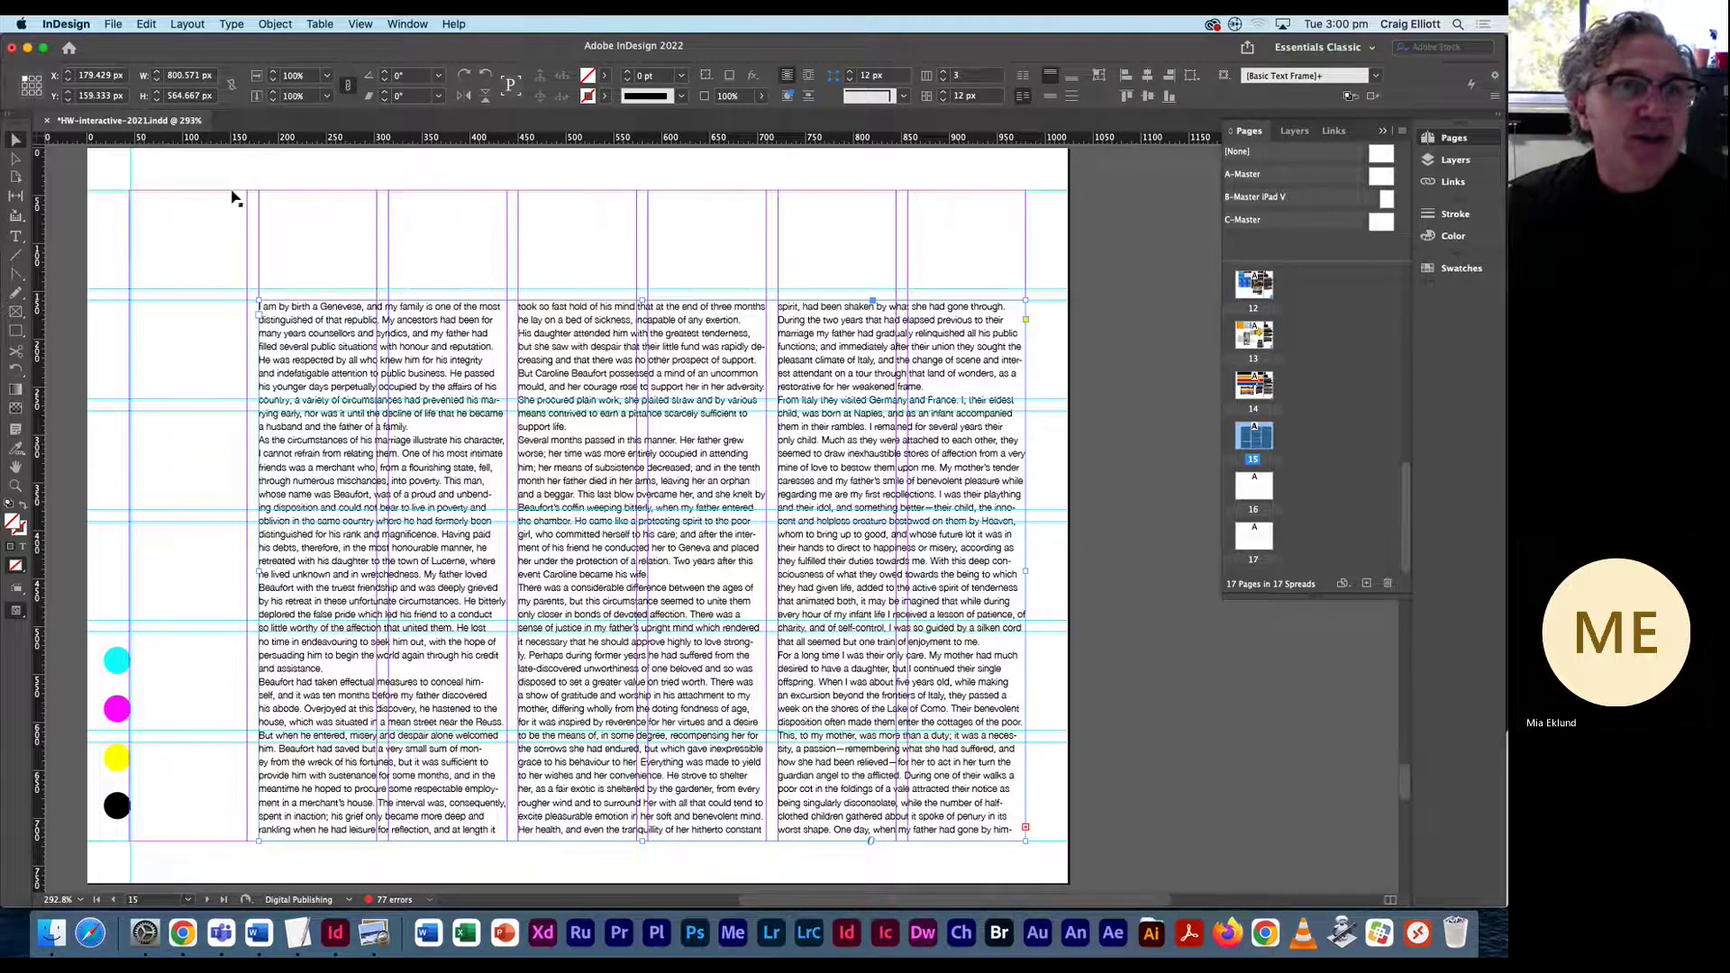
{"action": "left_click", "coordinate": [16, 236]}
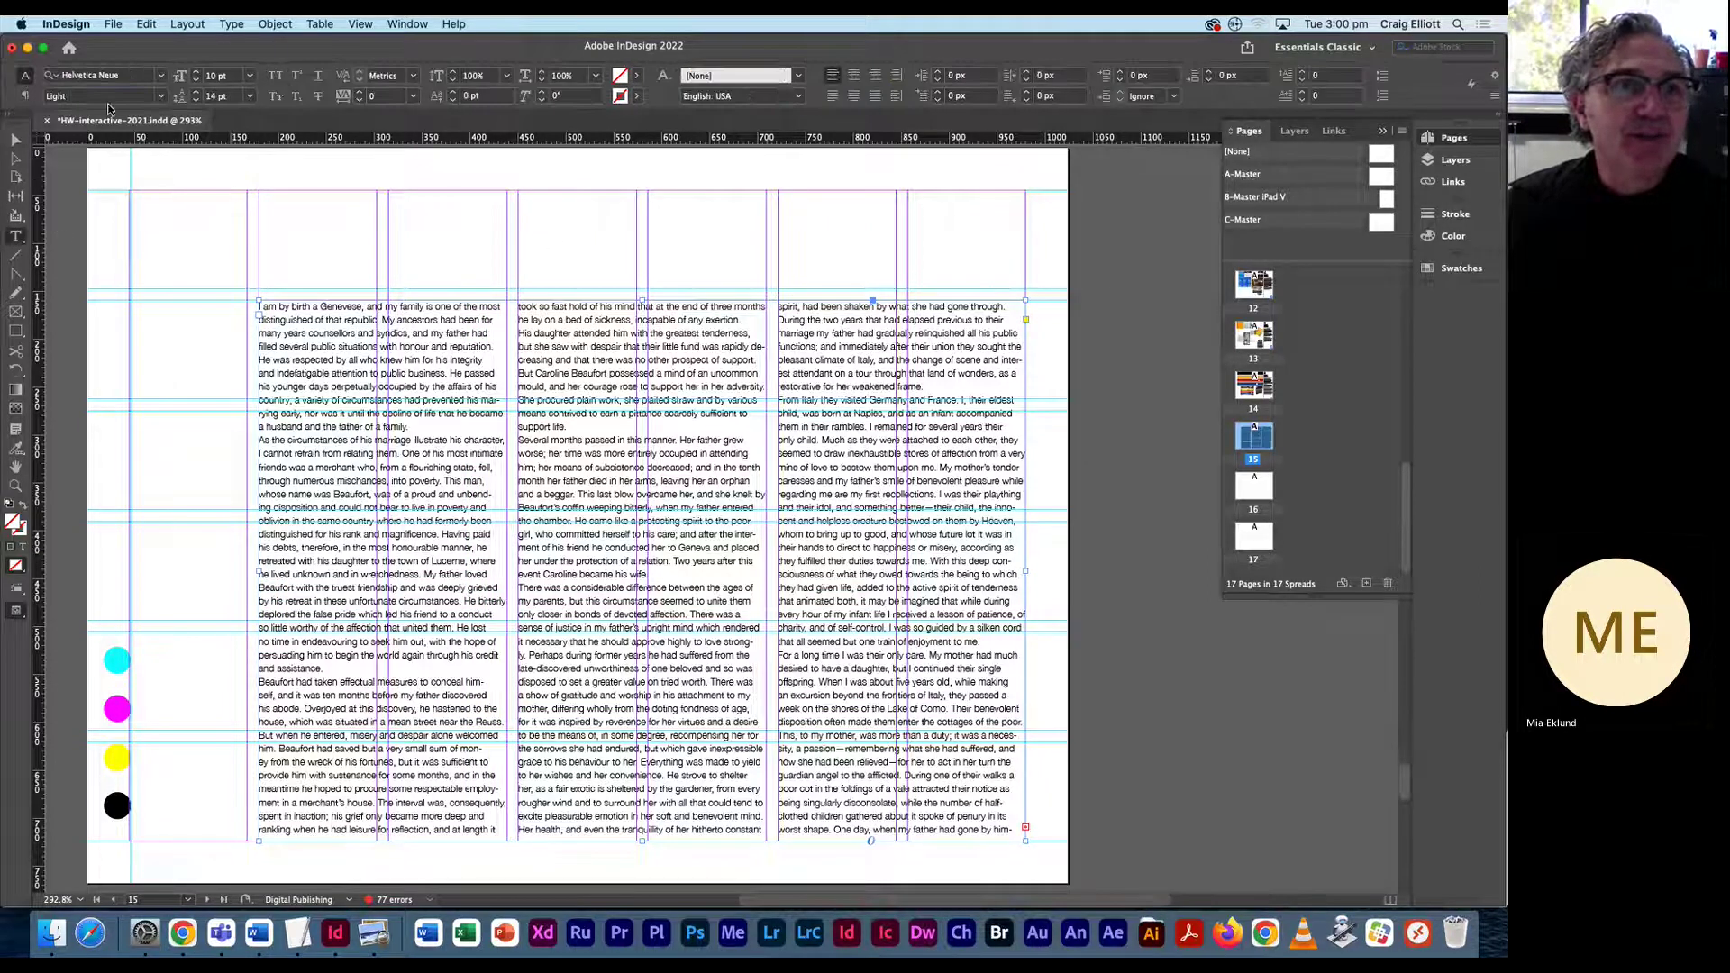
{"action": "left_click", "coordinate": [25, 95]}
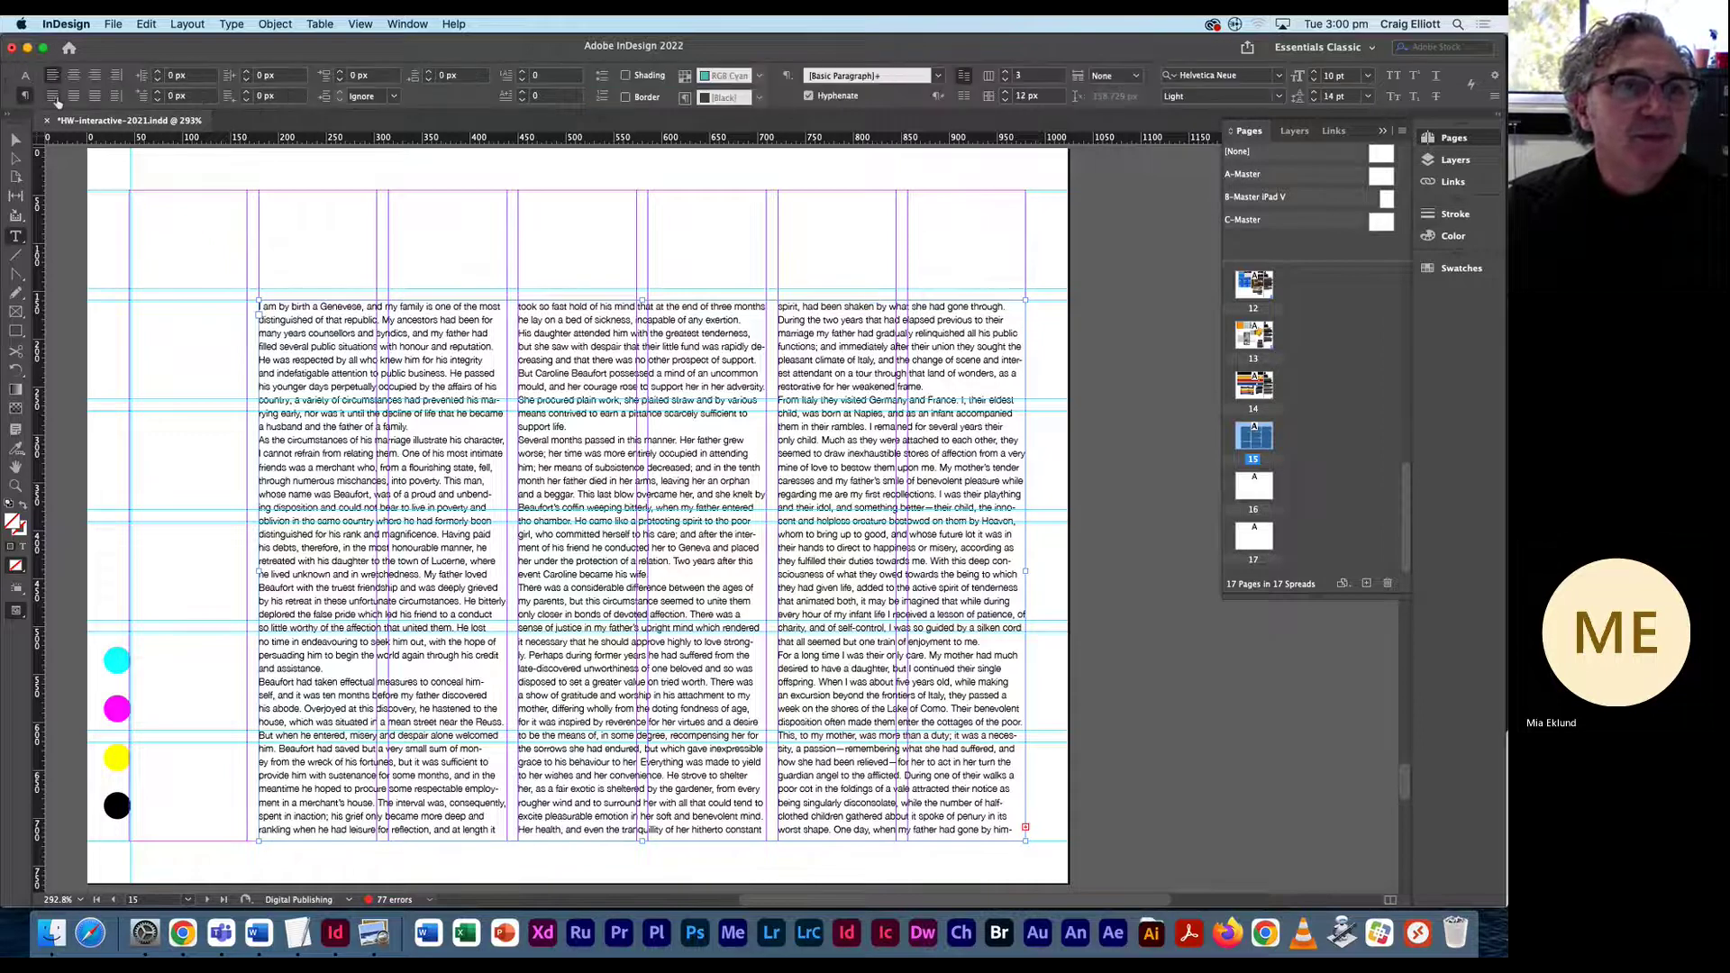
{"action": "left_click", "coordinate": [53, 96]}
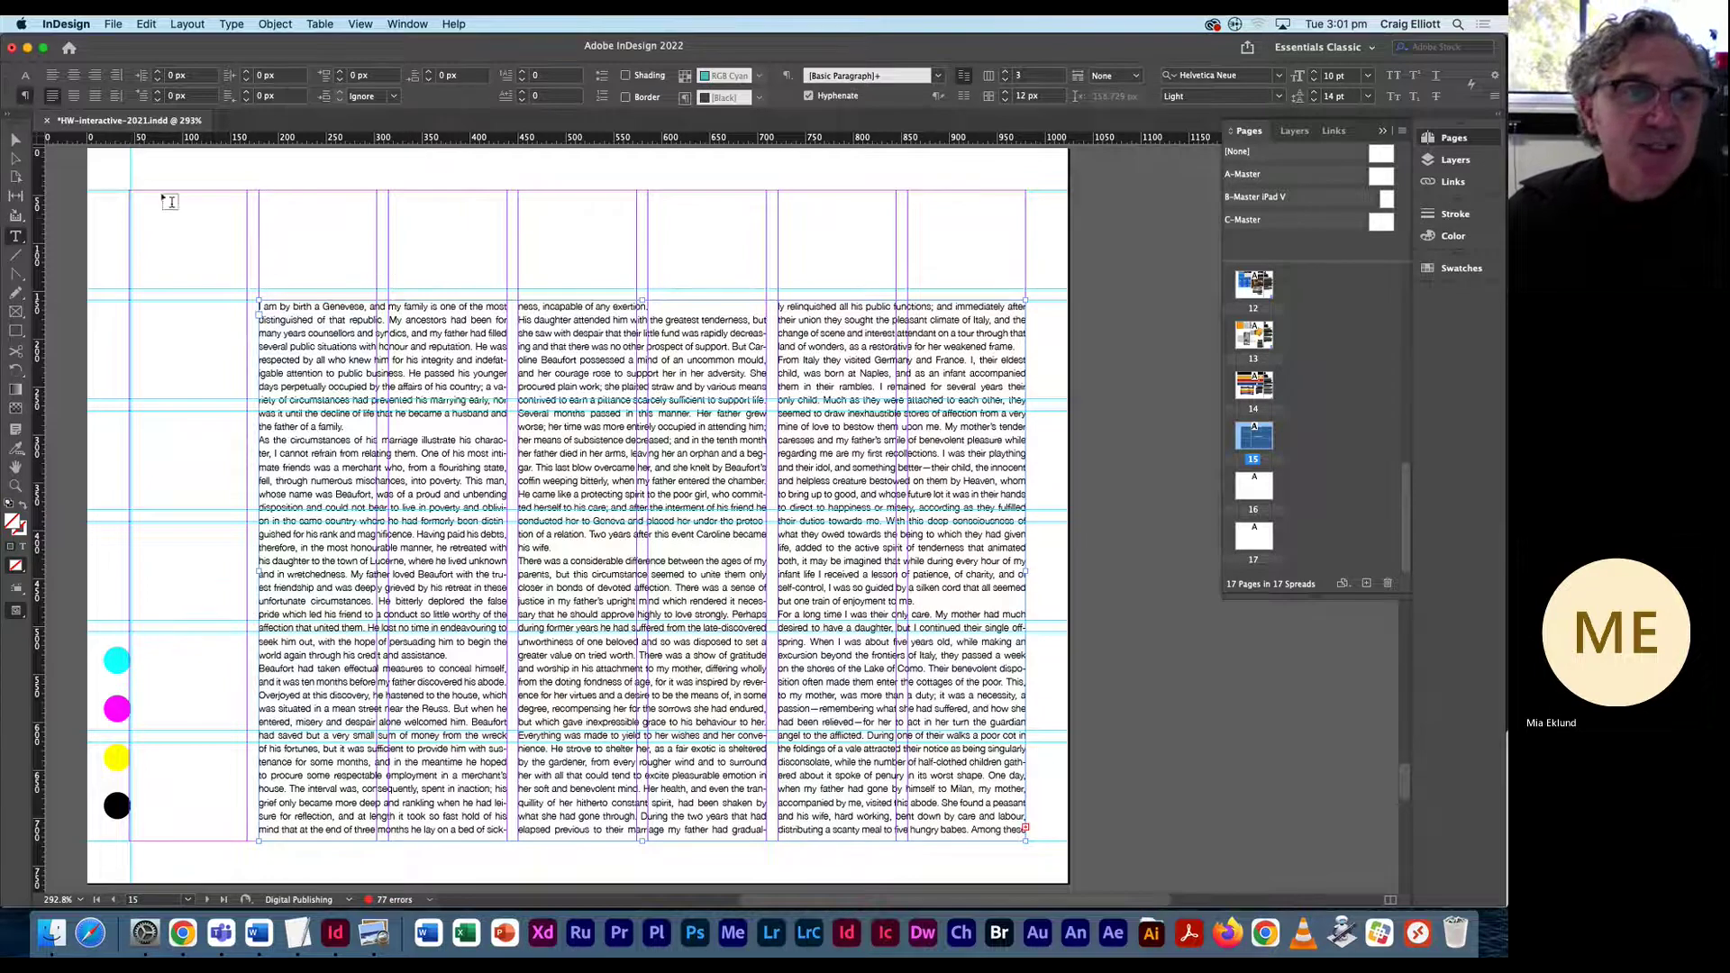
{"action": "key", "text": "Escape"}
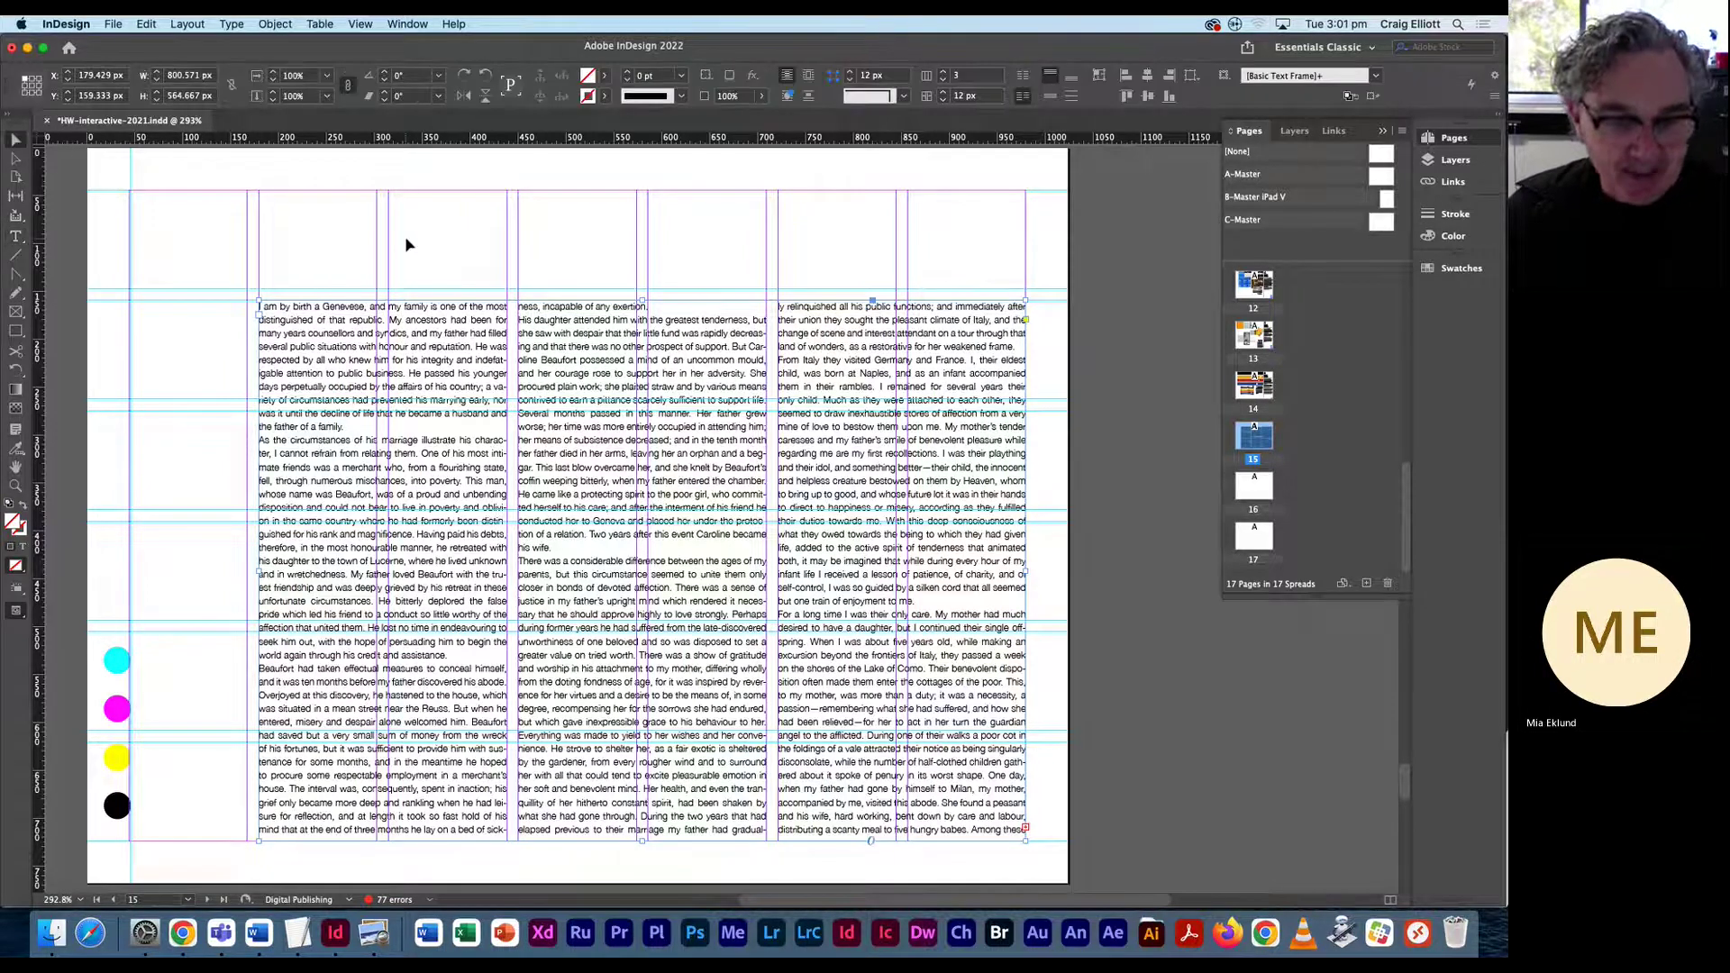
Hide the guides and turn off hyphenation for the three-column text.
{"action": "key", "text": "w"}
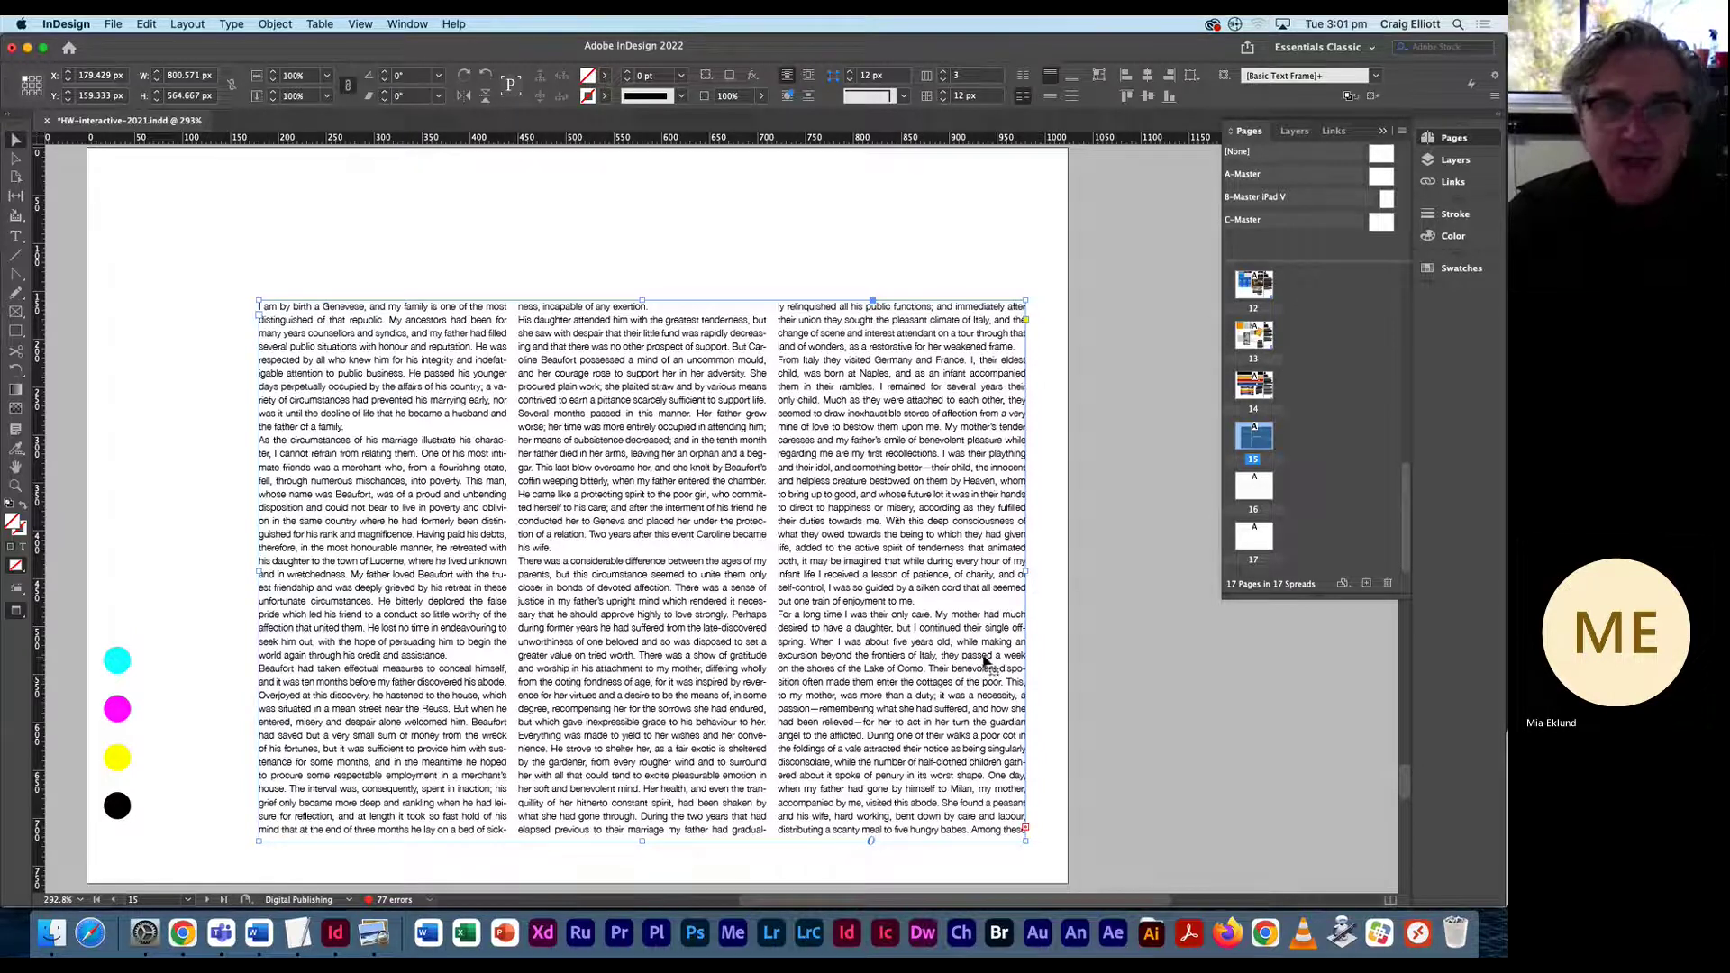
{"action": "left_click", "coordinate": [15, 237]}
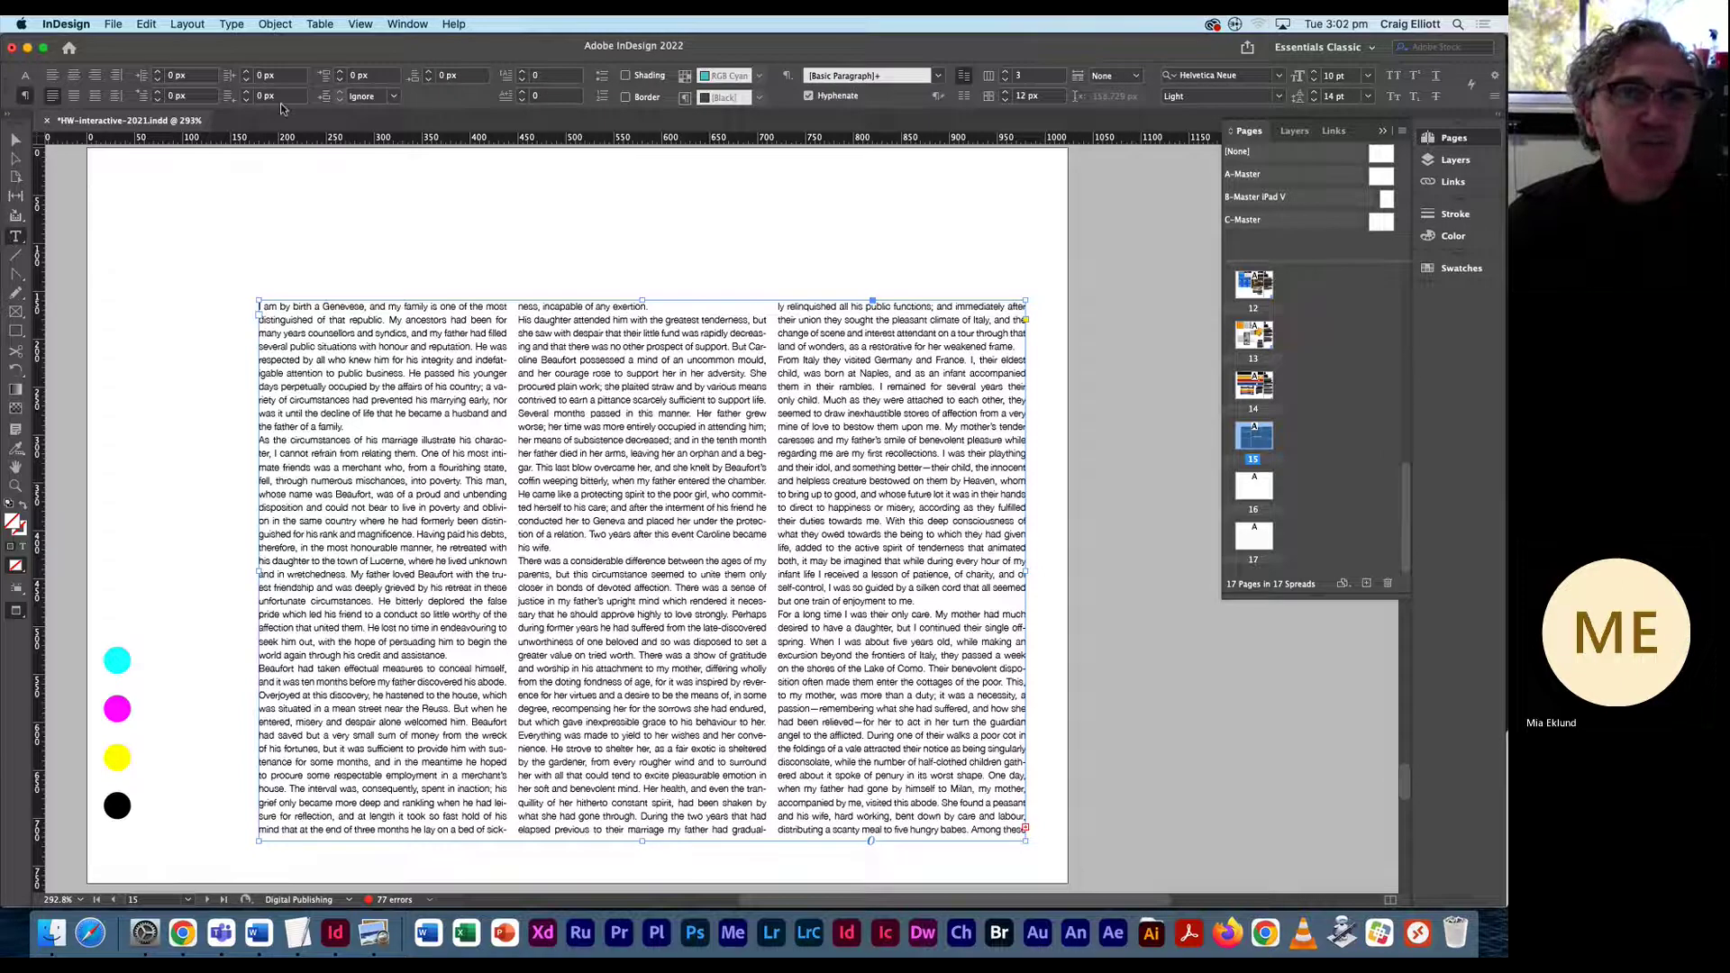
{"action": "left_click", "coordinate": [809, 96]}
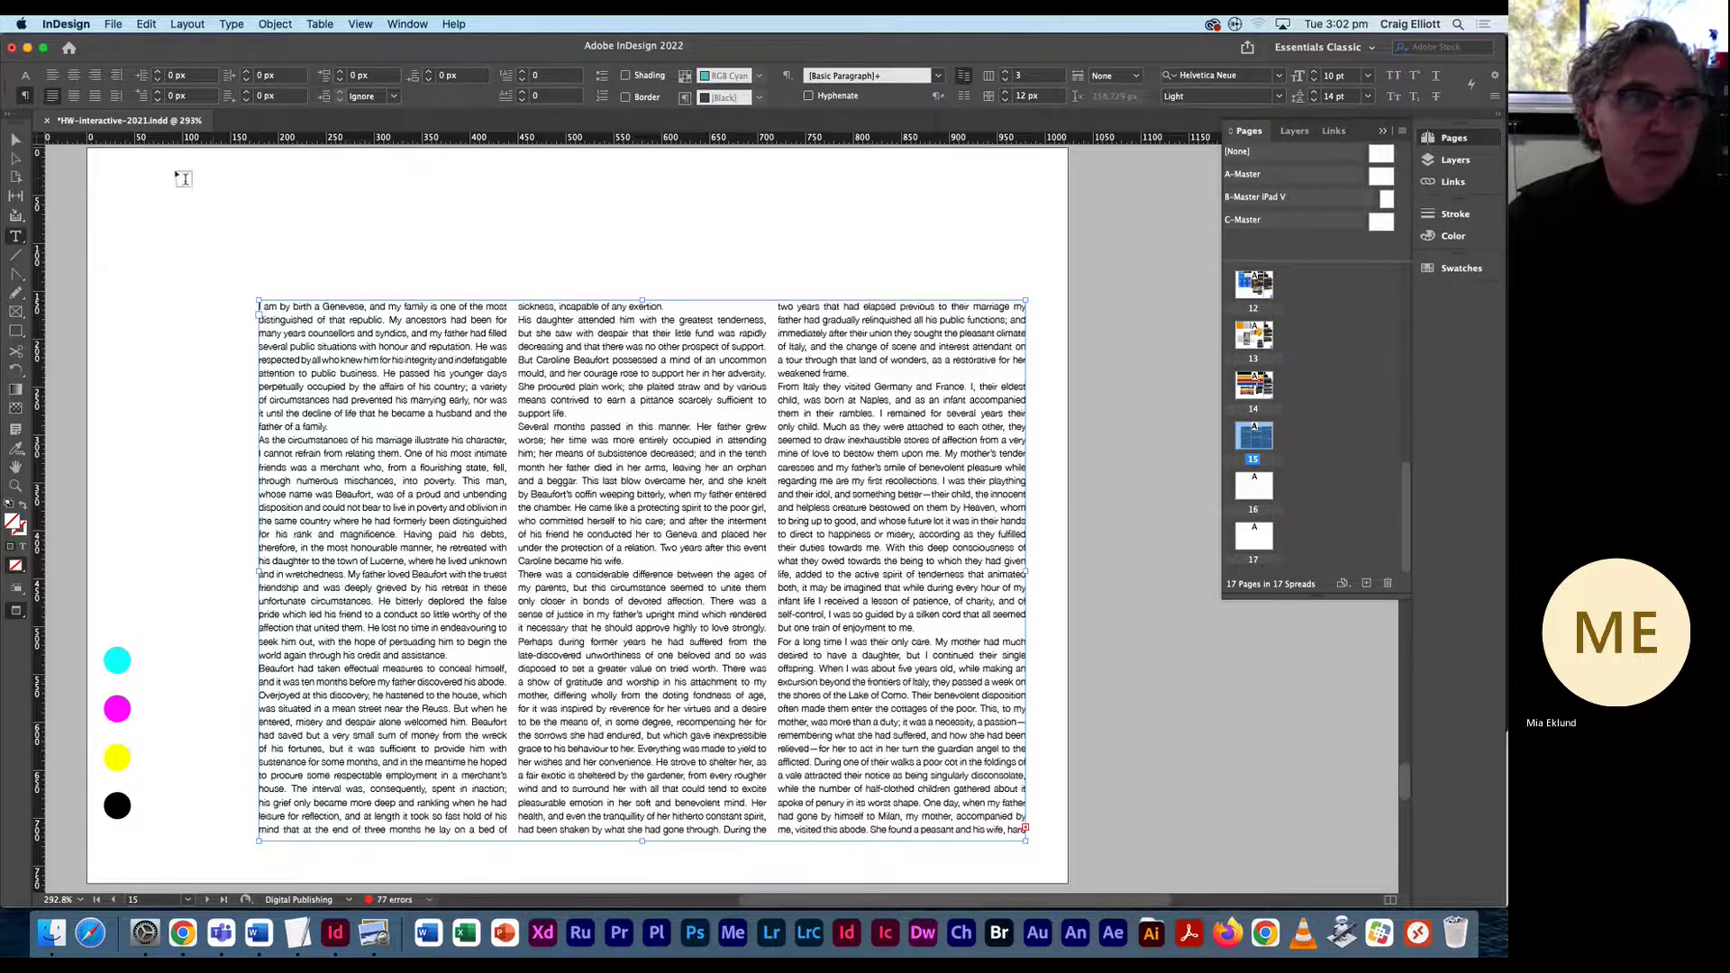
{"action": "key", "text": "Escape"}
{"action": "left_click", "coordinate": [496, 251]}
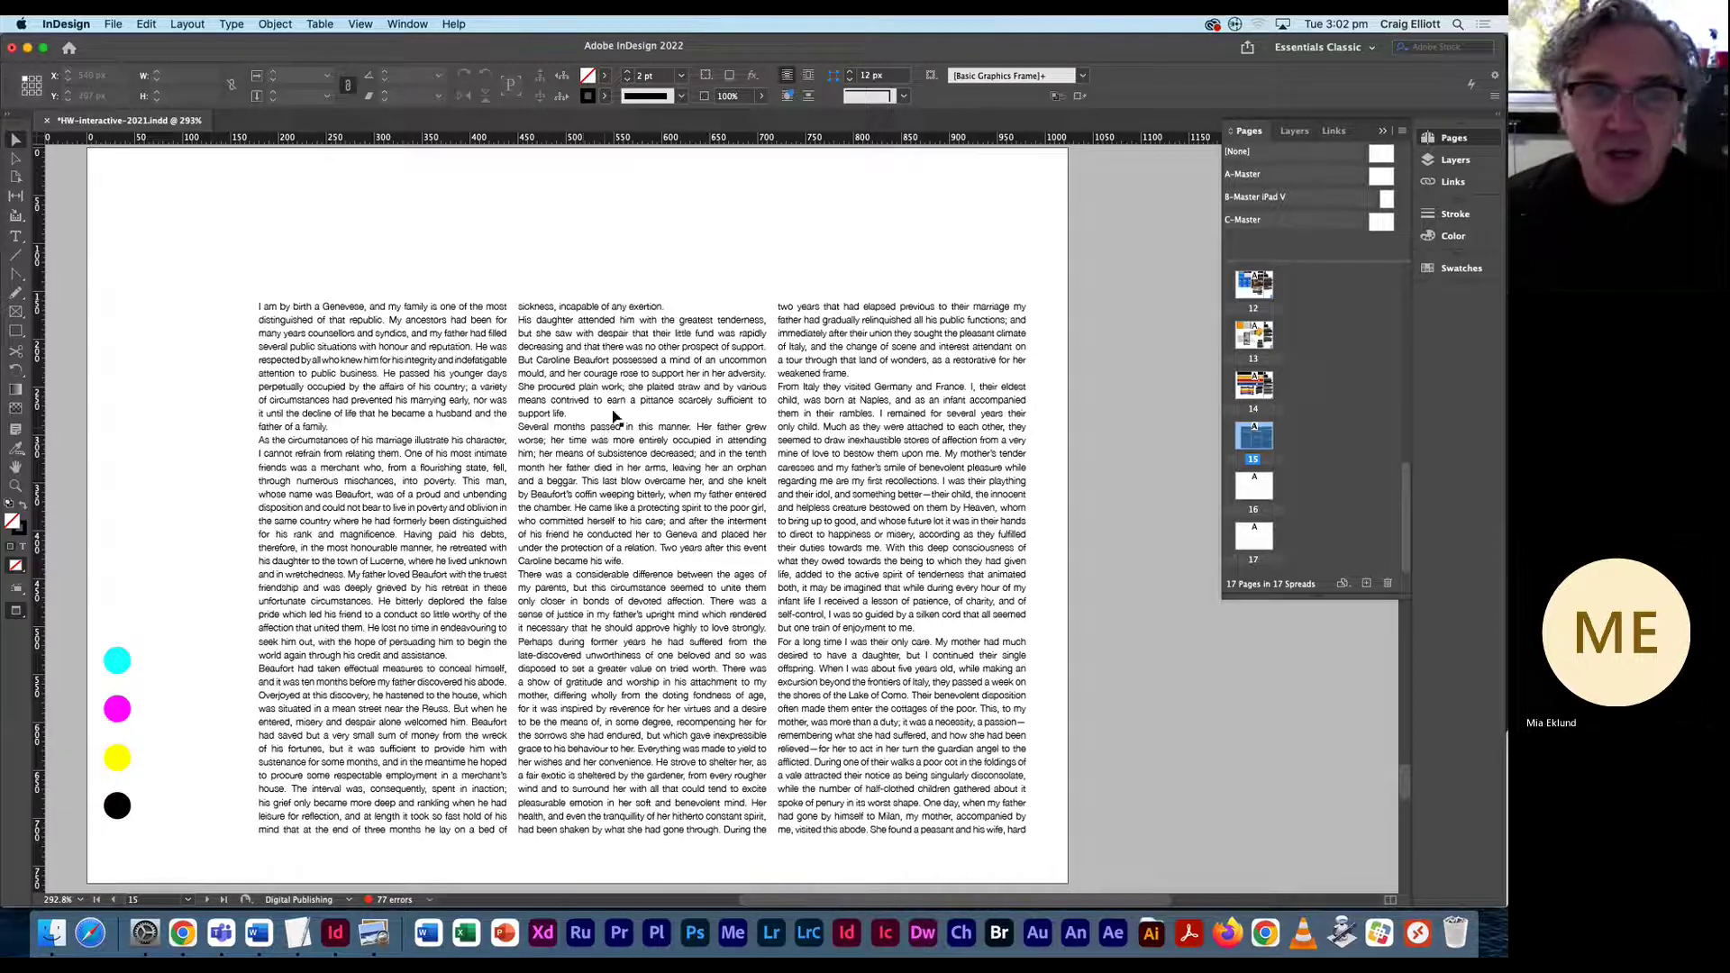
Bring up the Paragraph options for the three-column text frame and move them clear of the first two columns.
{"action": "left_click", "coordinate": [598, 491]}
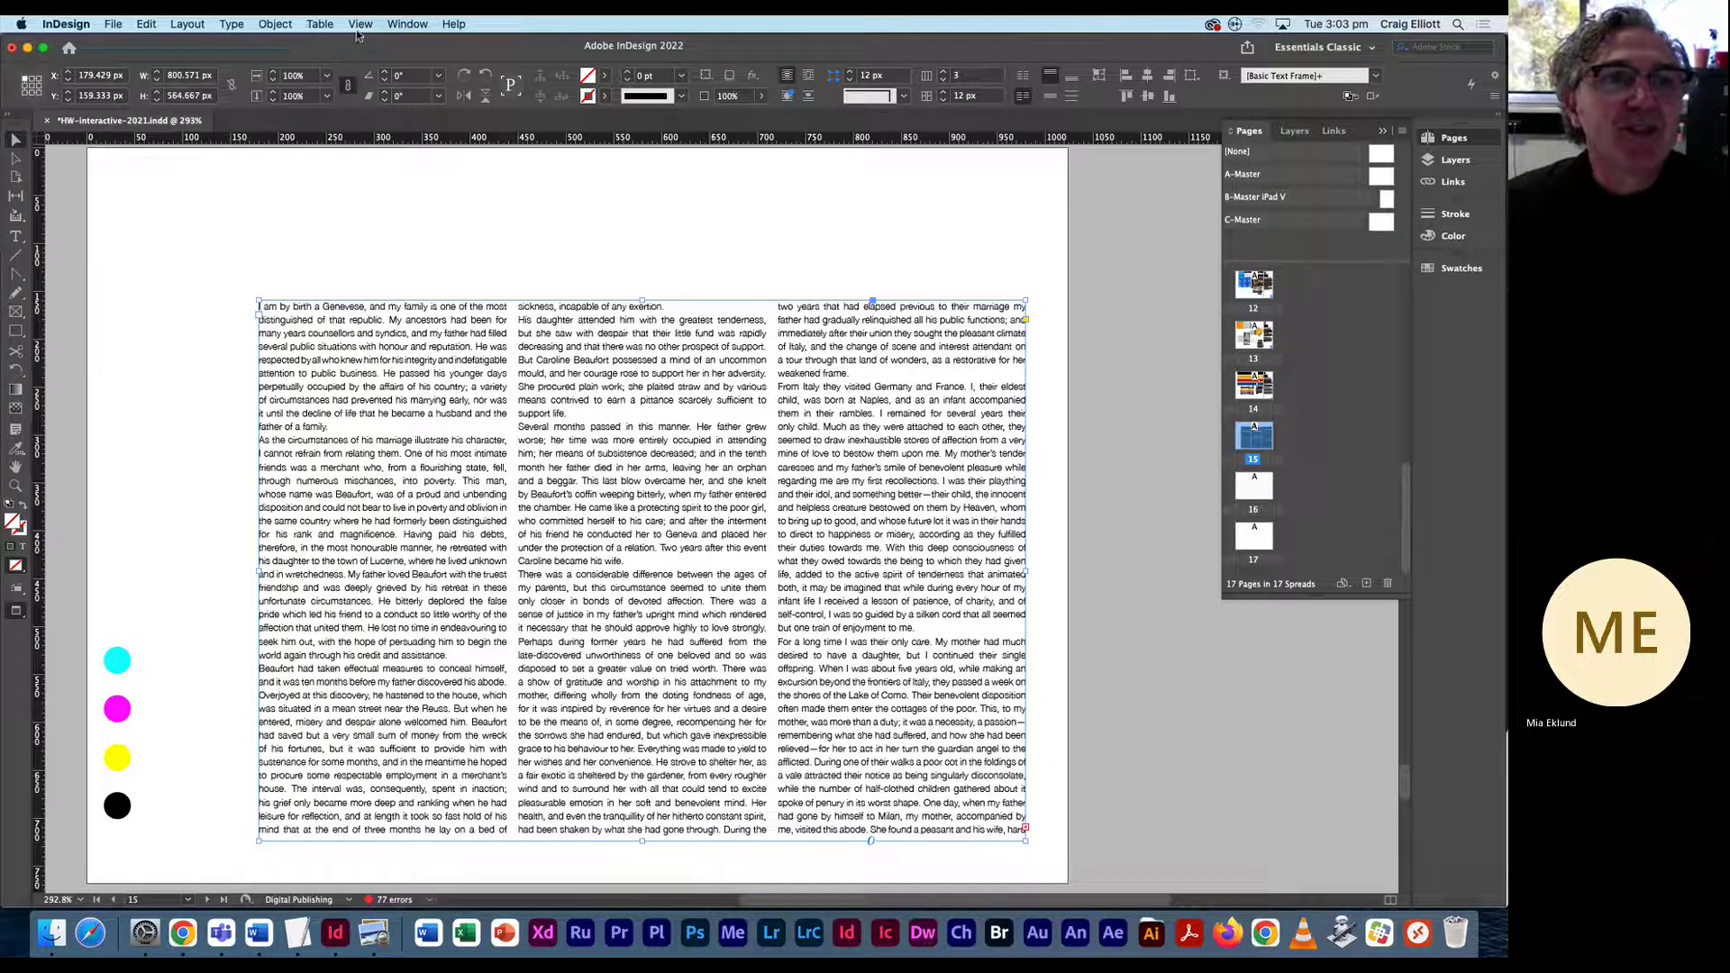
{"action": "left_click", "coordinate": [408, 24]}
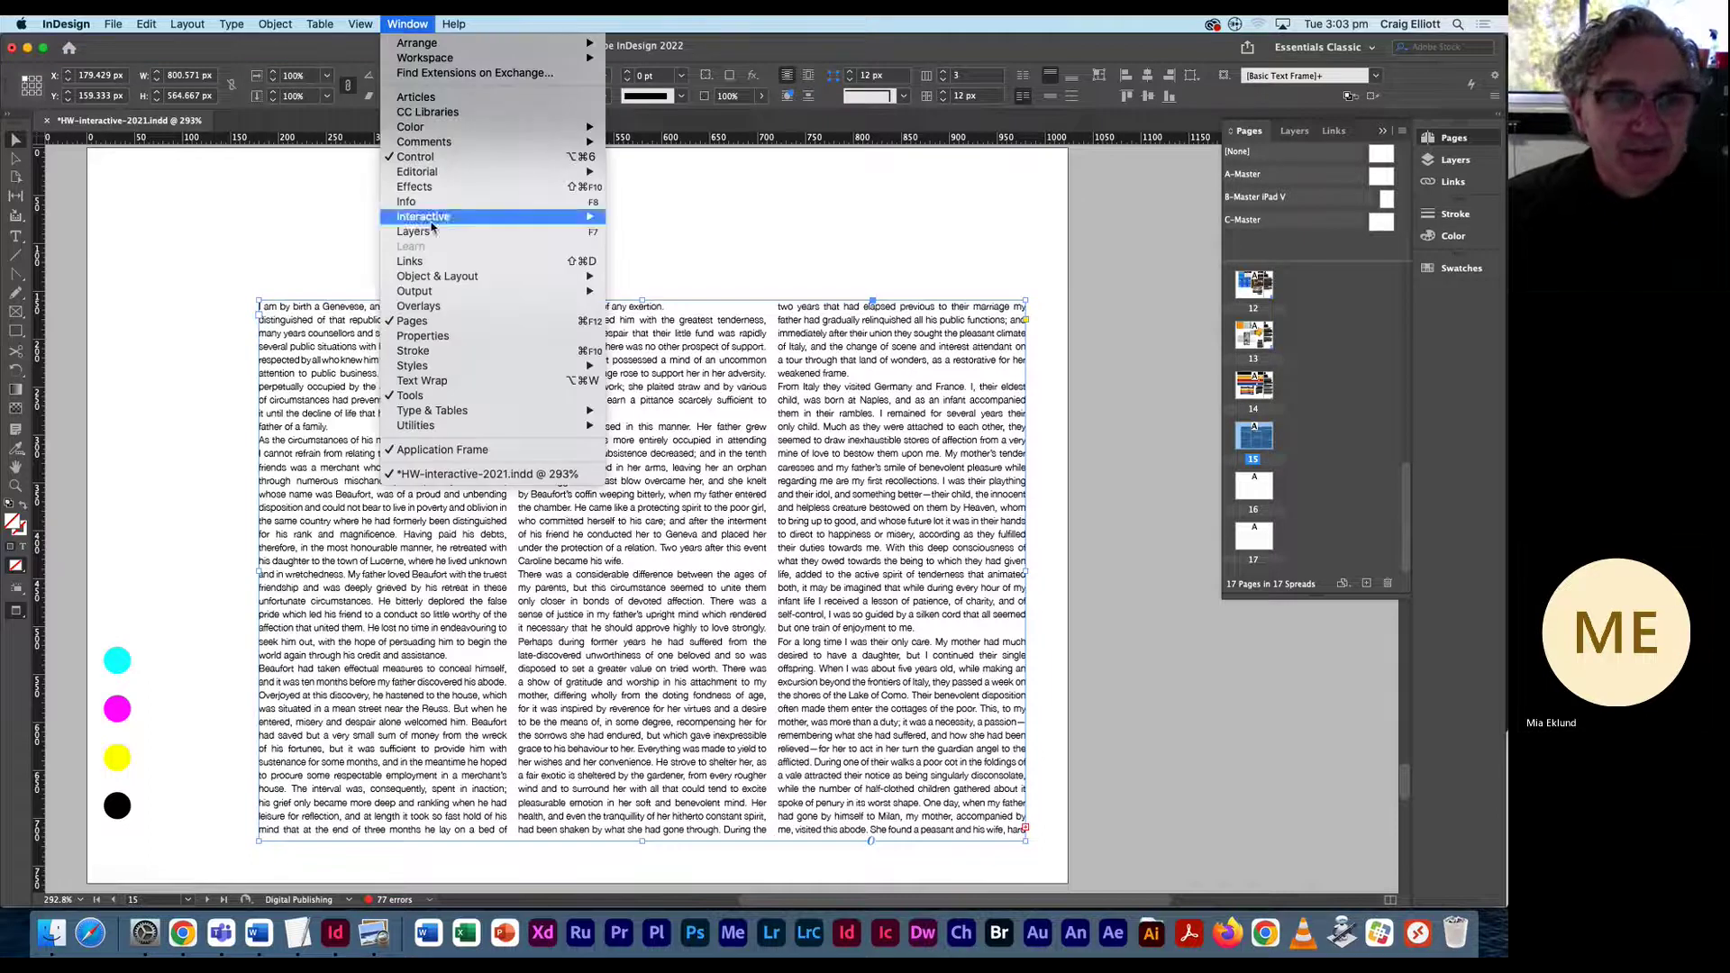
{"action": "mouse_move", "coordinate": [442, 412]}
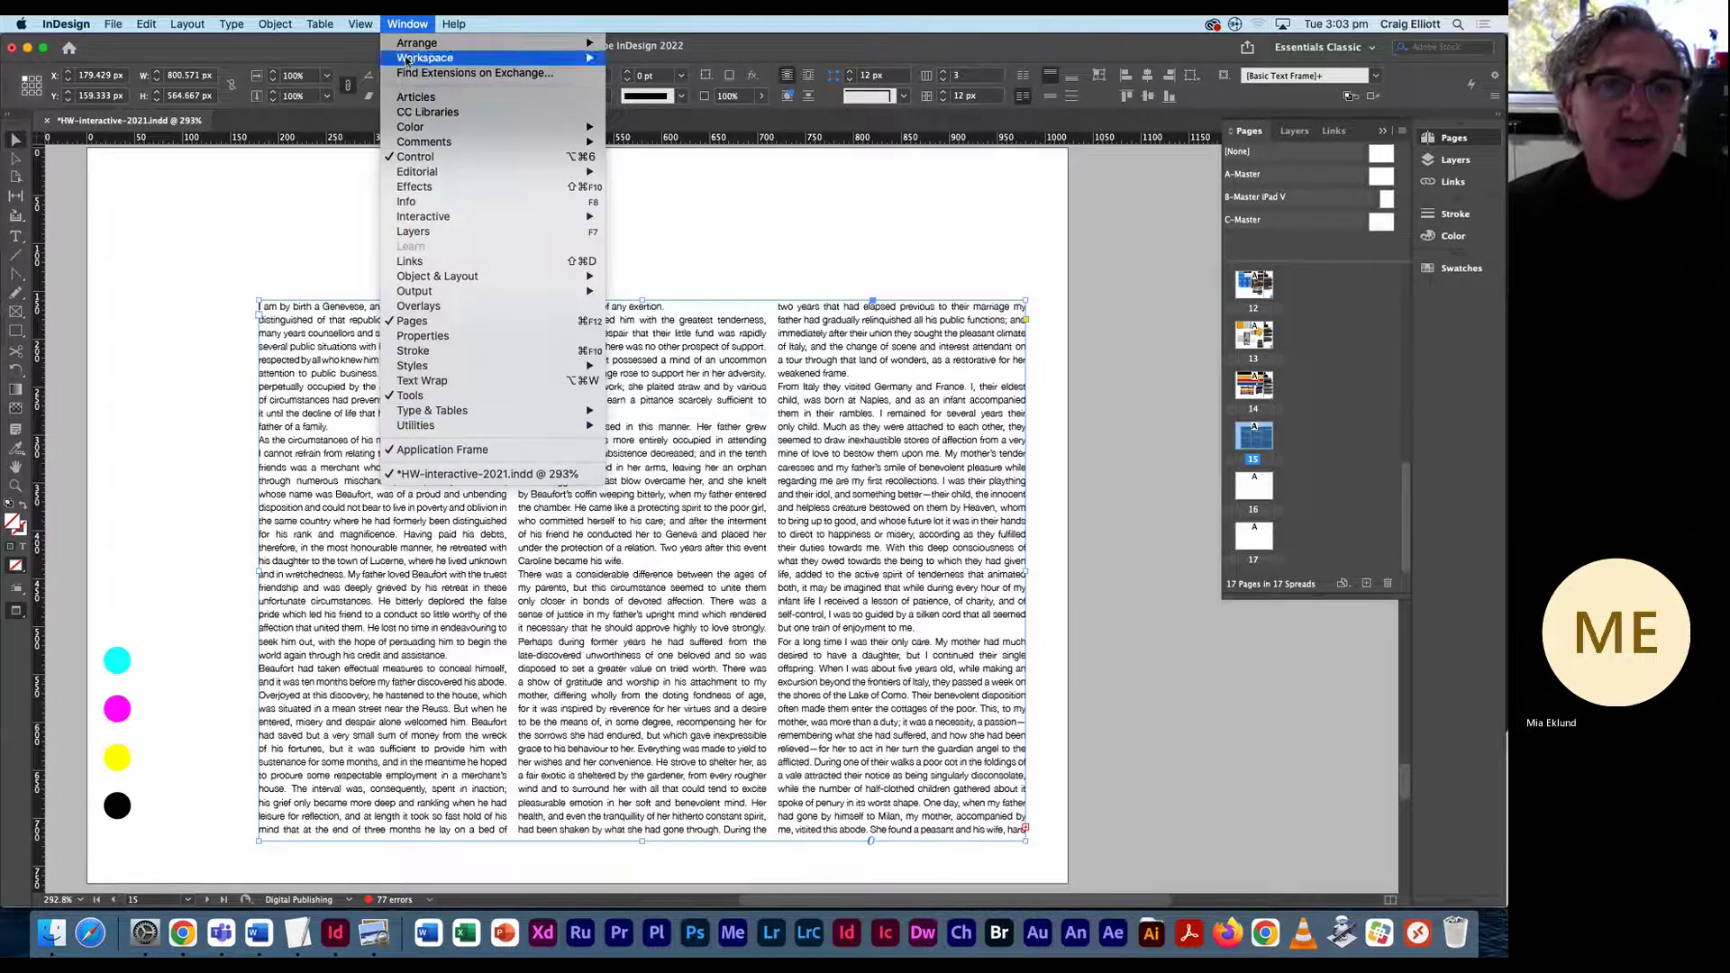
{"action": "key", "text": "Escape"}
{"action": "left_click", "coordinate": [16, 237]}
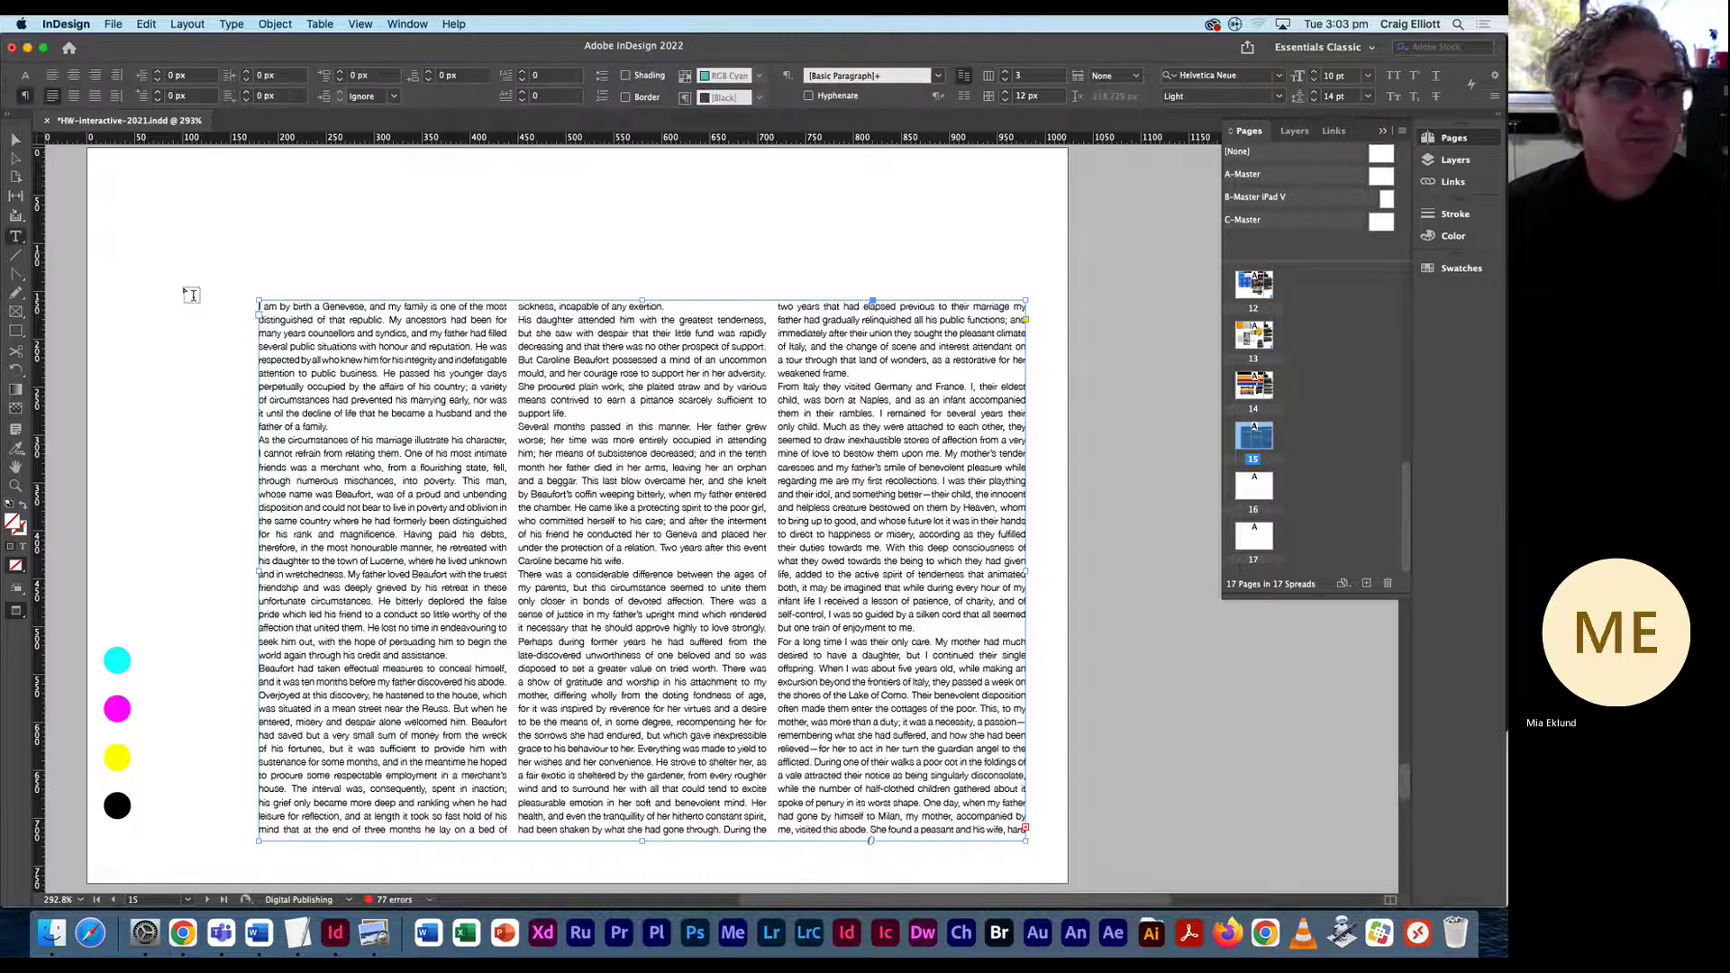
{"action": "left_click", "coordinate": [25, 74]}
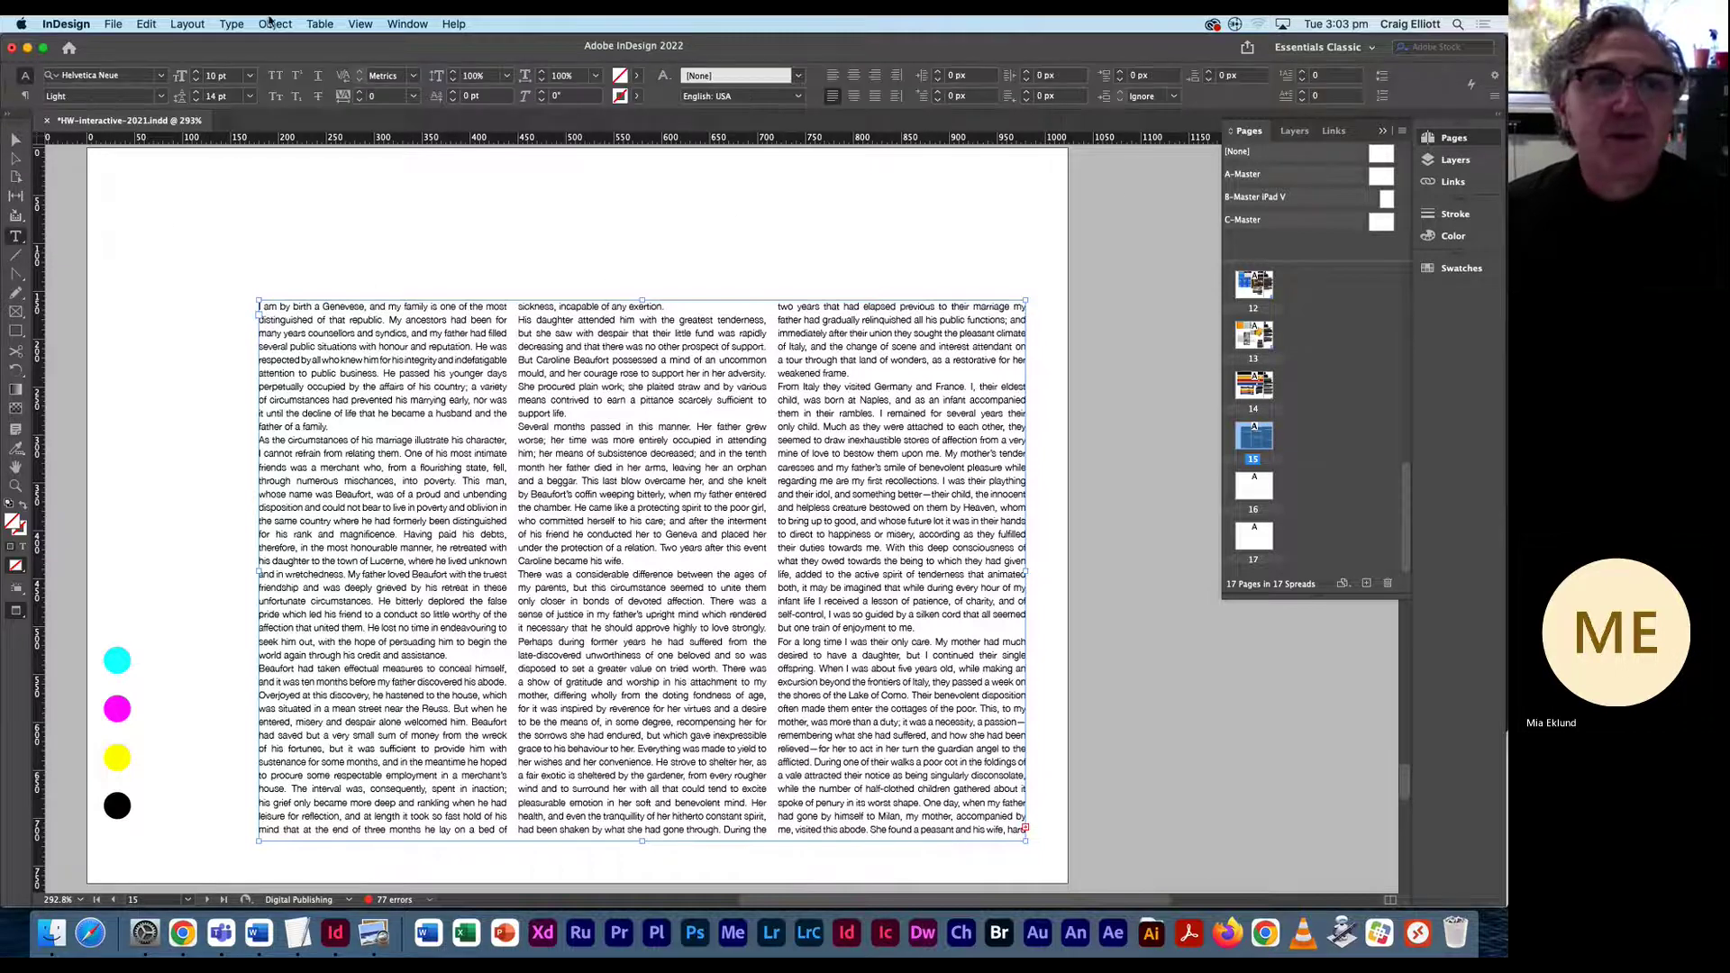
{"action": "left_click", "coordinate": [405, 25]}
{"action": "mouse_move", "coordinate": [449, 413]}
{"action": "left_click", "coordinate": [647, 484]}
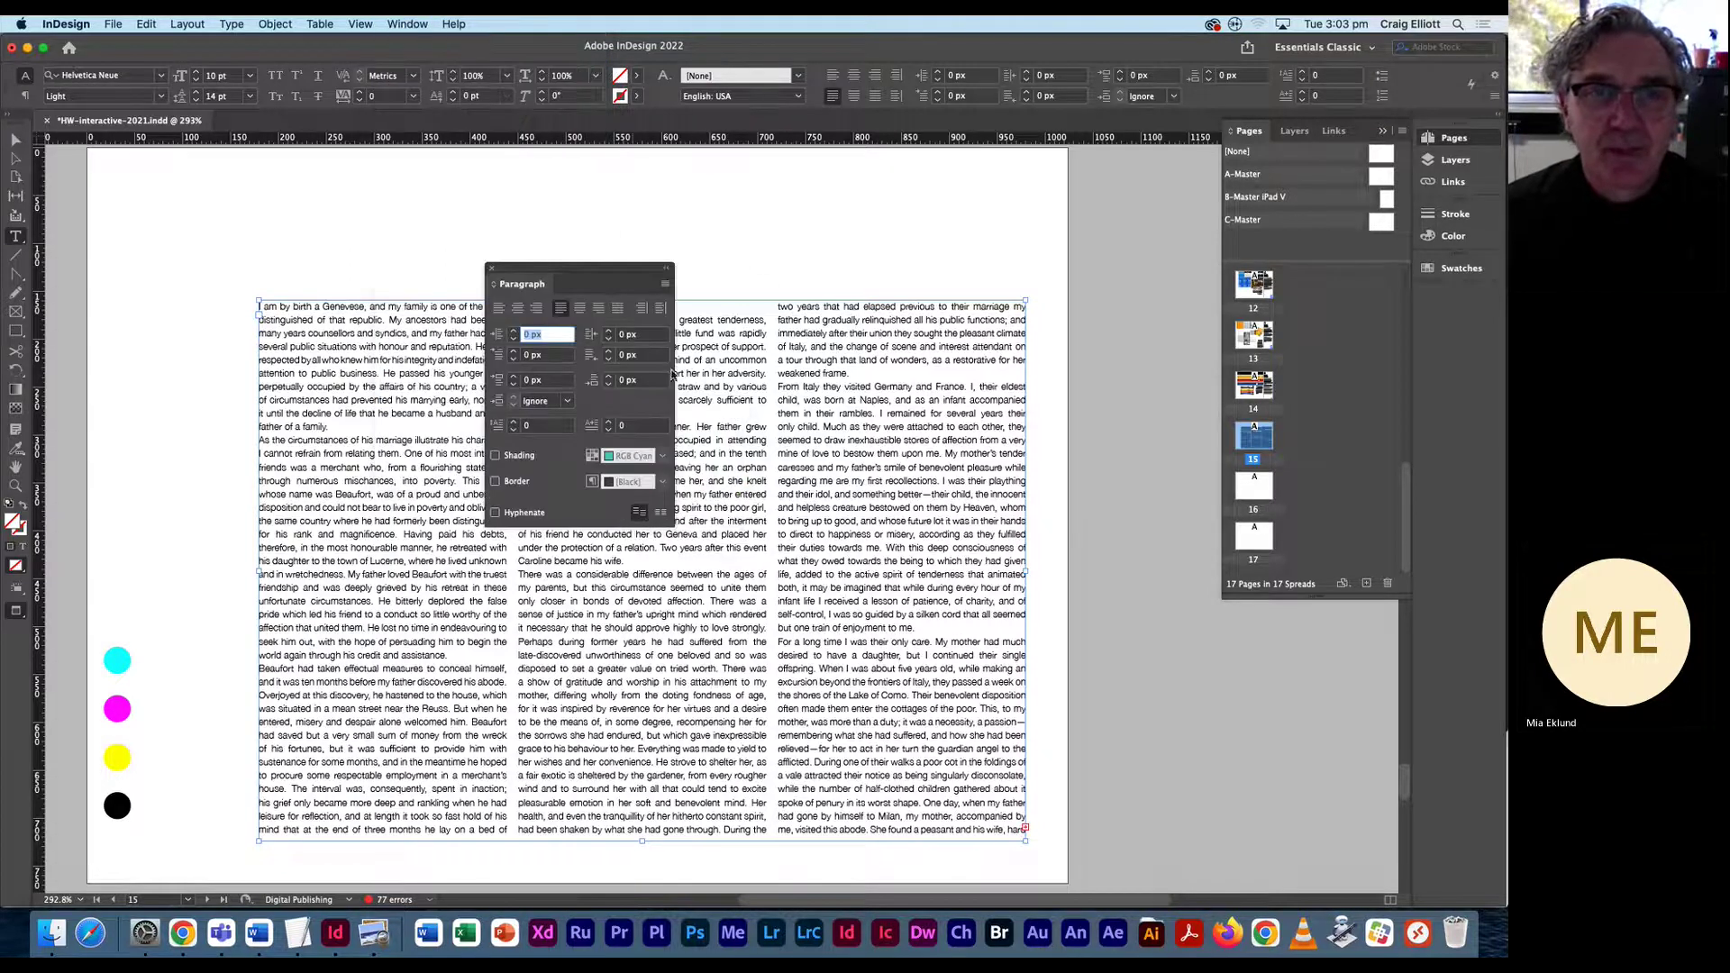
{"action": "left_click_drag", "start_coordinate": [563, 278], "coordinate": [1062, 163]}
Open the Justification settings and compare them with the "justification settings" reference image in Preview.
{"action": "left_click", "coordinate": [1169, 175]}
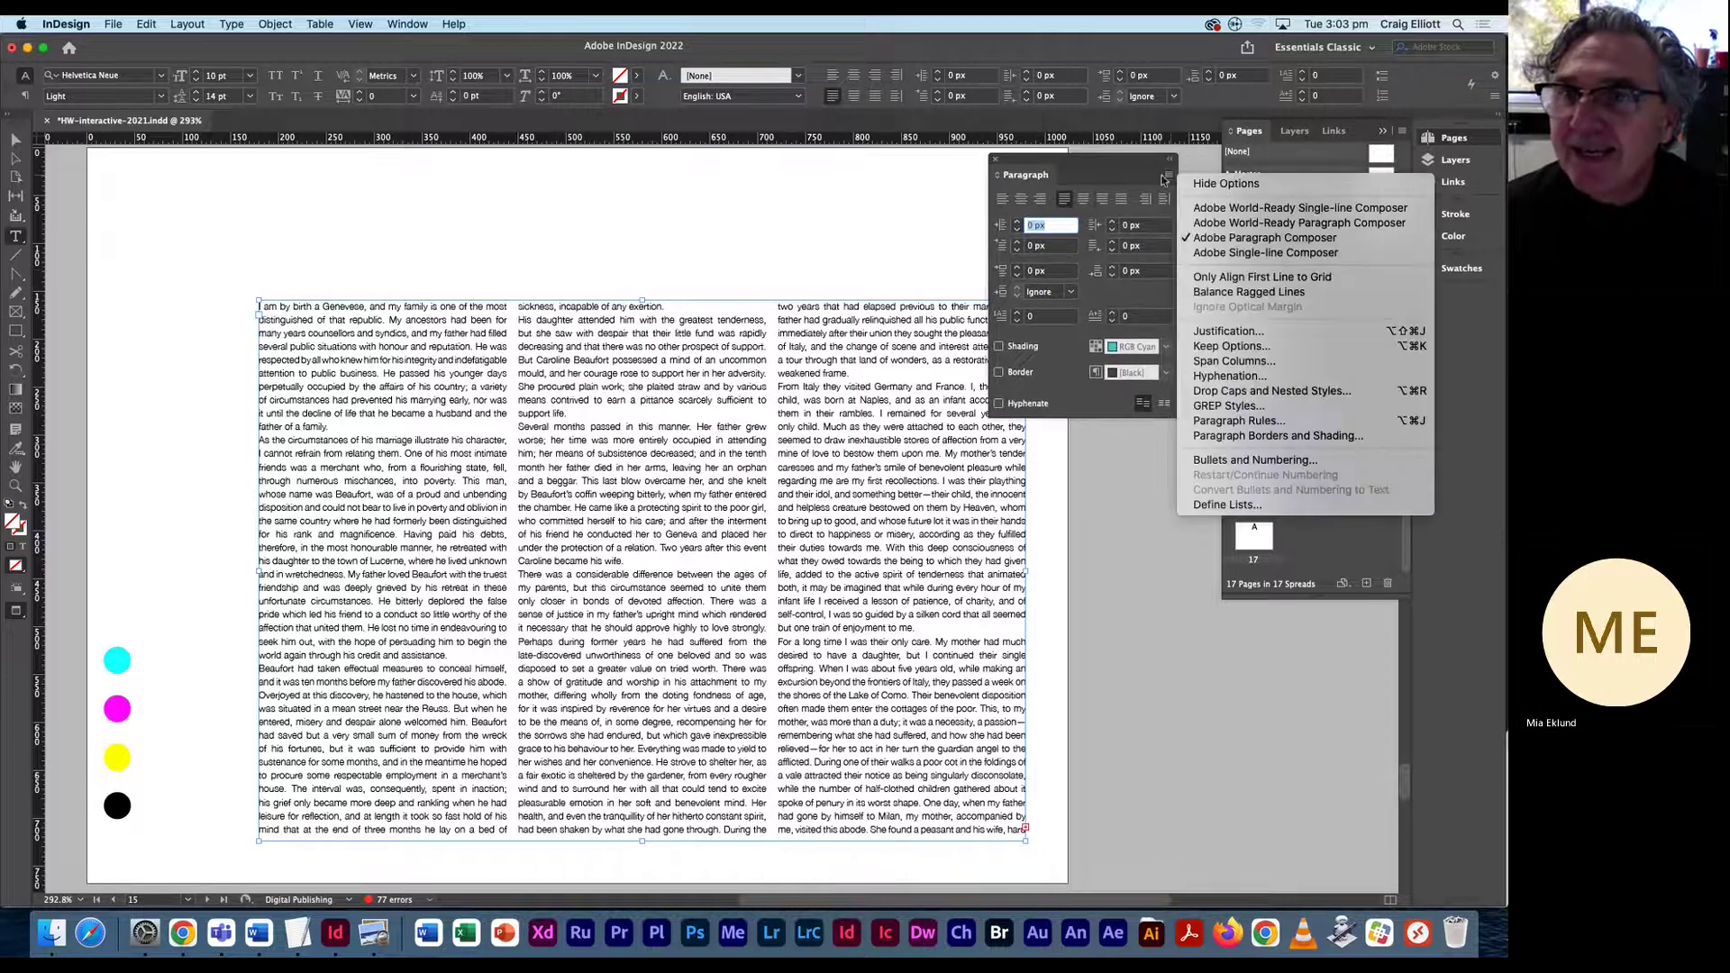
{"action": "left_click", "coordinate": [1222, 331]}
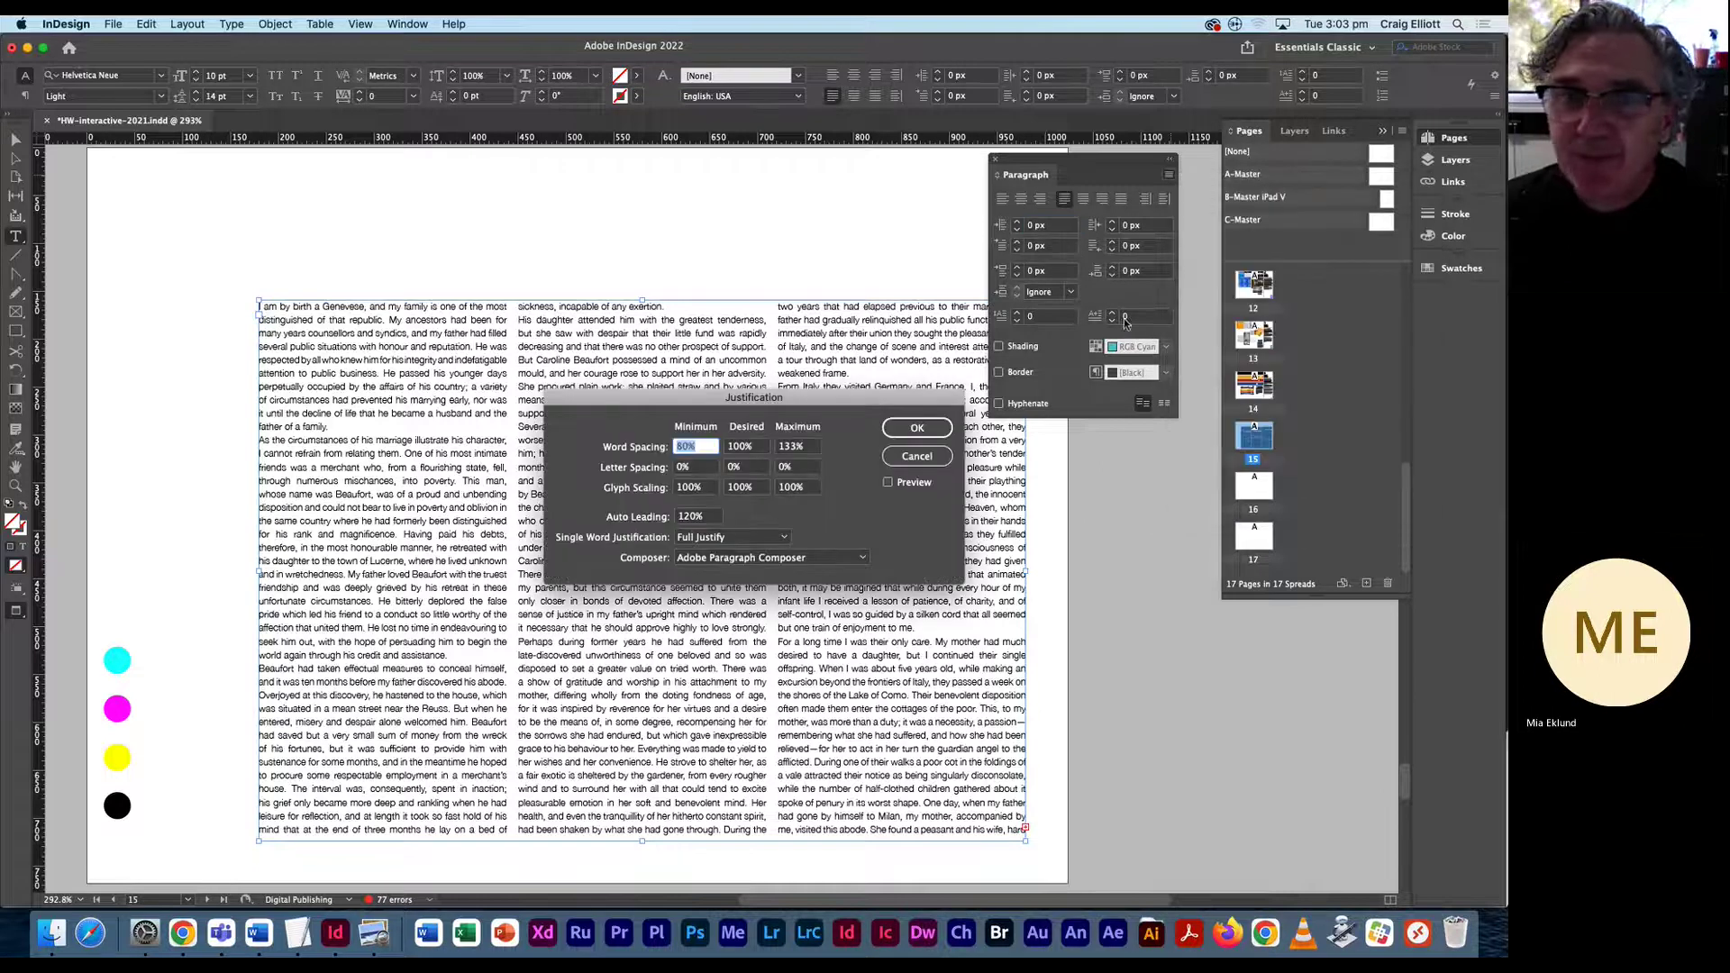
{"action": "left_click_drag", "start_coordinate": [847, 397], "coordinate": [408, 169]}
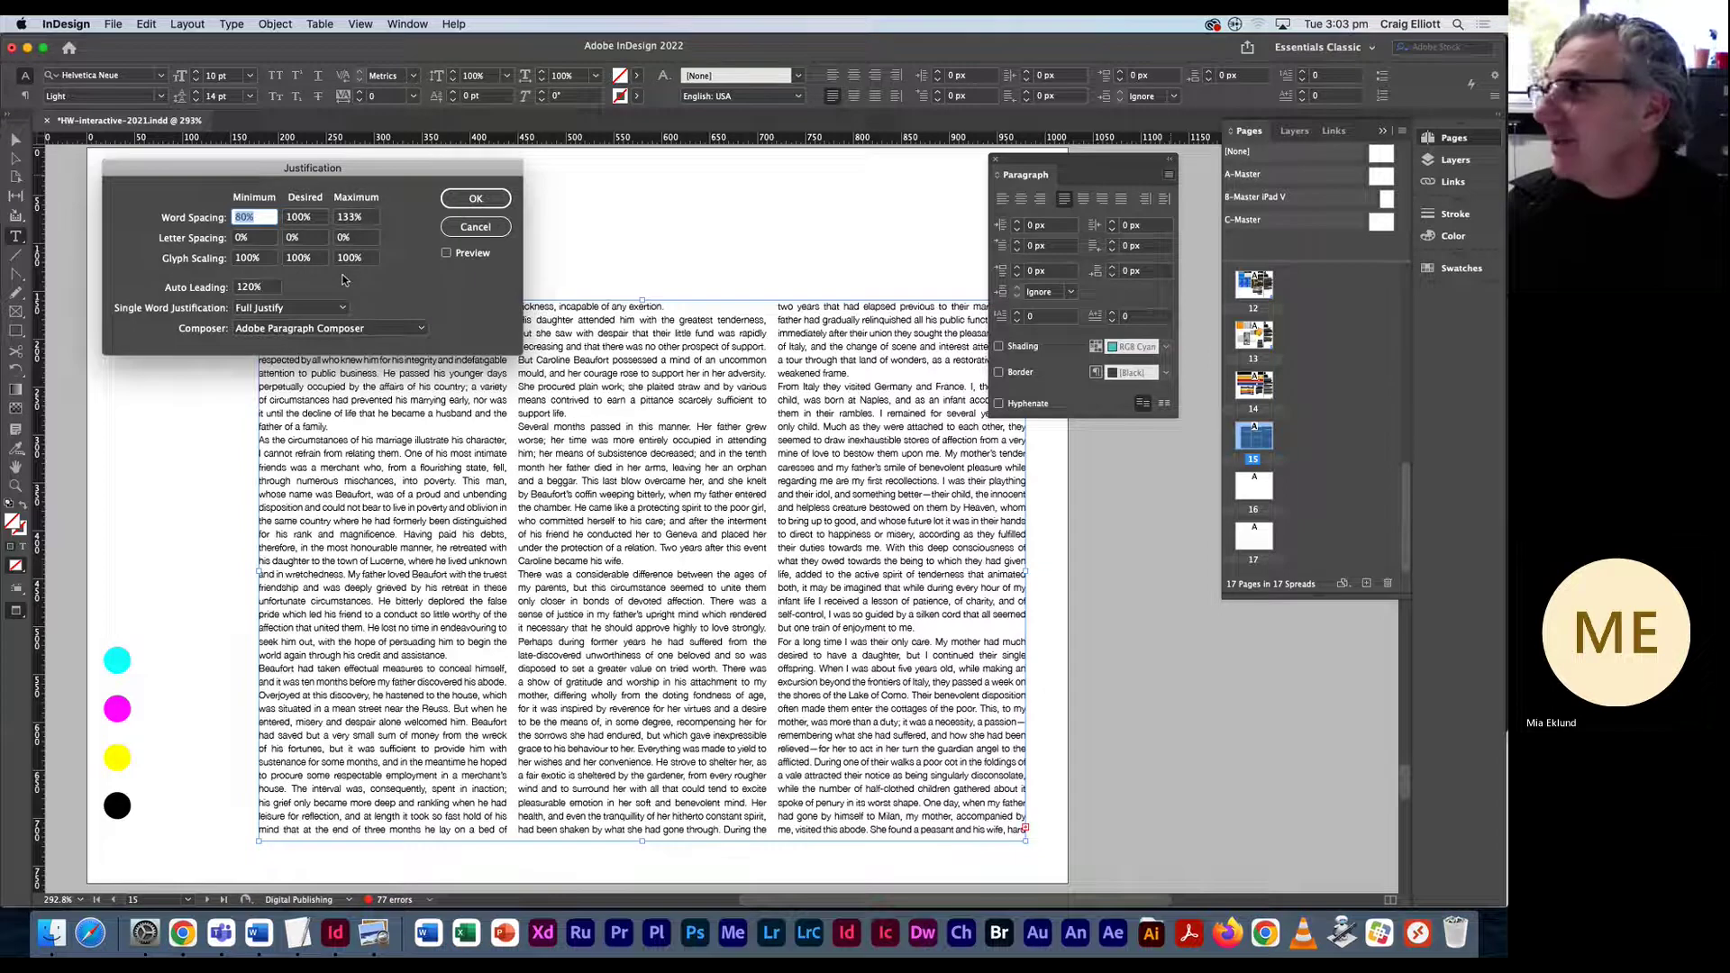
{"action": "key", "text": "super+Tab"}
{"action": "key", "text": "super+Tab"}
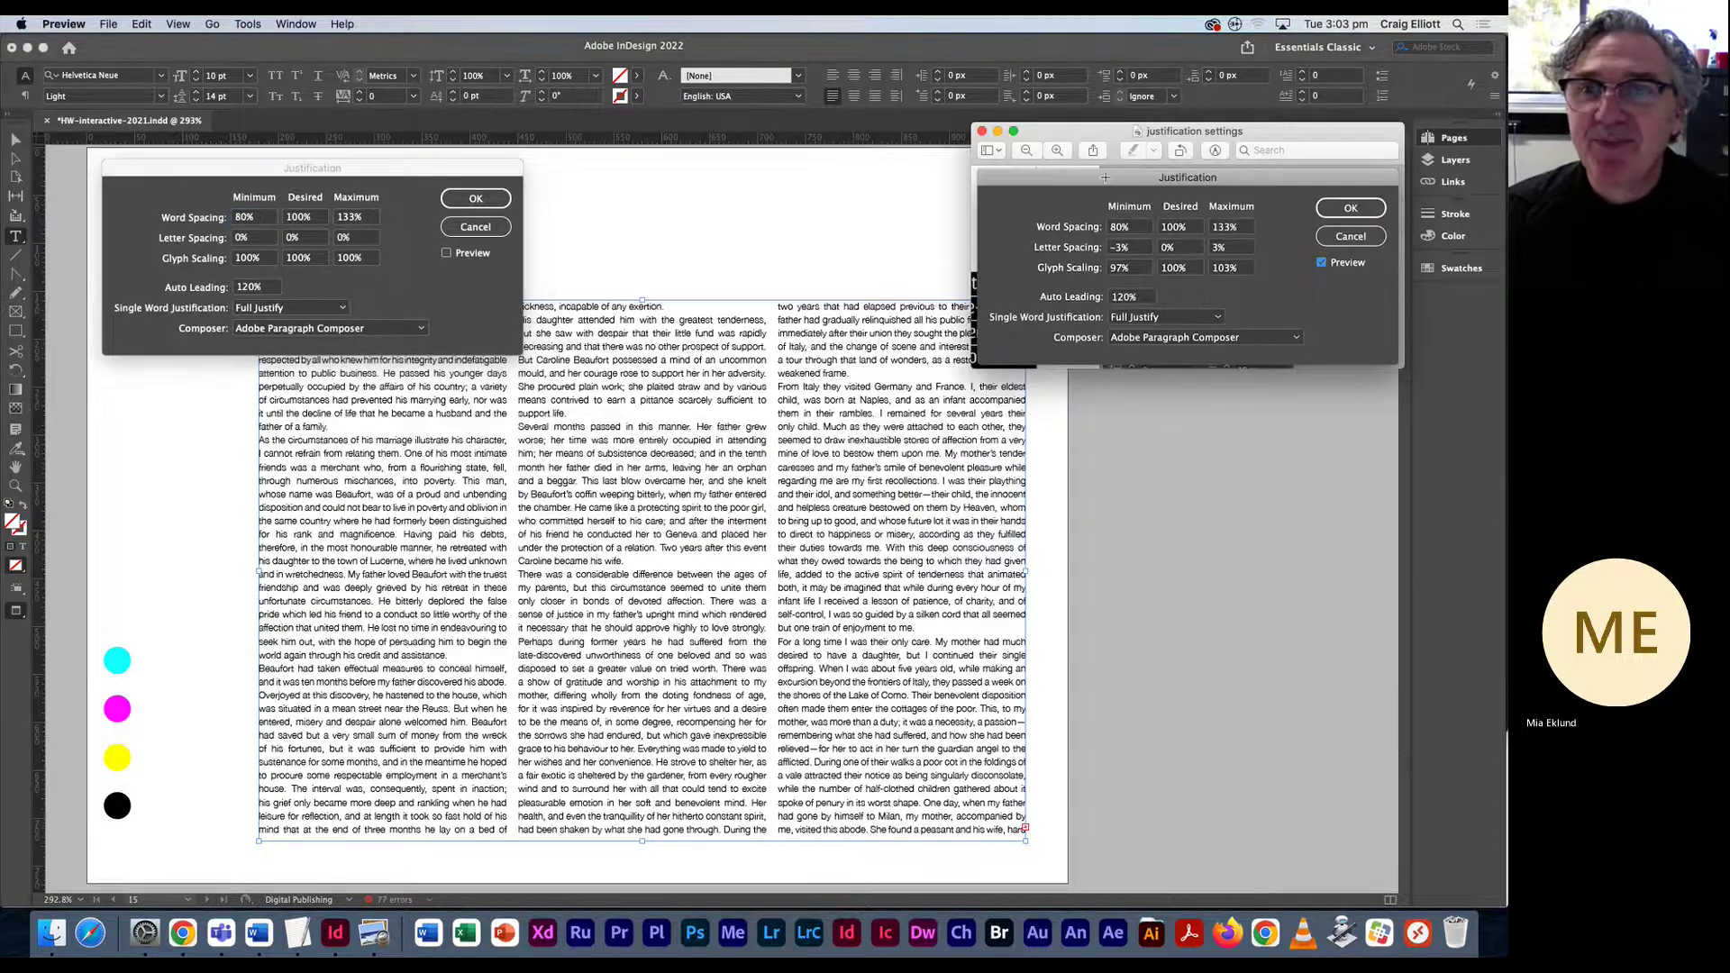
{"action": "left_click_drag", "start_coordinate": [1051, 181], "coordinate": [1107, 178]}
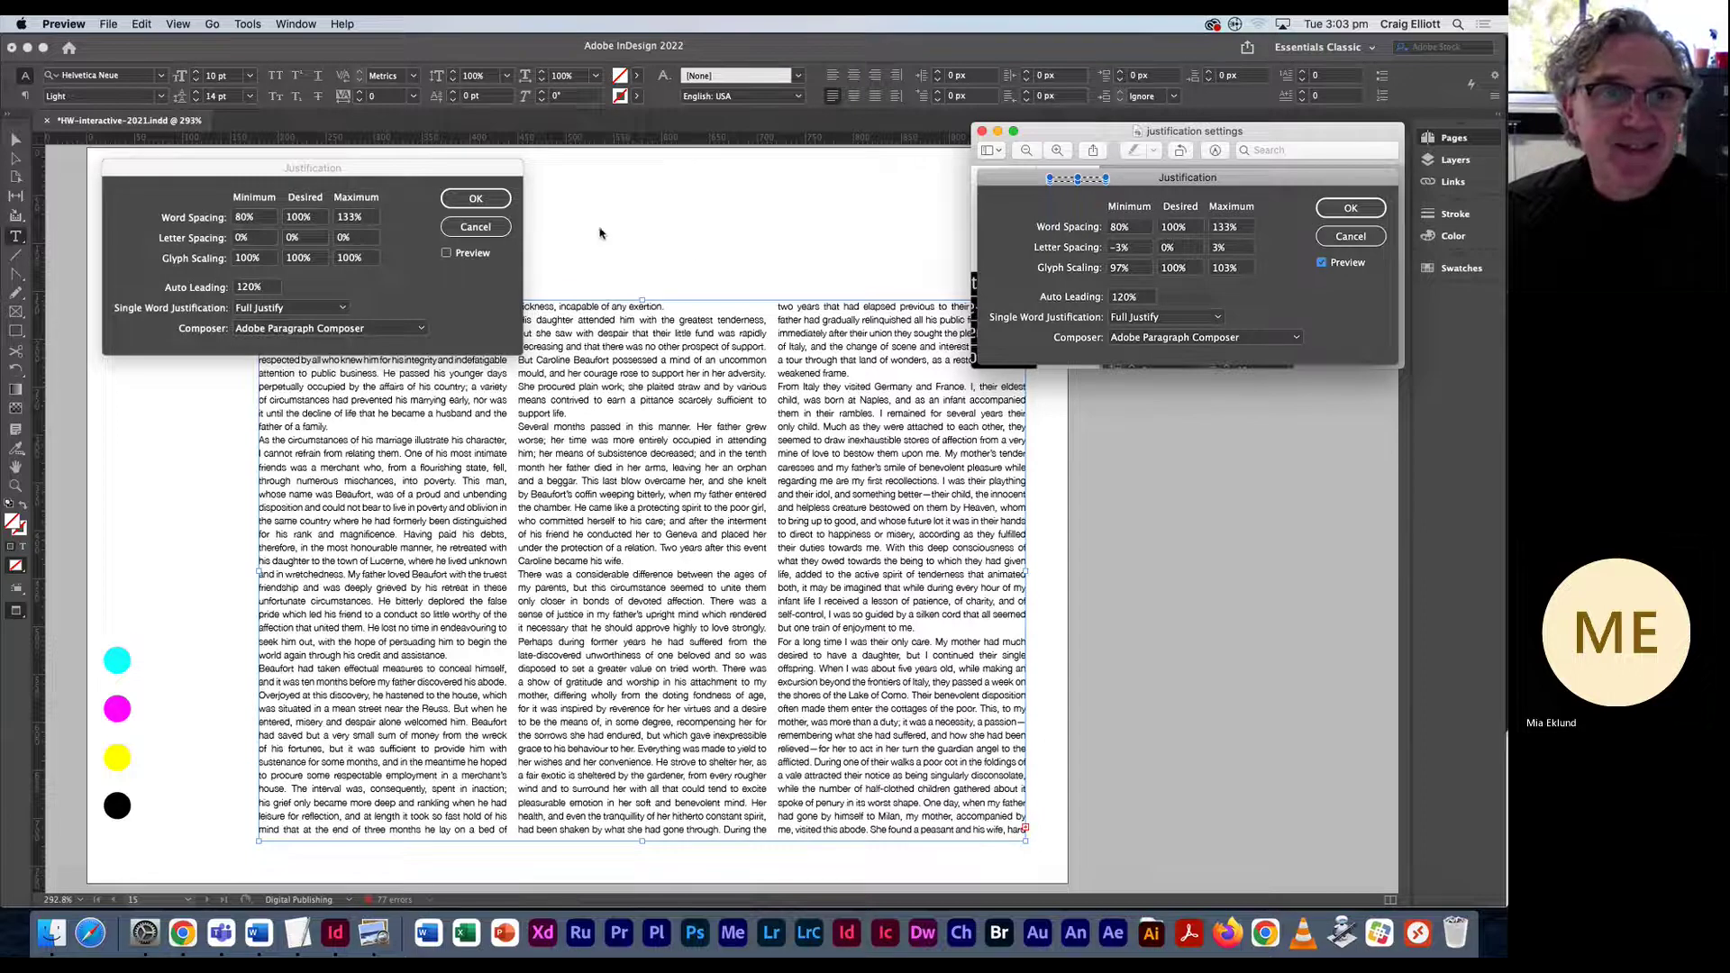
{"action": "left_click", "coordinate": [311, 238]}
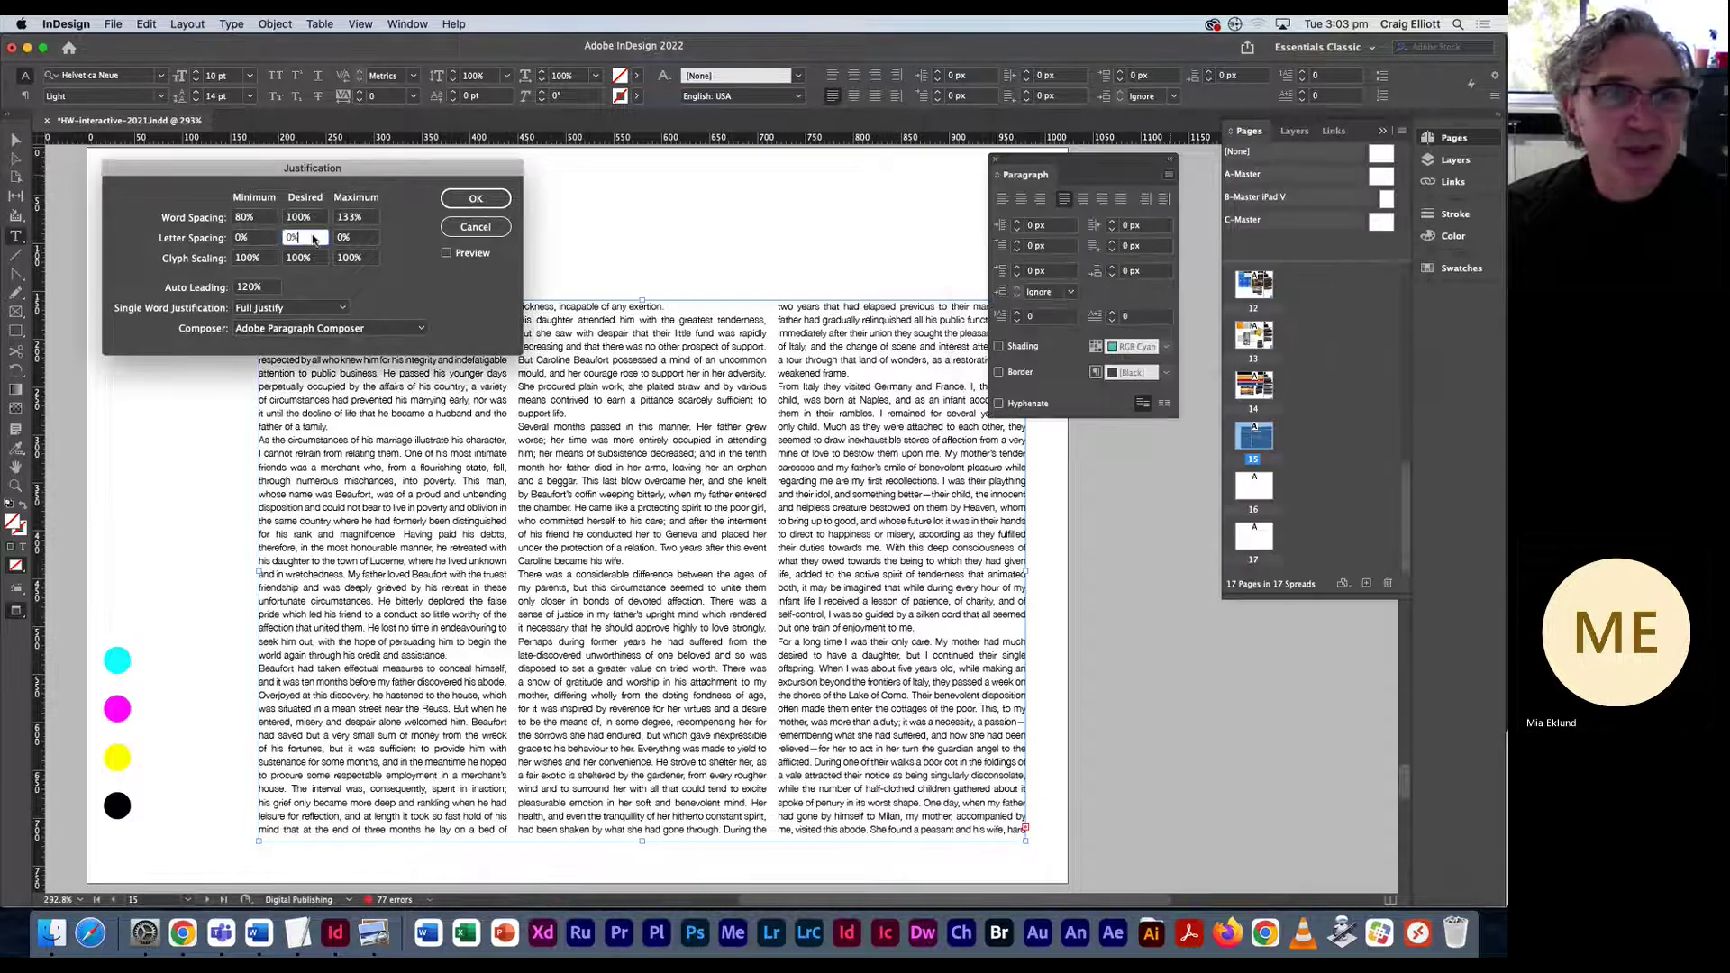
{"action": "left_click", "coordinate": [240, 238]}
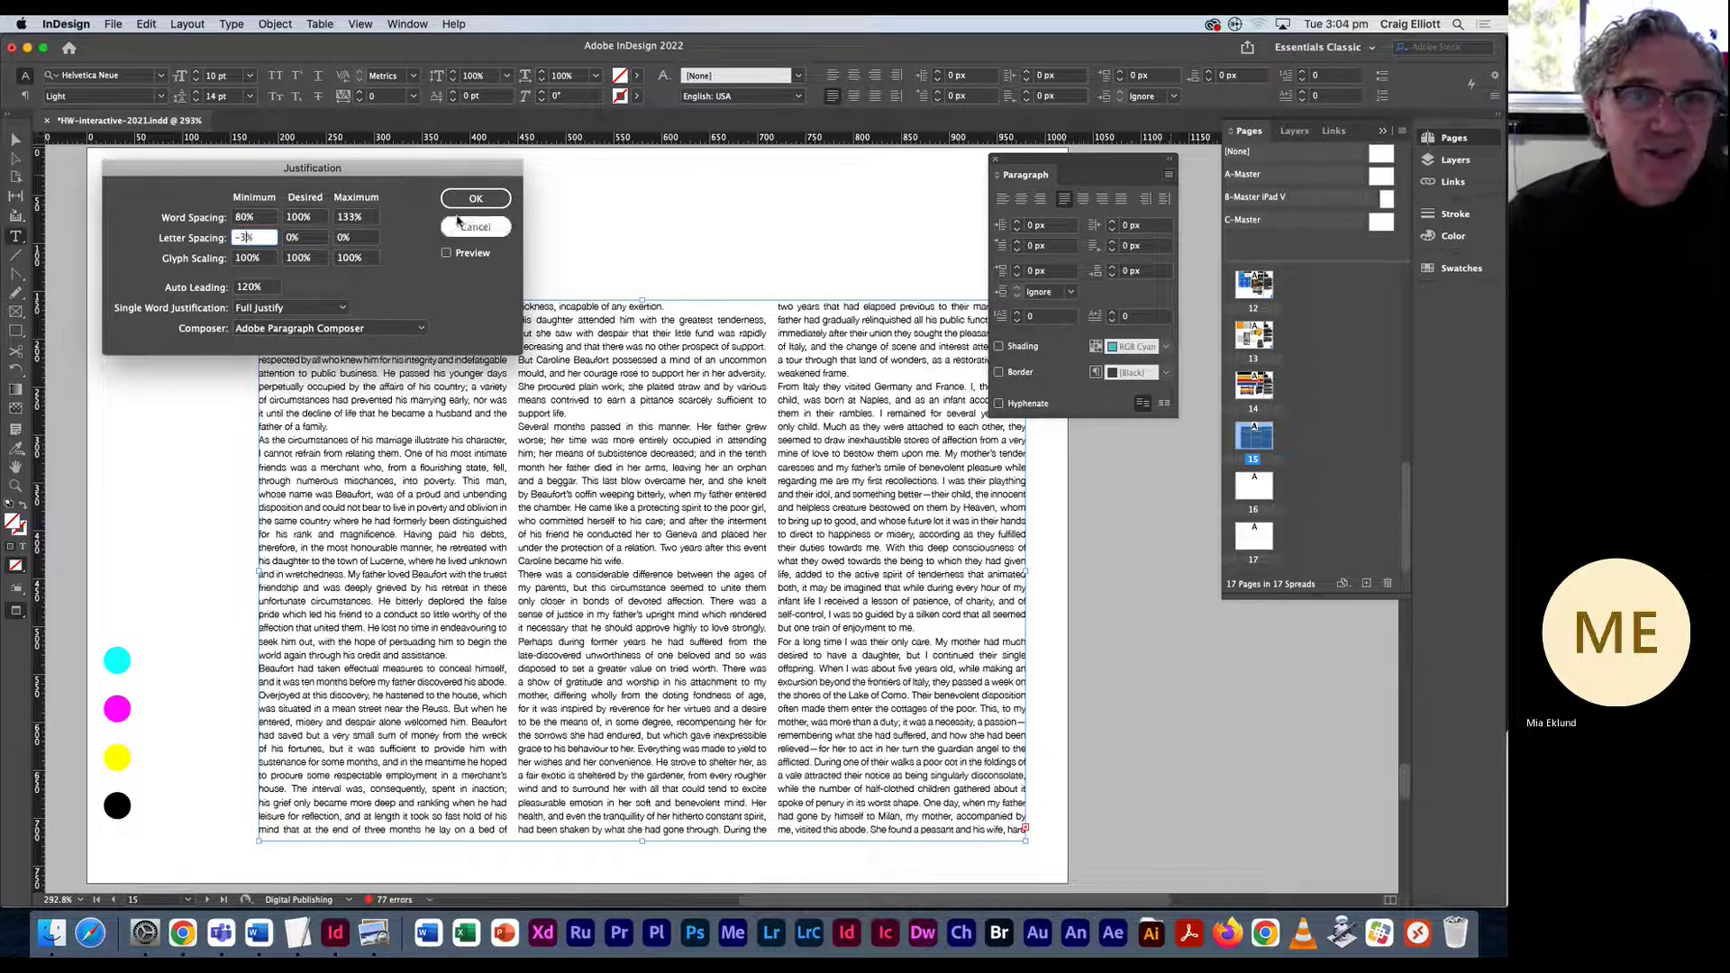
{"action": "left_click", "coordinate": [493, 229]}
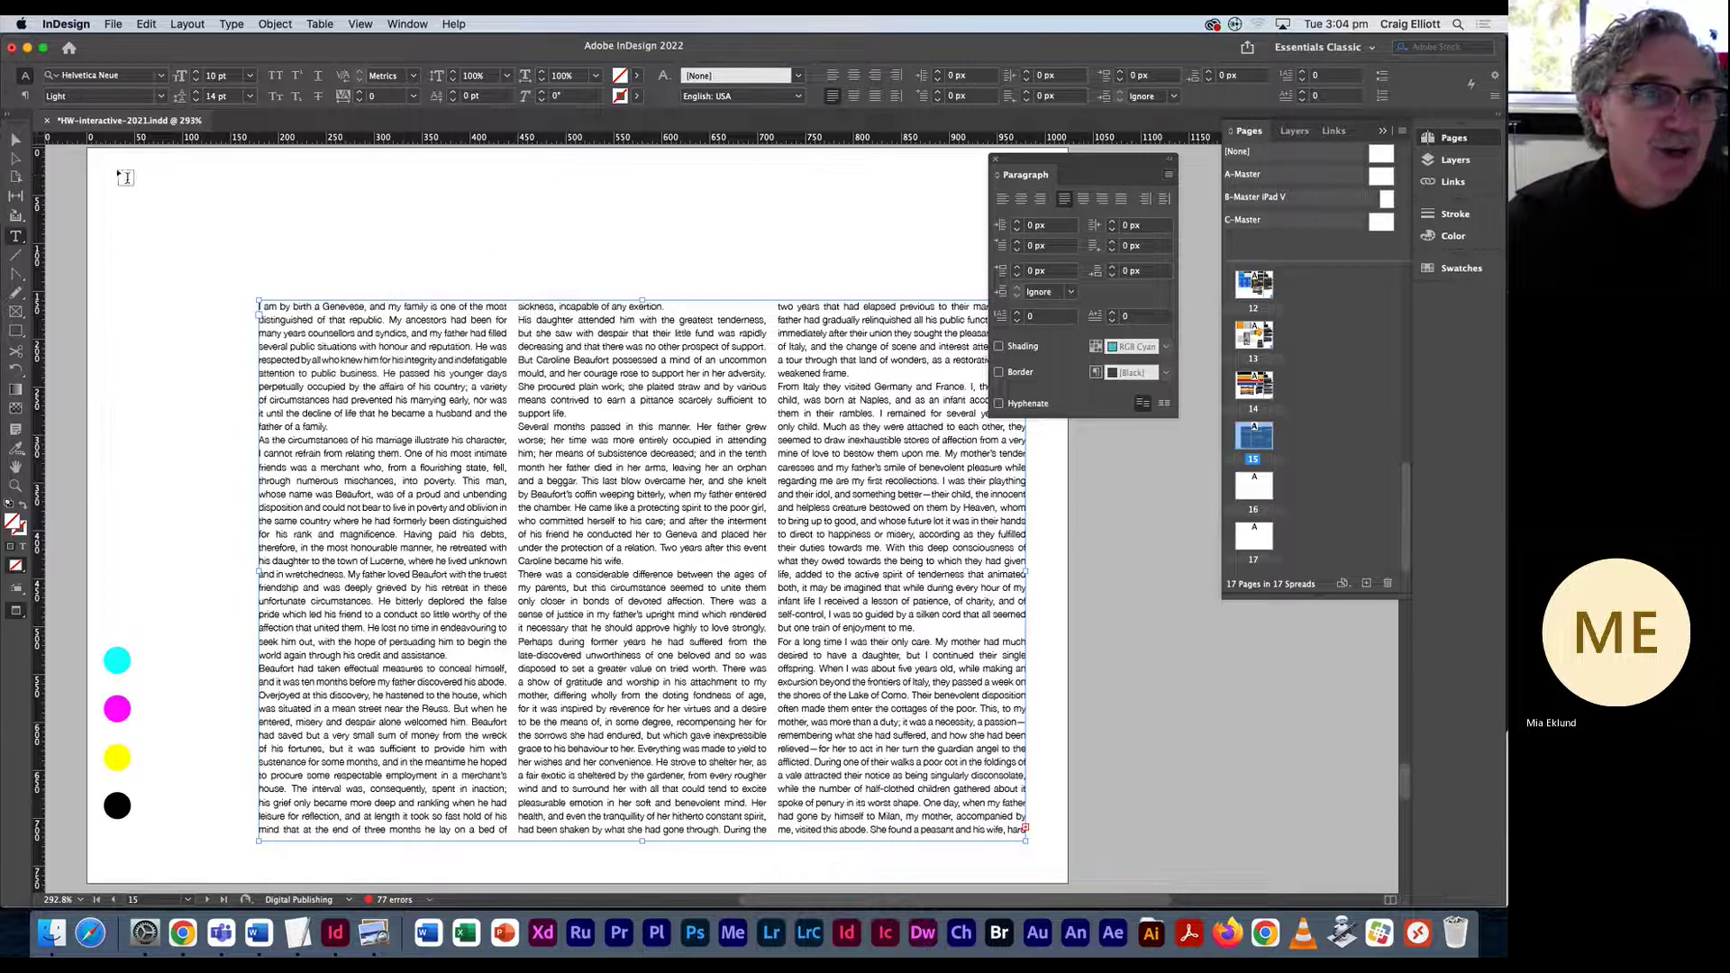
Set the text frame's justification letter spacing to minimum -3% and maximum 3%, with the live preview turned on.
{"action": "left_click", "coordinate": [16, 139]}
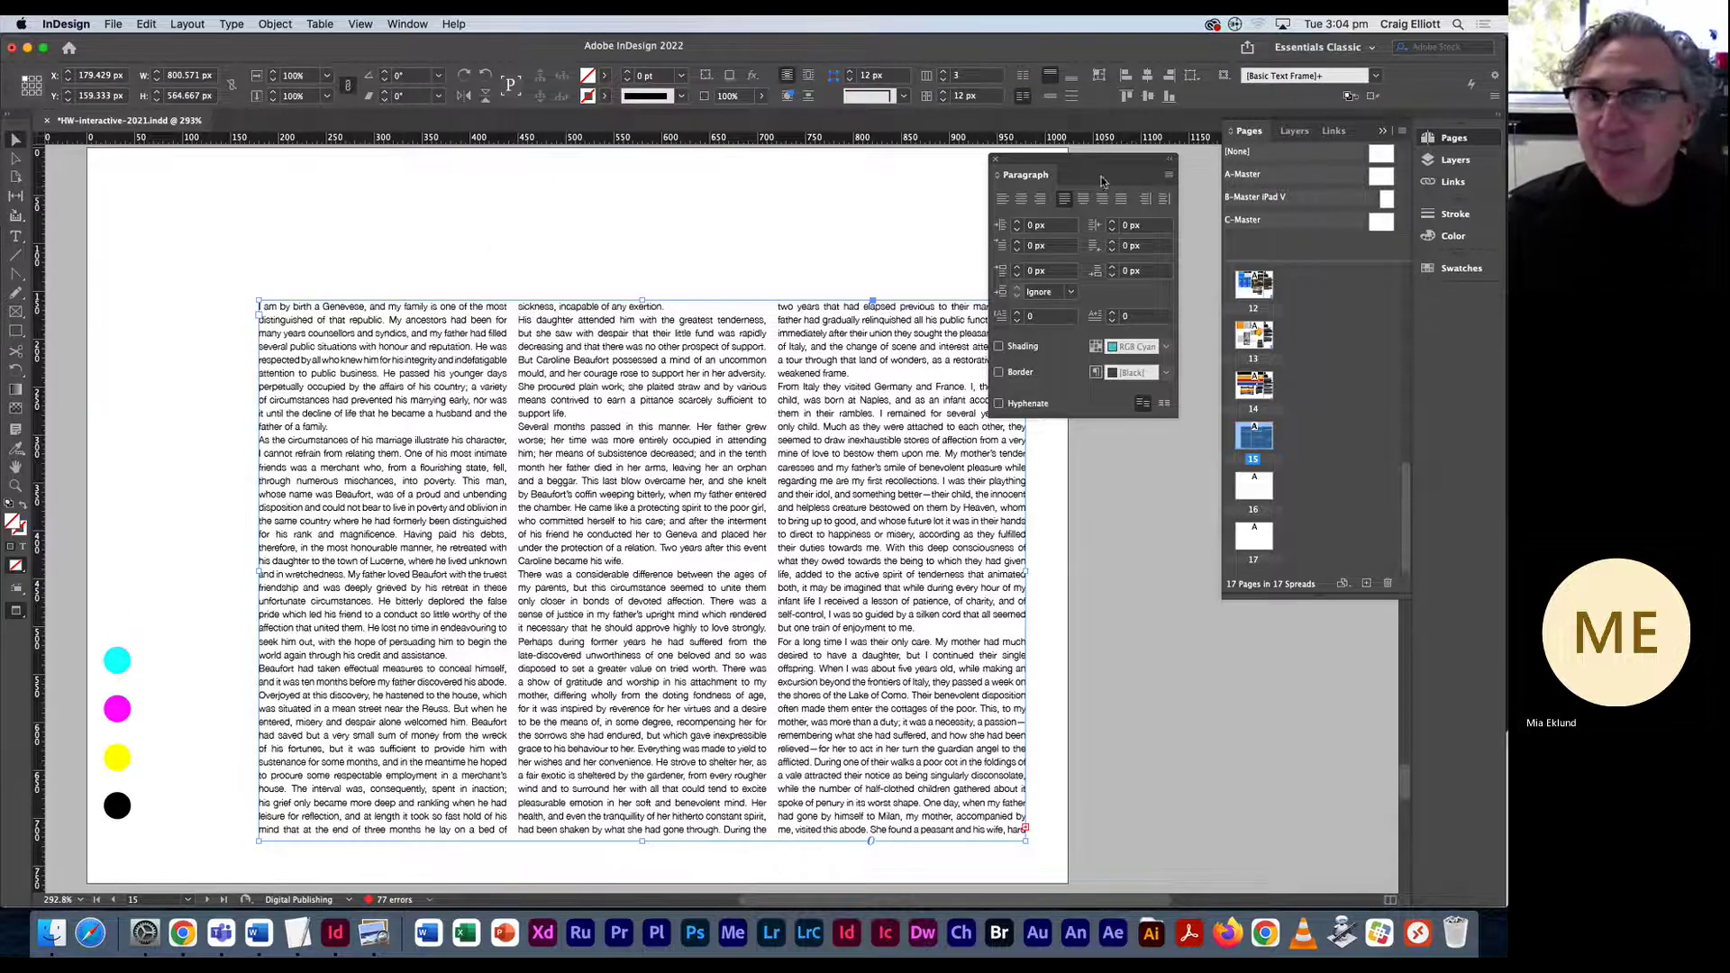
{"action": "left_click", "coordinate": [1169, 175]}
{"action": "left_click", "coordinate": [1227, 330]}
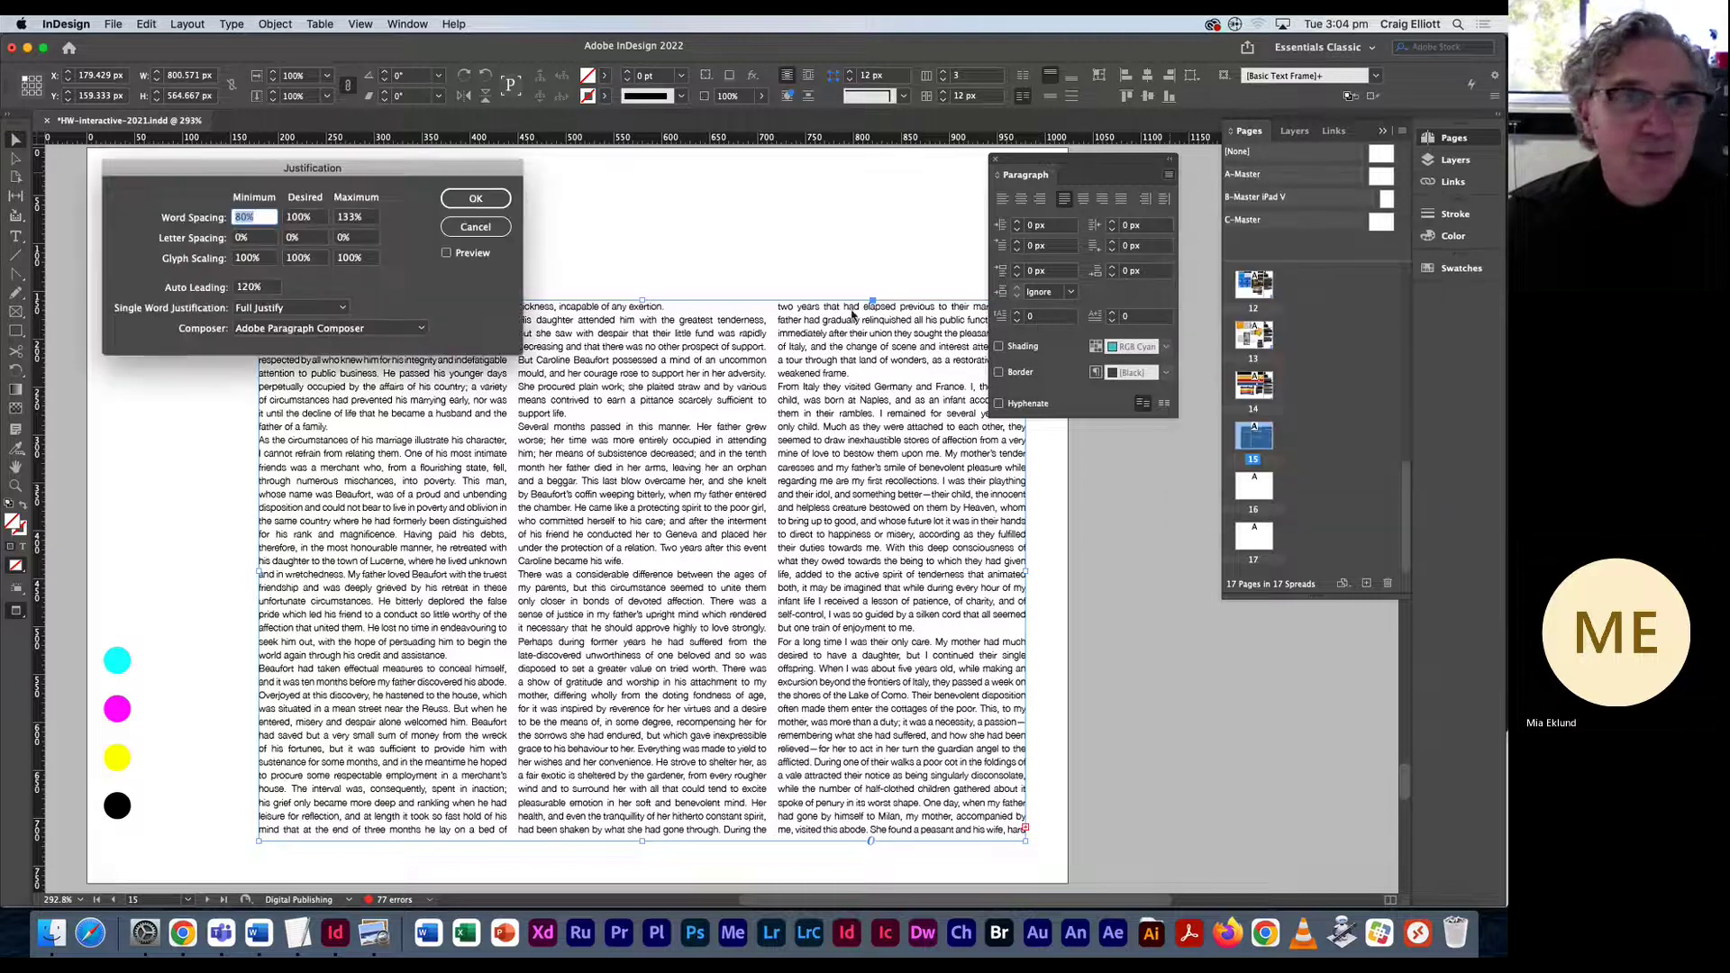
{"action": "left_click", "coordinate": [242, 237]}
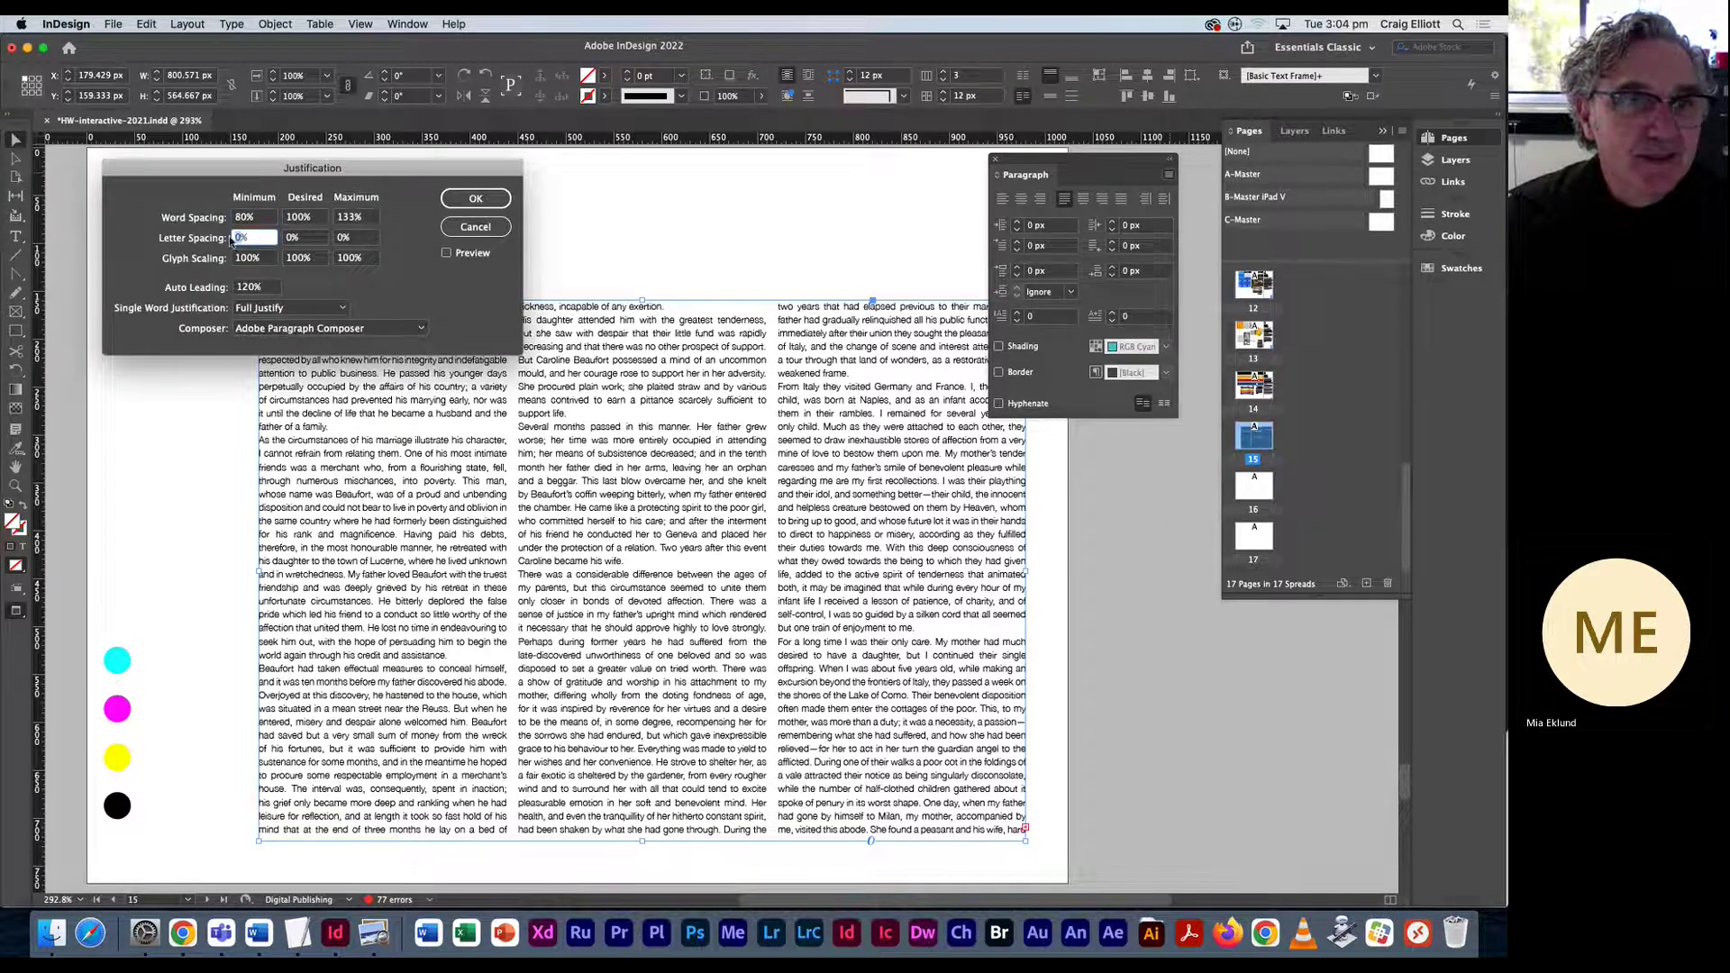
{"action": "type", "text": "-3%"}
{"action": "key", "text": "Tab"}
{"action": "key", "text": "Tab"}
{"action": "type", "text": "3%"}
{"action": "key", "text": "Tab"}
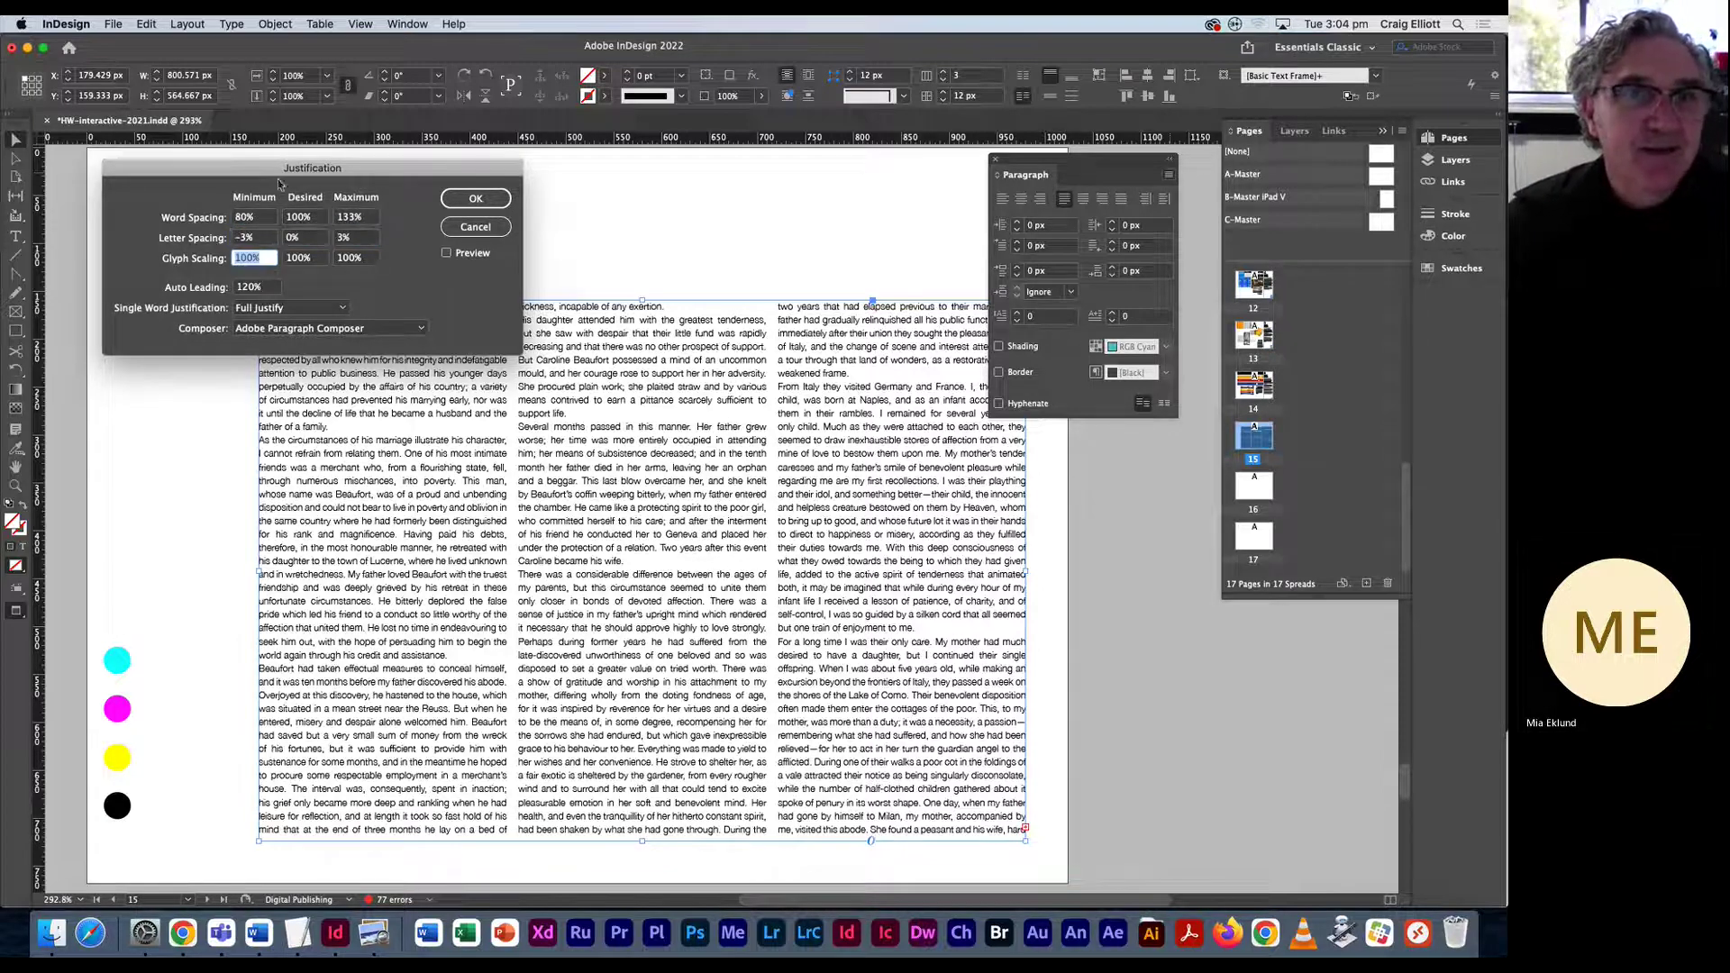
{"action": "left_click", "coordinate": [446, 254]}
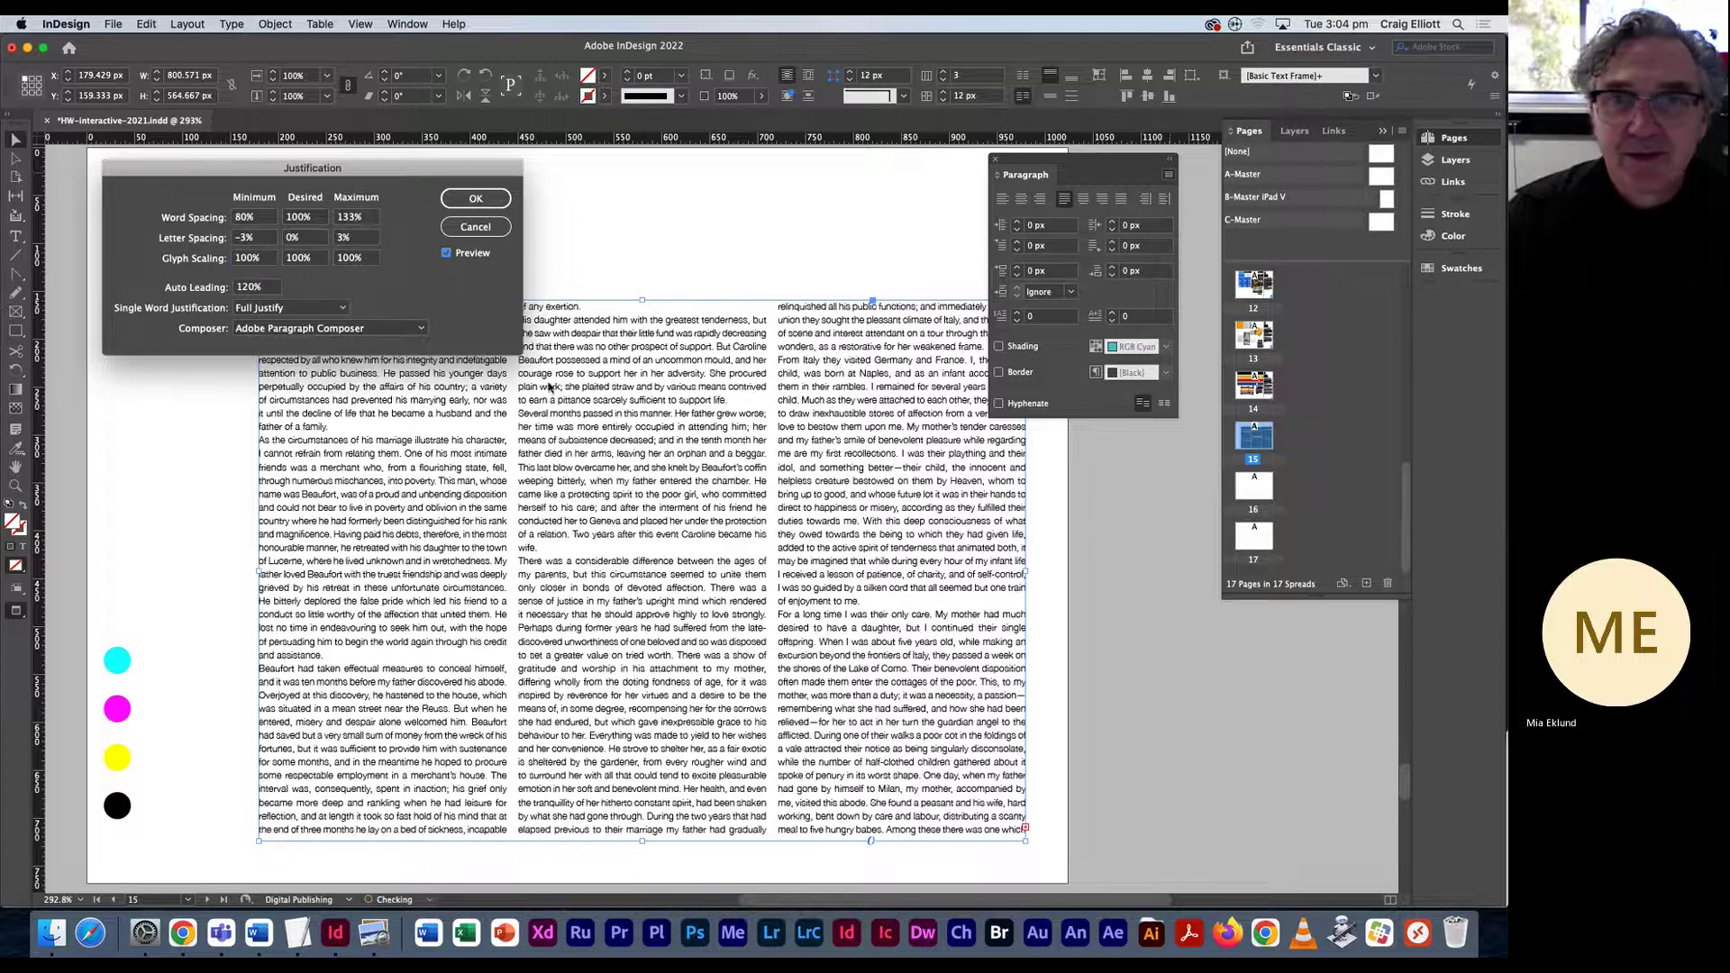
Set the justification glyph scaling to minimum 97% and maximum 103%.
{"action": "left_click", "coordinate": [254, 265]}
{"action": "left_click_drag", "start_coordinate": [254, 265], "coordinate": [222, 262]}
{"action": "type", "text": "97"}
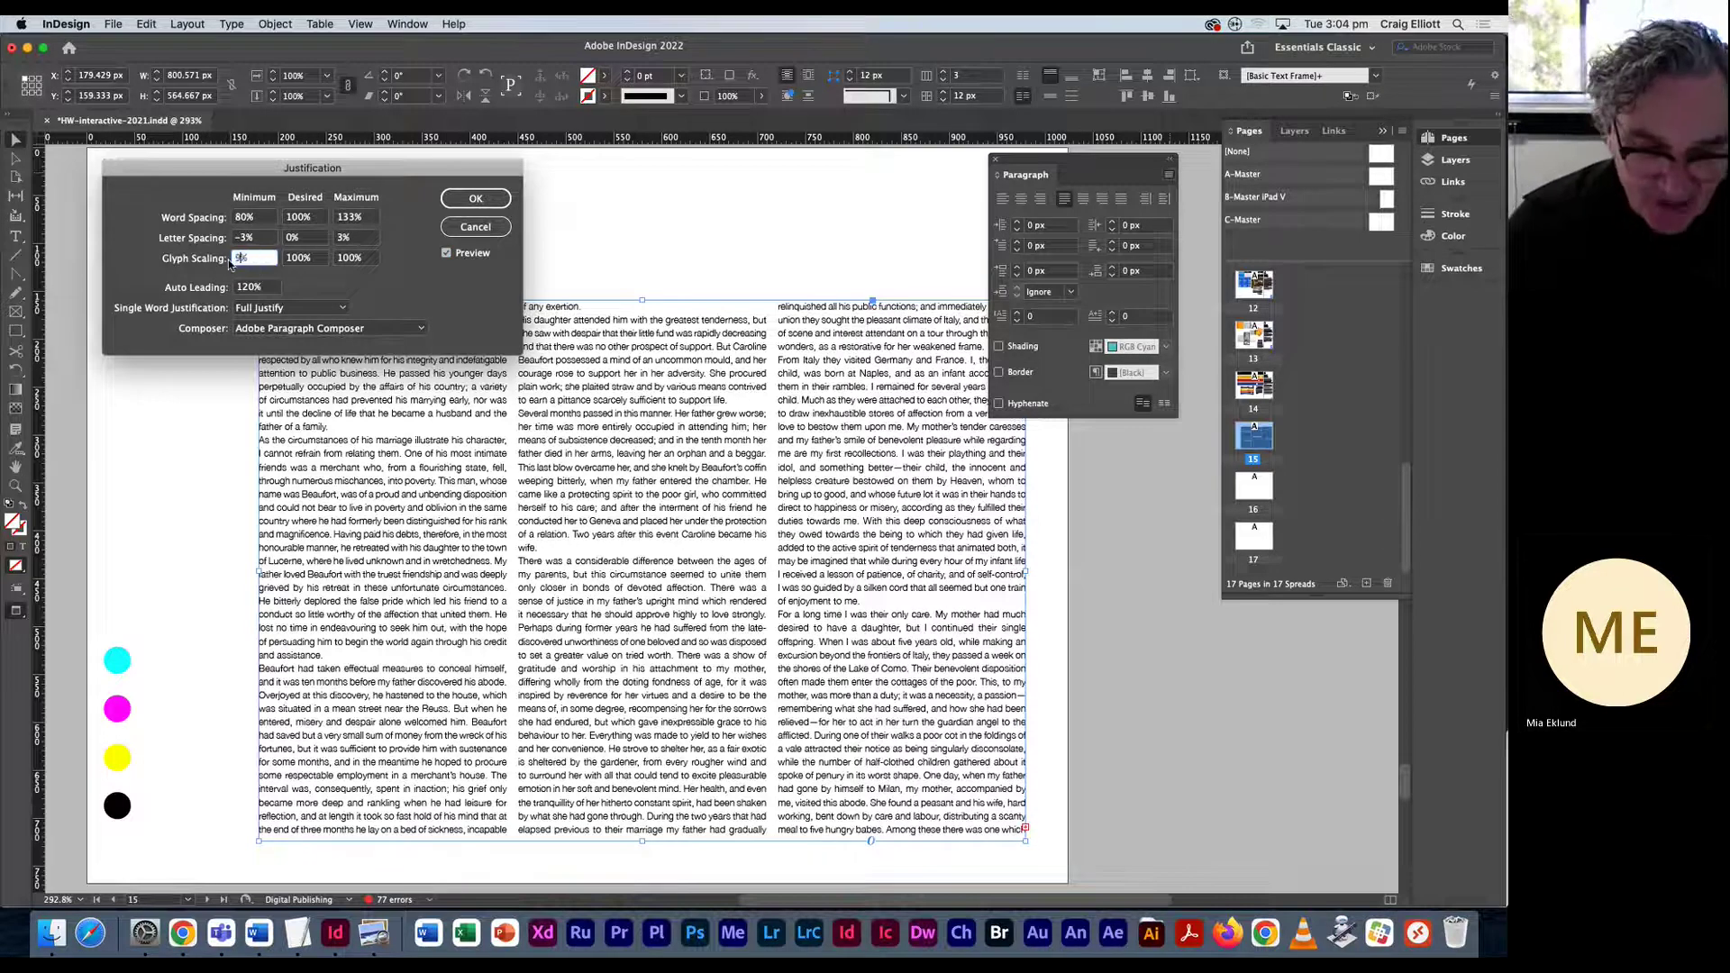
{"action": "key", "text": "Tab"}
{"action": "key", "text": "Tab"}
{"action": "type", "text": "1"}
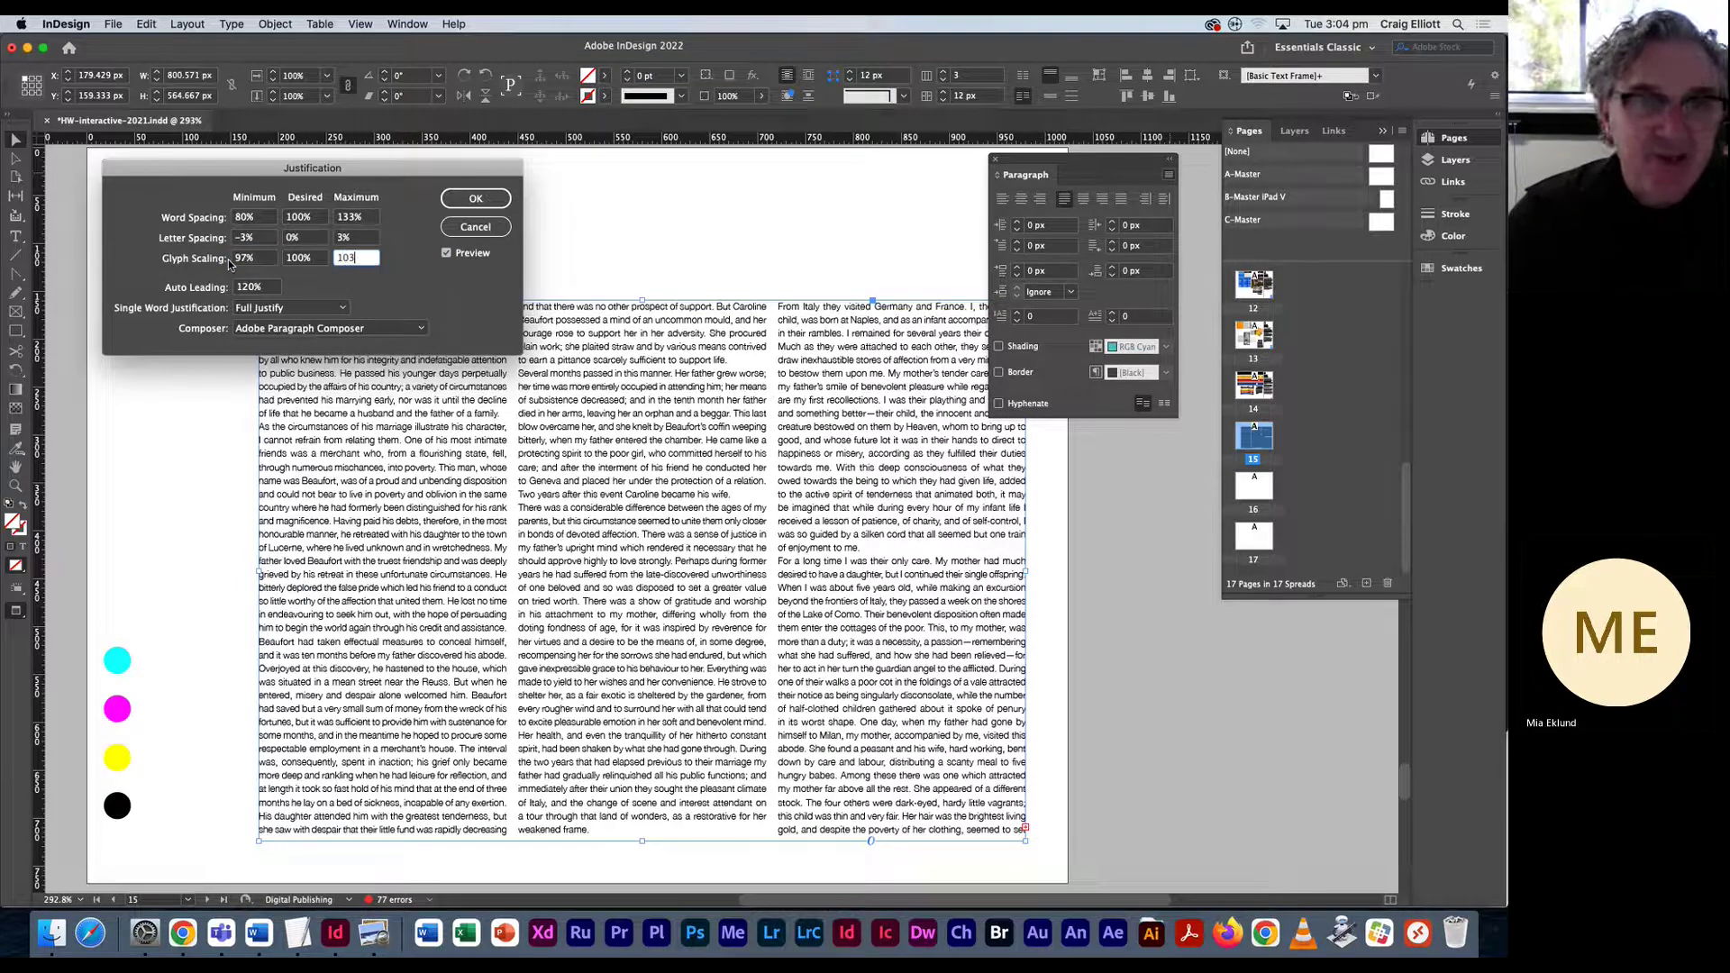
{"action": "type", "text": "03"}
{"action": "key", "text": "Tab"}
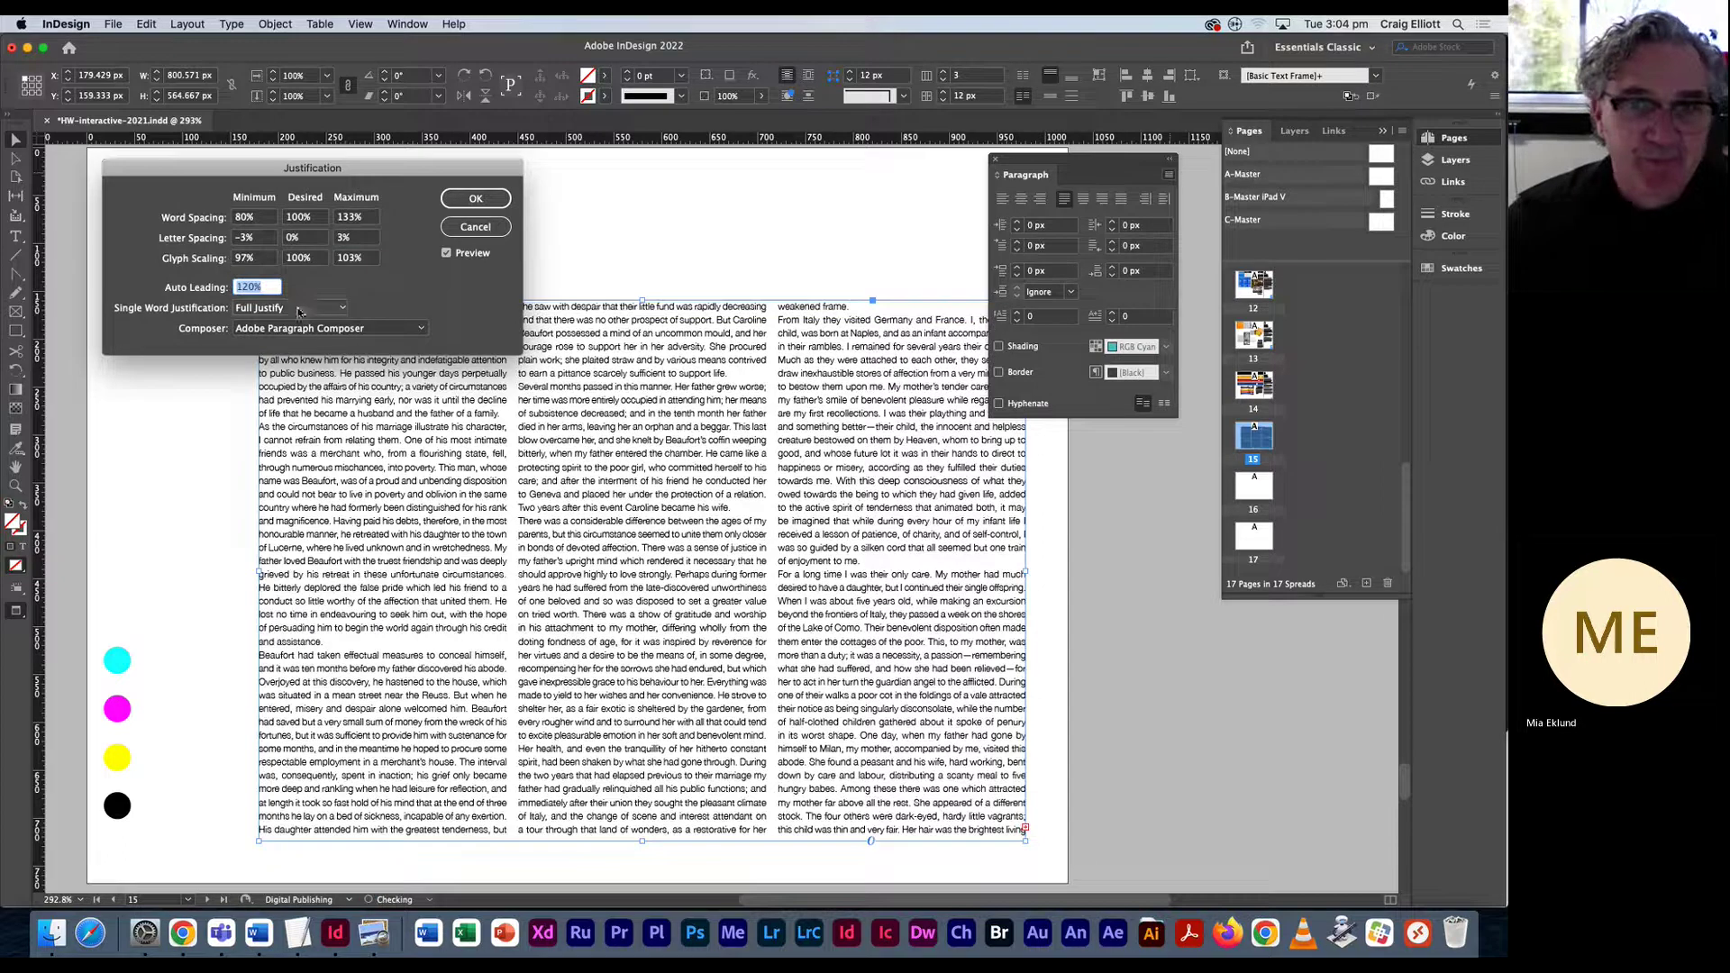
Apply the justification settings, check them against the "justification settings" reference image in Preview, and return to InDesign with the text frame deselected.
{"action": "left_click", "coordinate": [467, 200]}
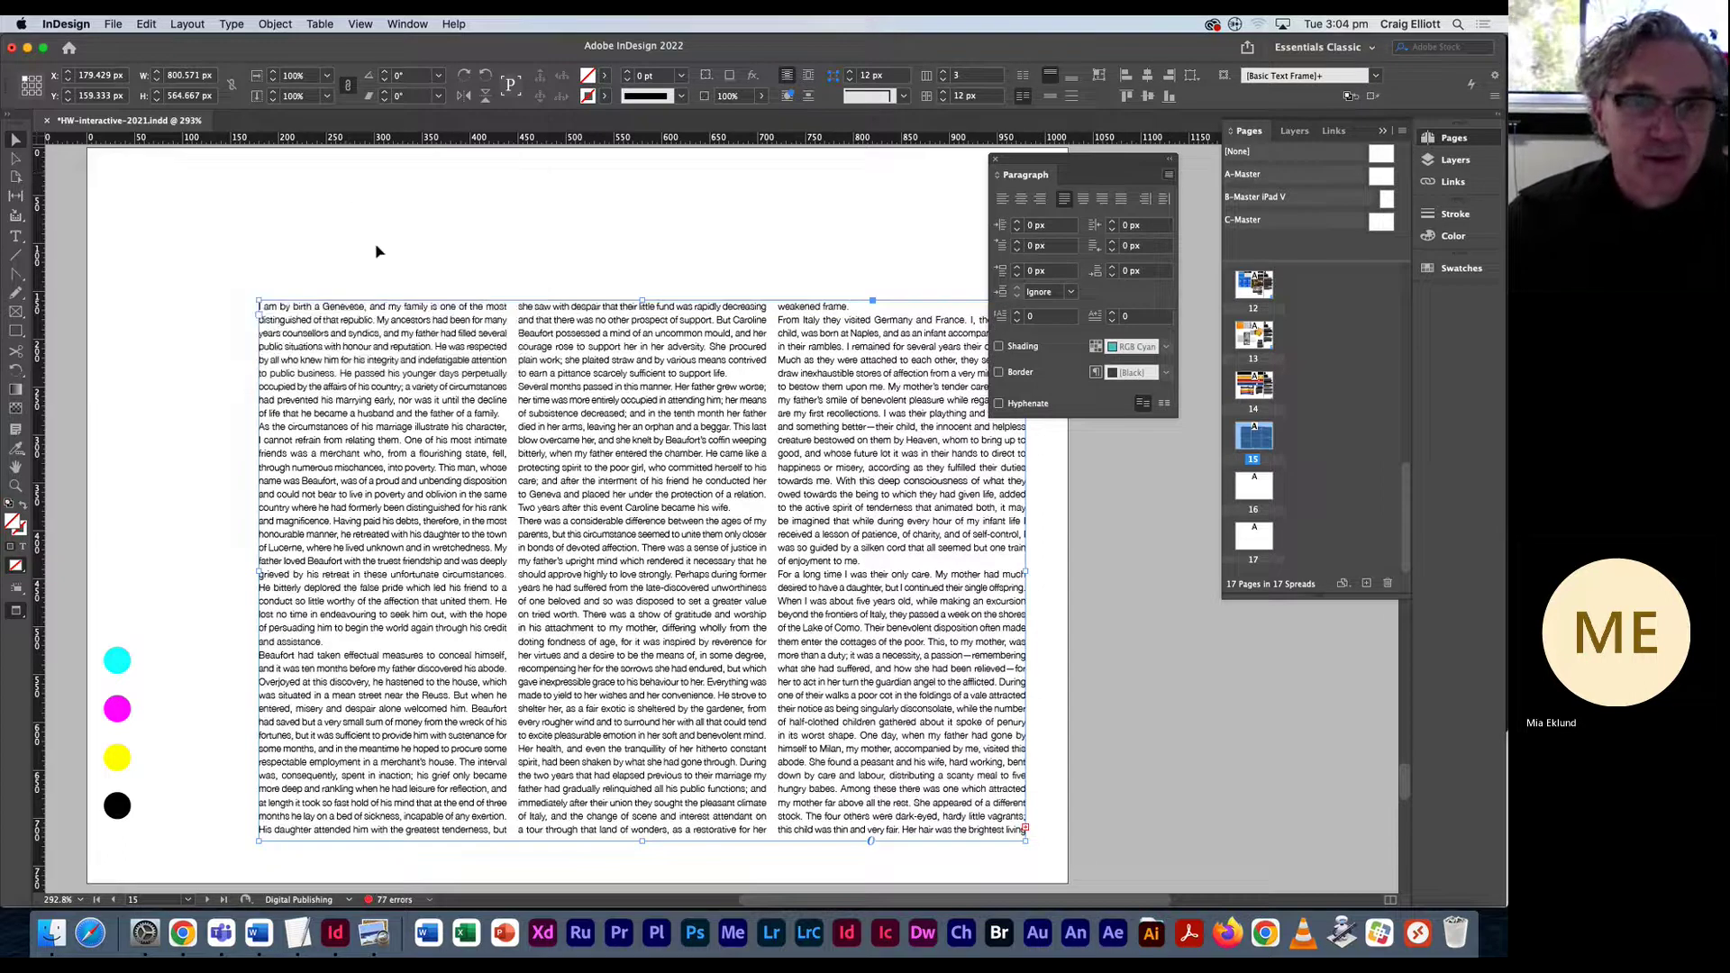
{"action": "key", "text": "super+Tab"}
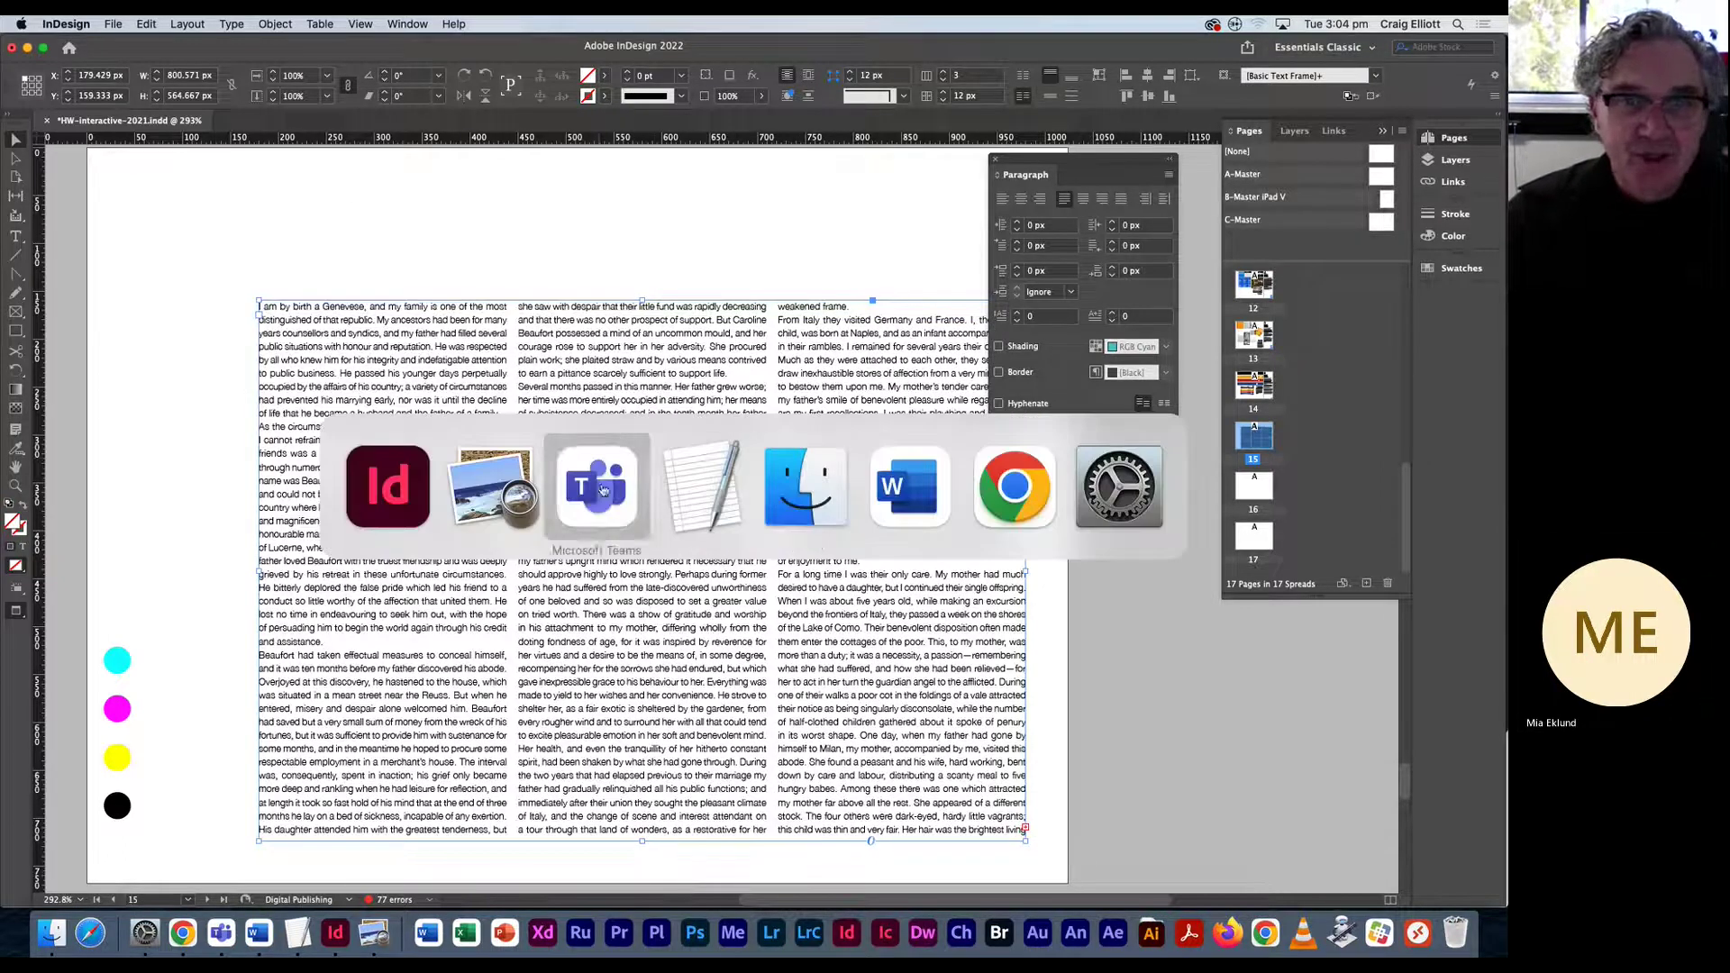
{"action": "left_click", "coordinate": [496, 487]}
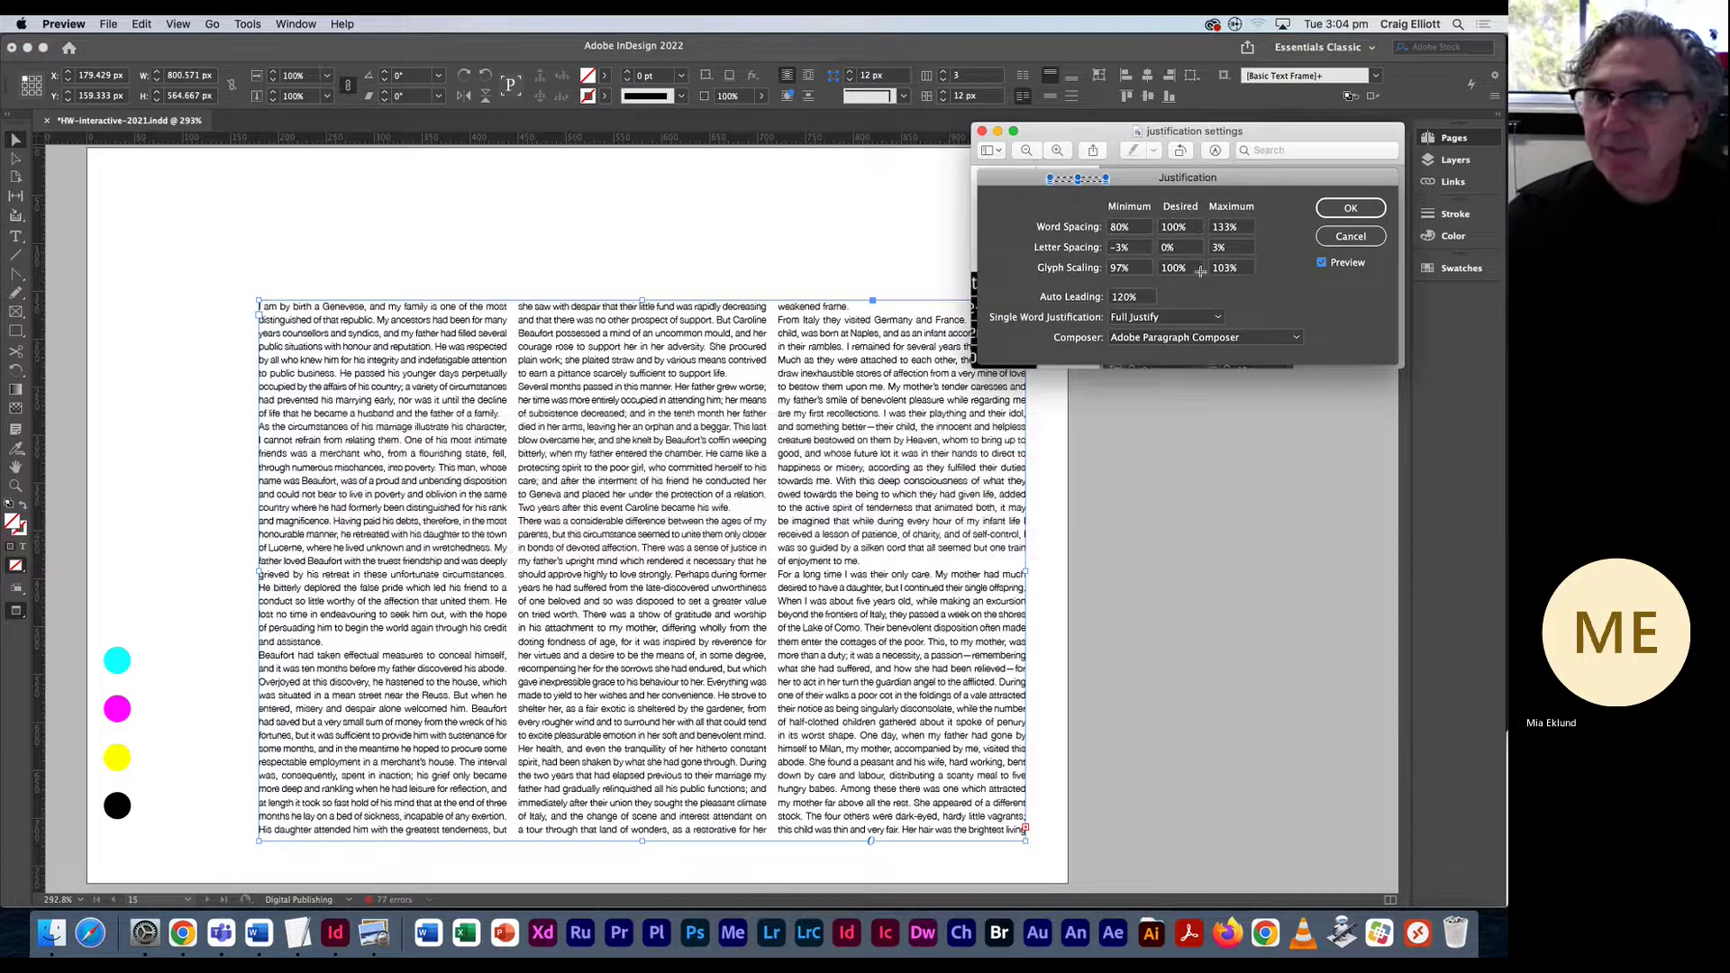
{"action": "left_click", "coordinate": [681, 287]}
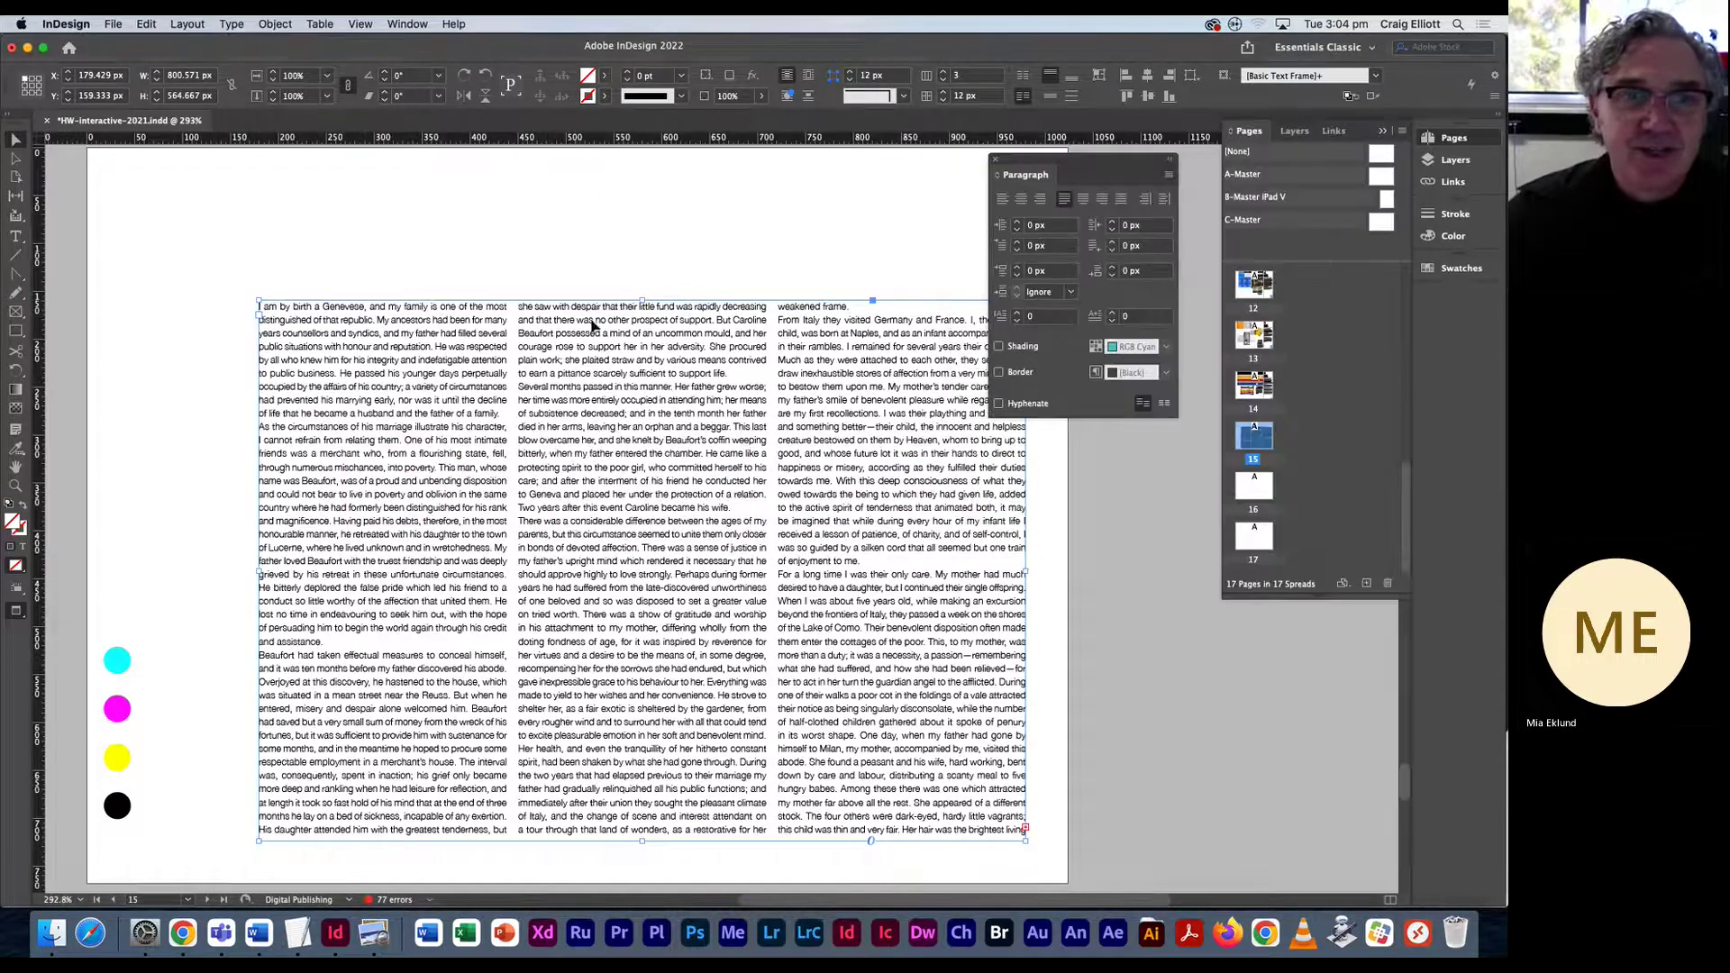
{"action": "left_click", "coordinate": [206, 255]}
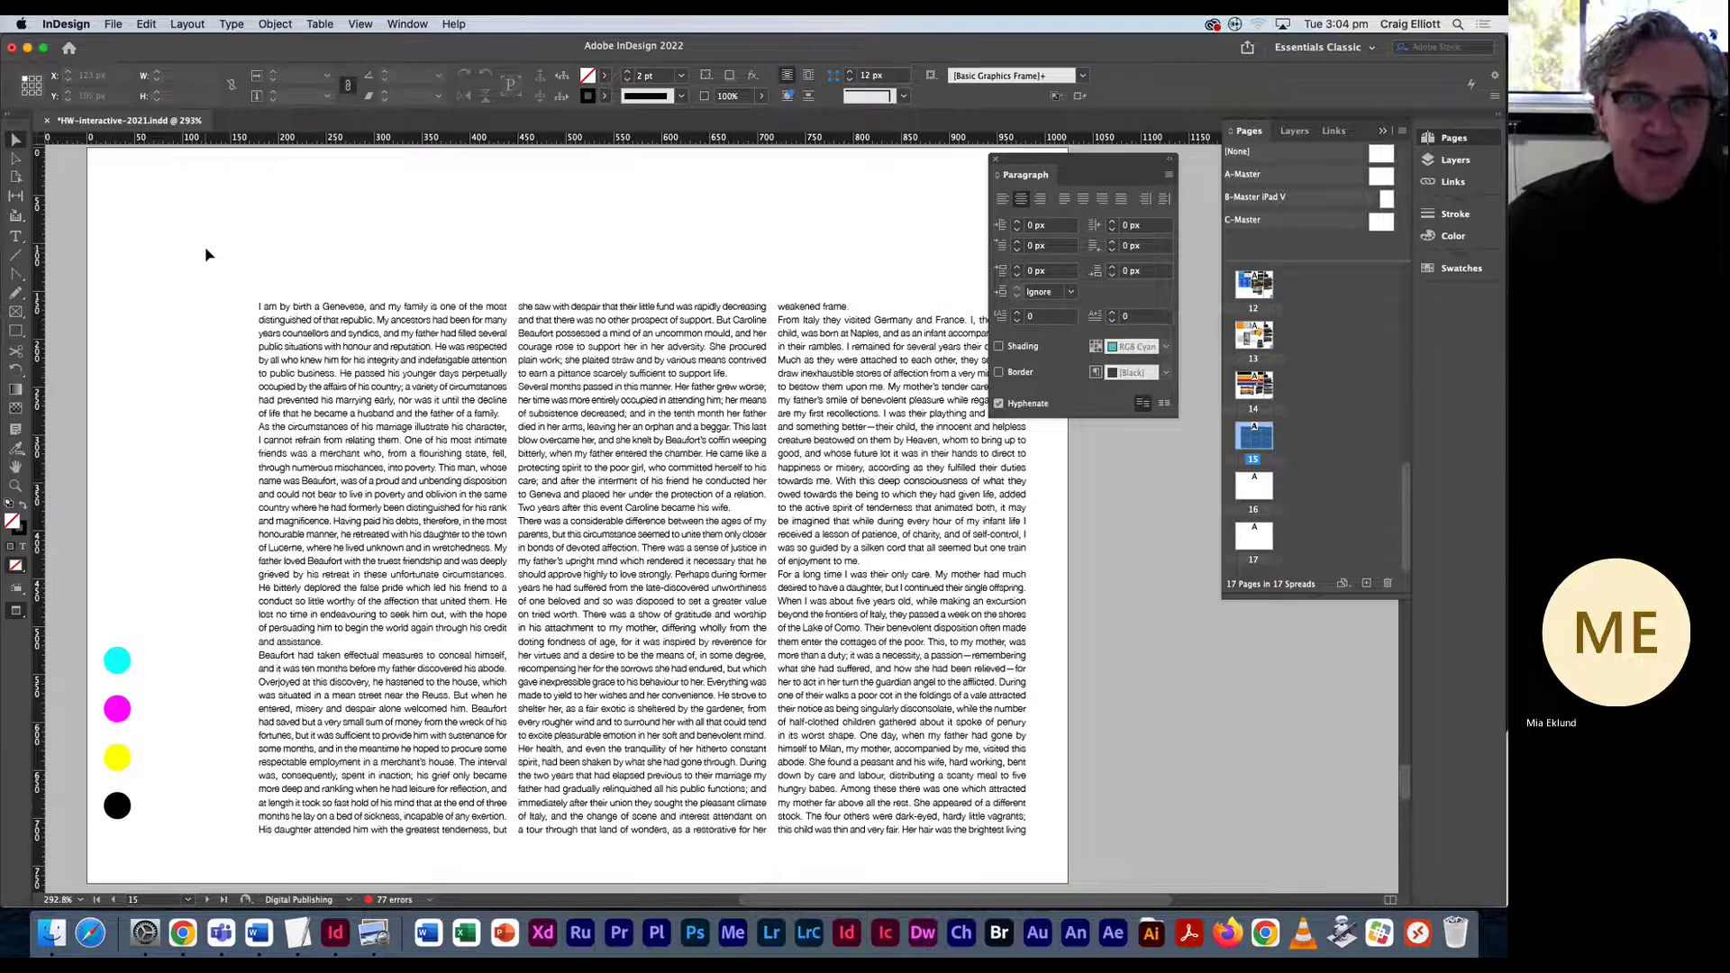
Undo and redo the justification change to compare the word spacing before and after, keeping the refined settings and deselecting the frame.
{"action": "key", "text": "super+z"}
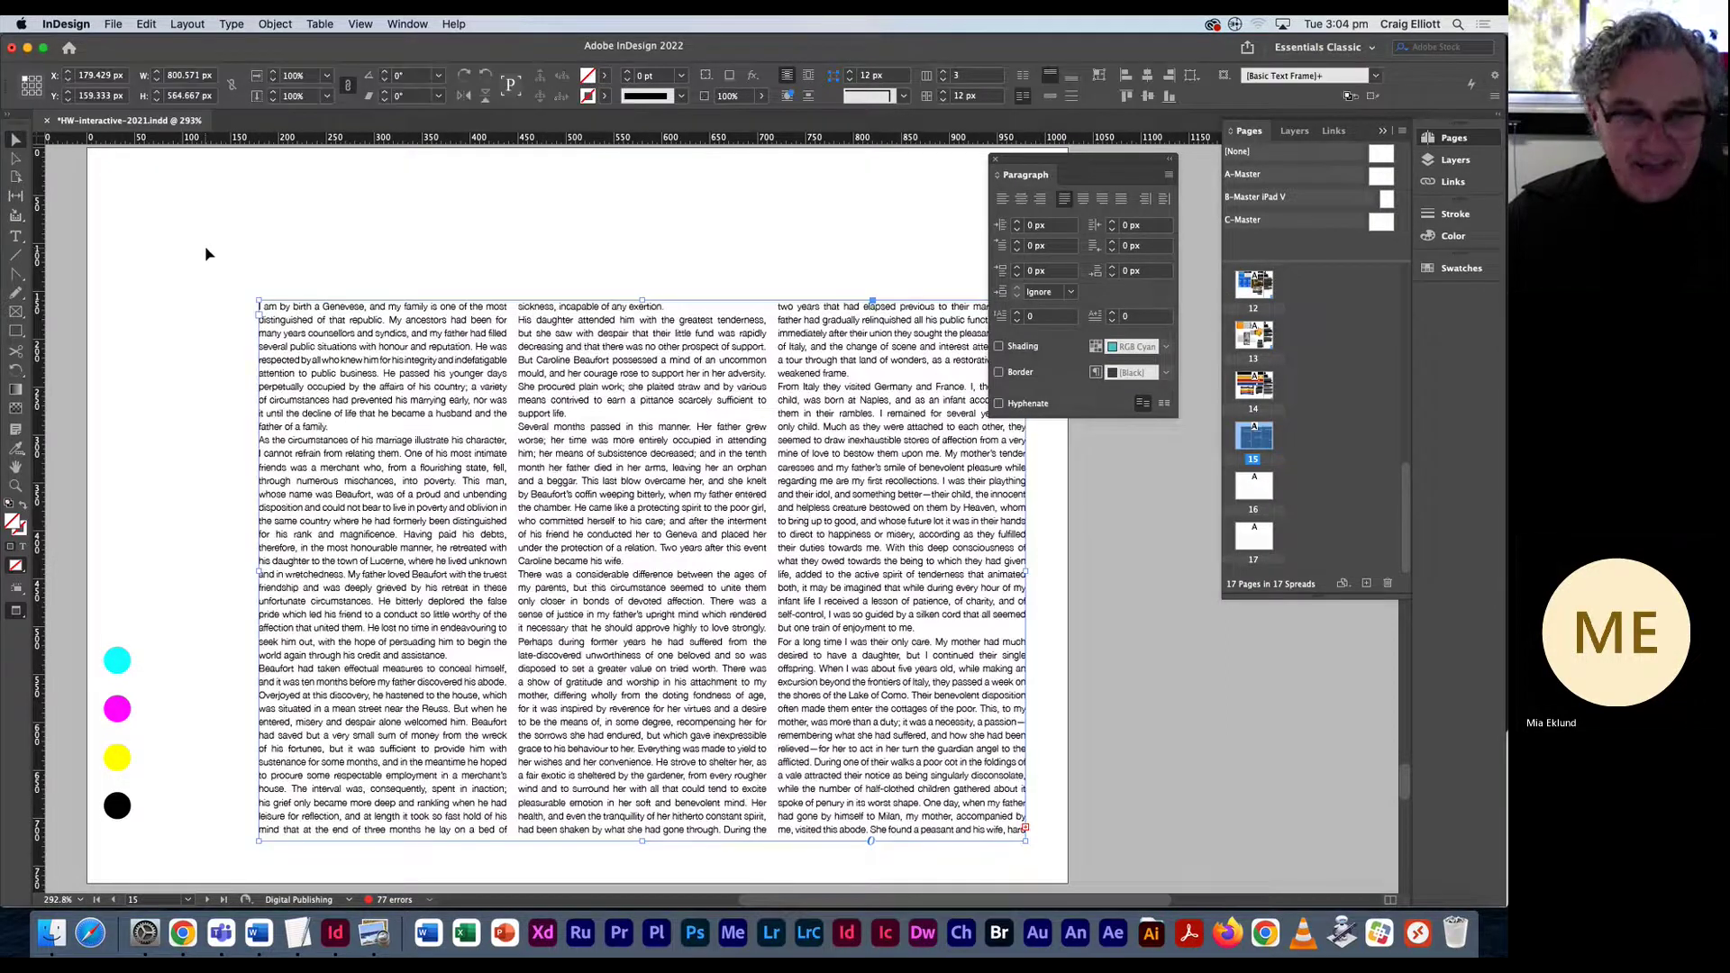
{"action": "key", "text": "super+z"}
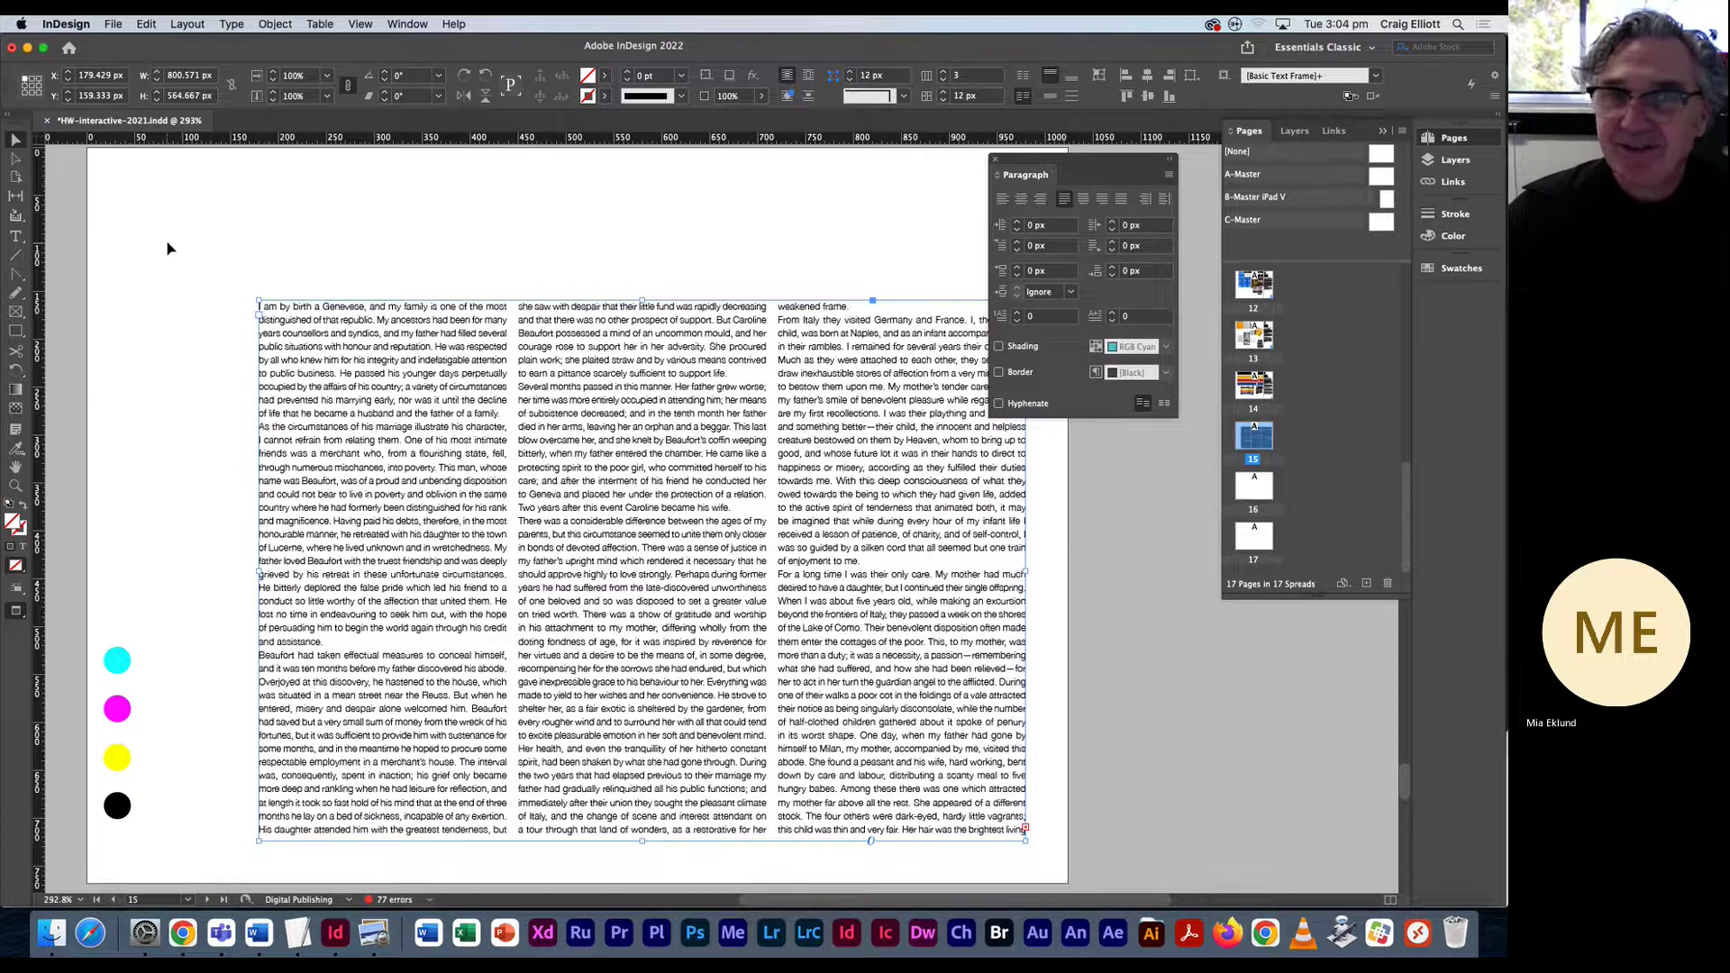
{"action": "key", "text": "super+z"}
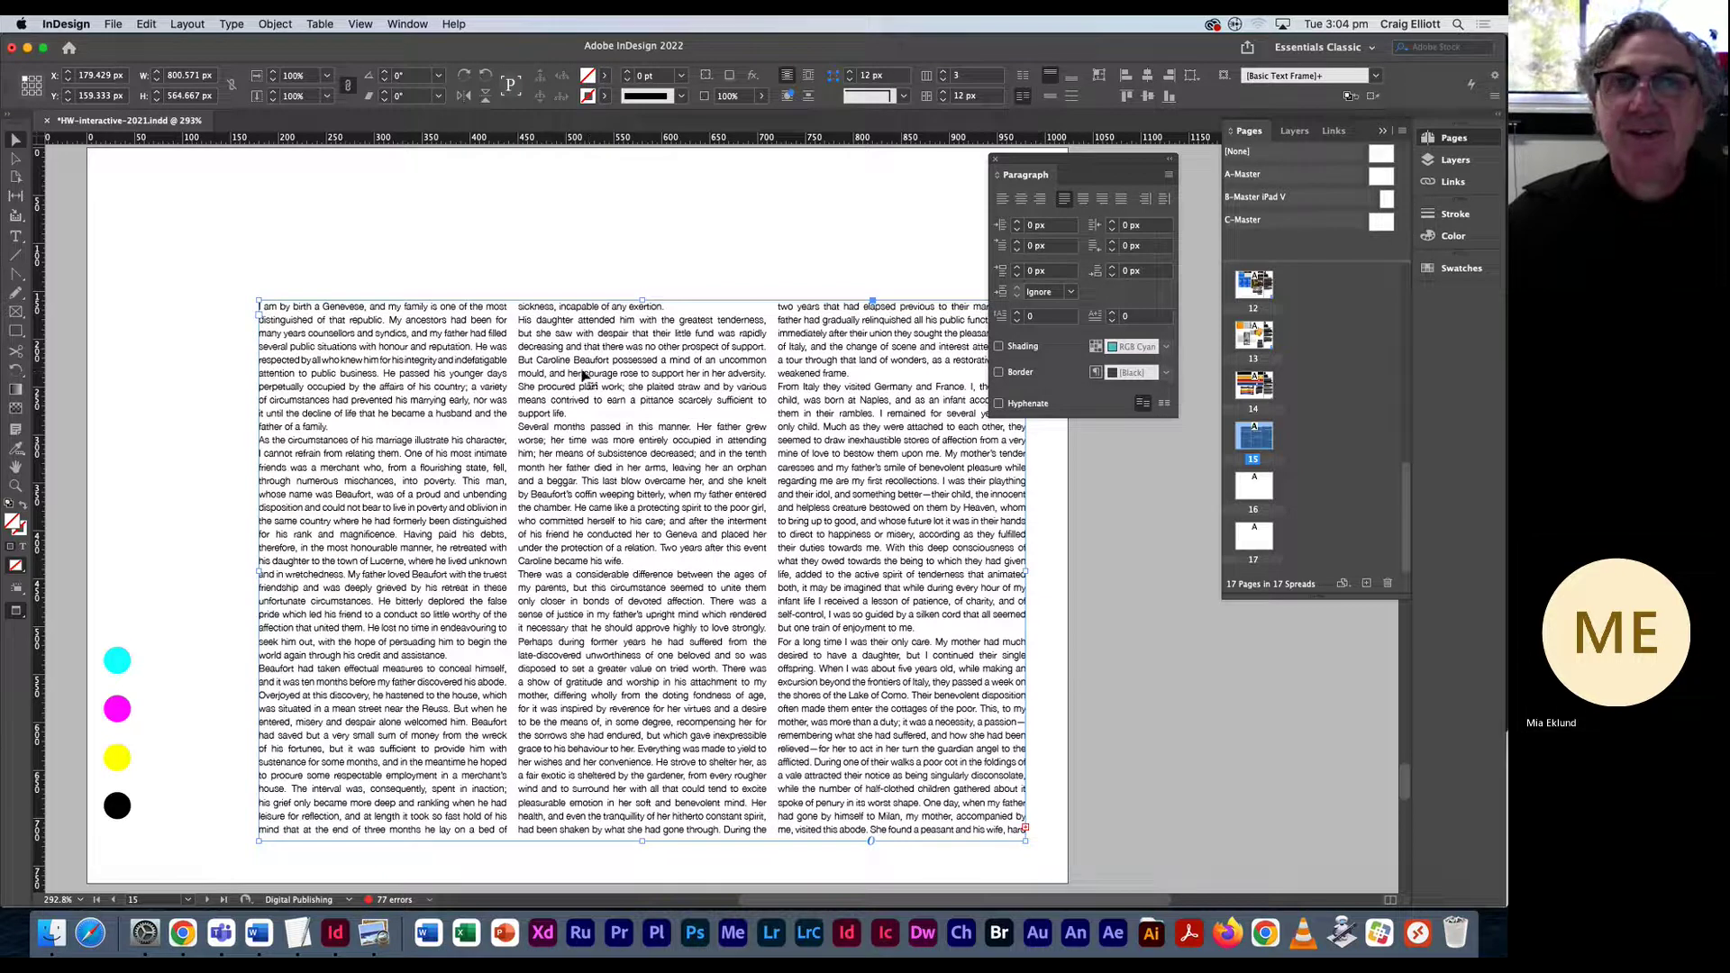
{"action": "key", "text": "shift+super+z"}
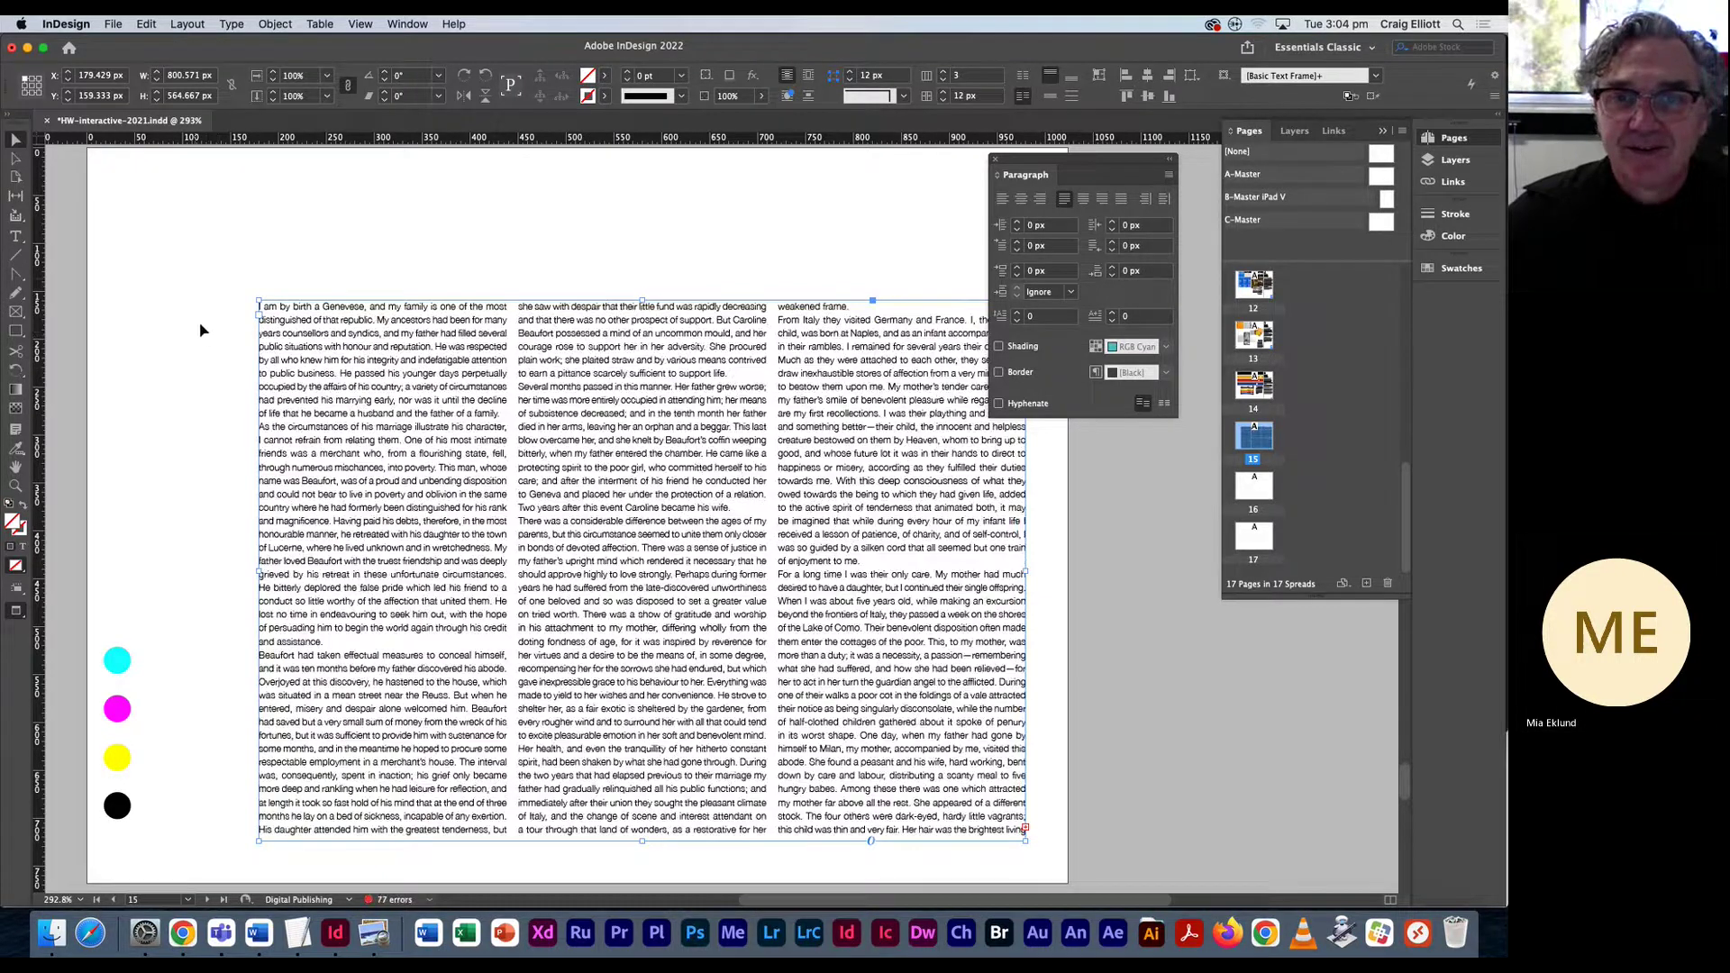
{"action": "left_click", "coordinate": [166, 273]}
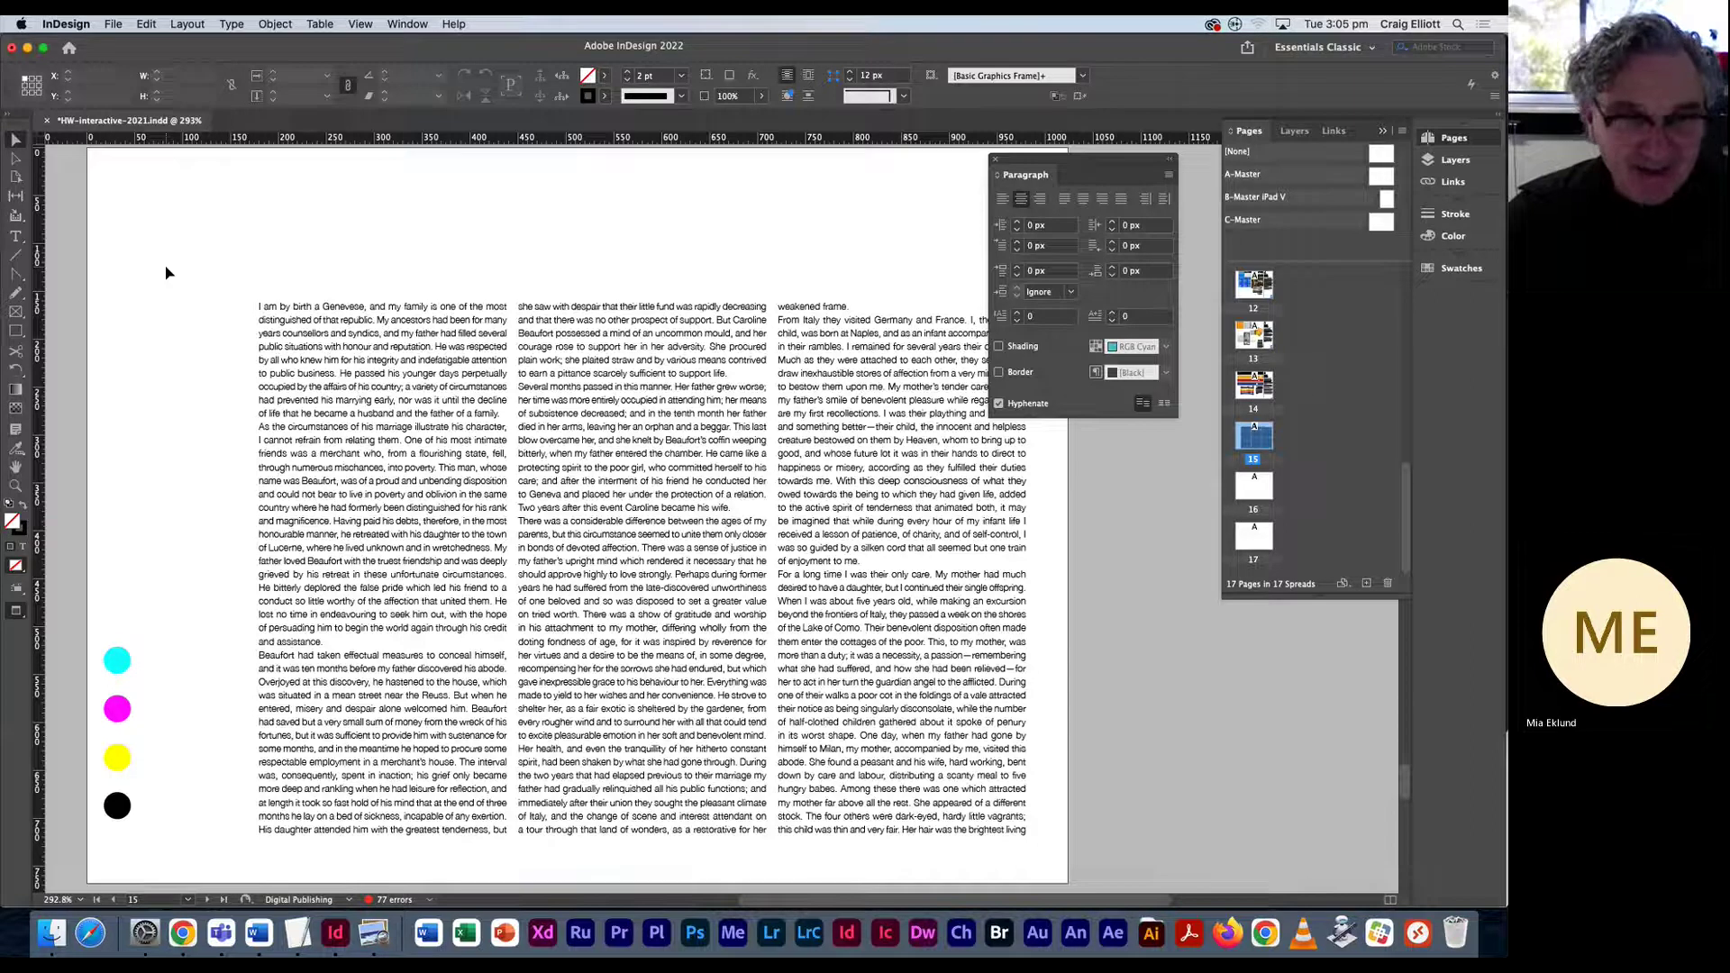
Review the "justification settings" reference image in Preview over the text columns, then return to InDesign and cancel the Save As dialog.
{"action": "key", "text": "super+Tab"}
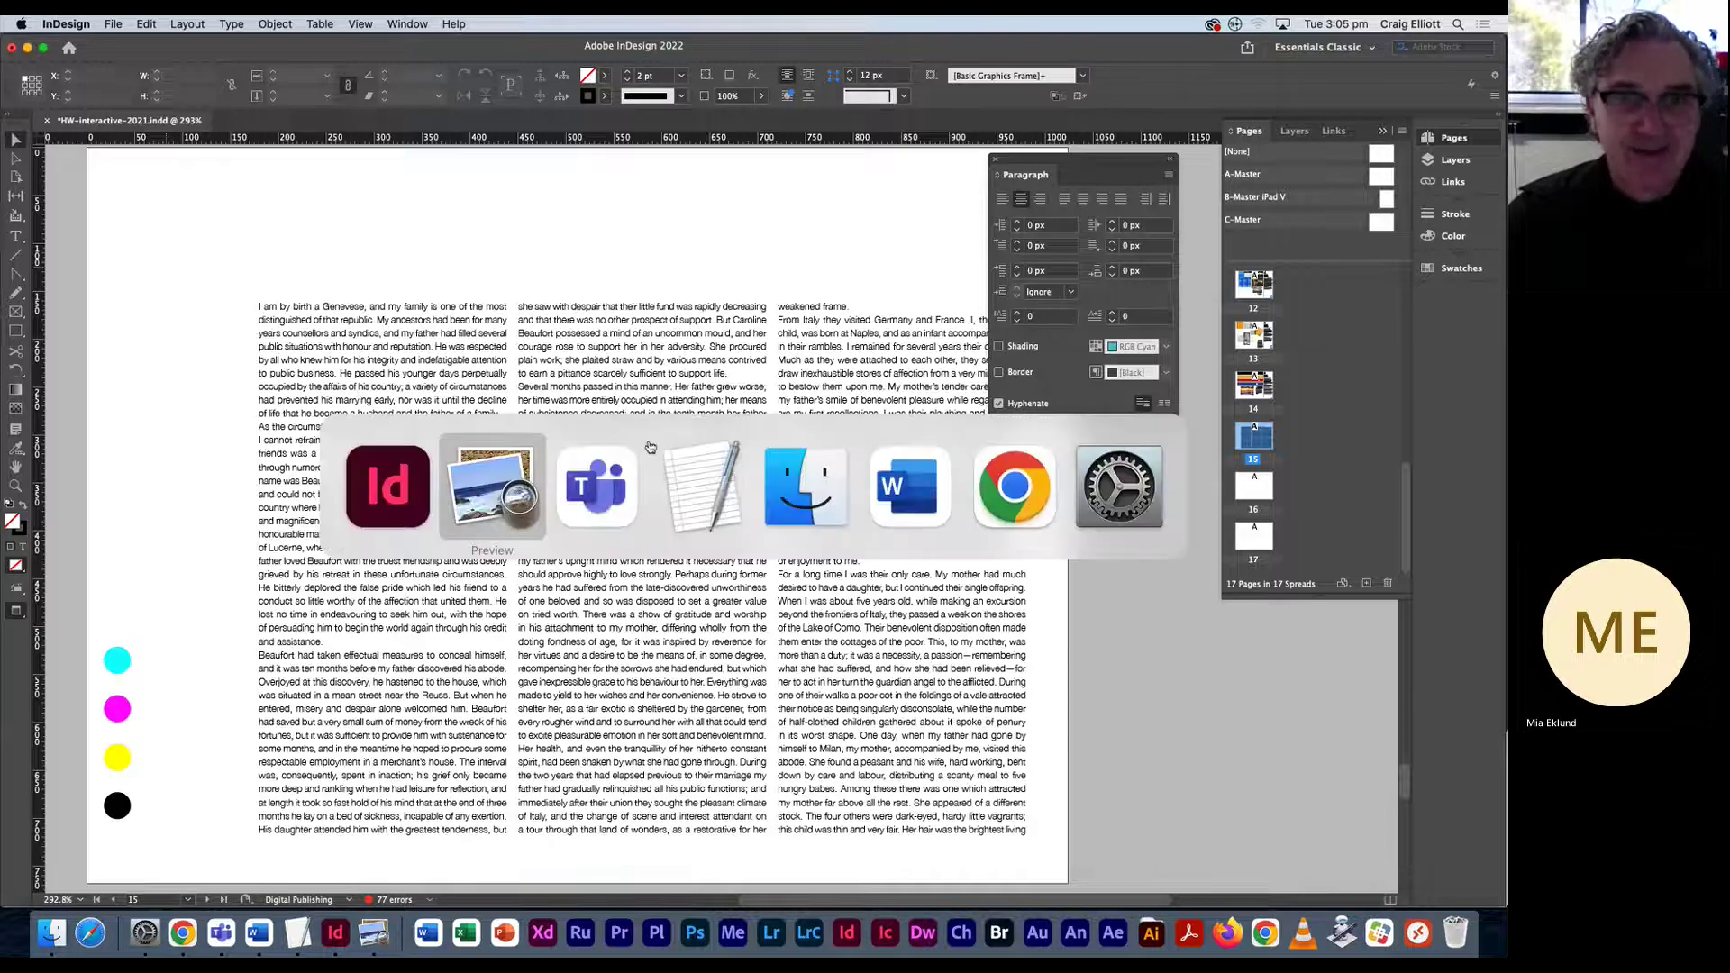
{"action": "left_click_drag", "start_coordinate": [1121, 136], "coordinate": [623, 311]}
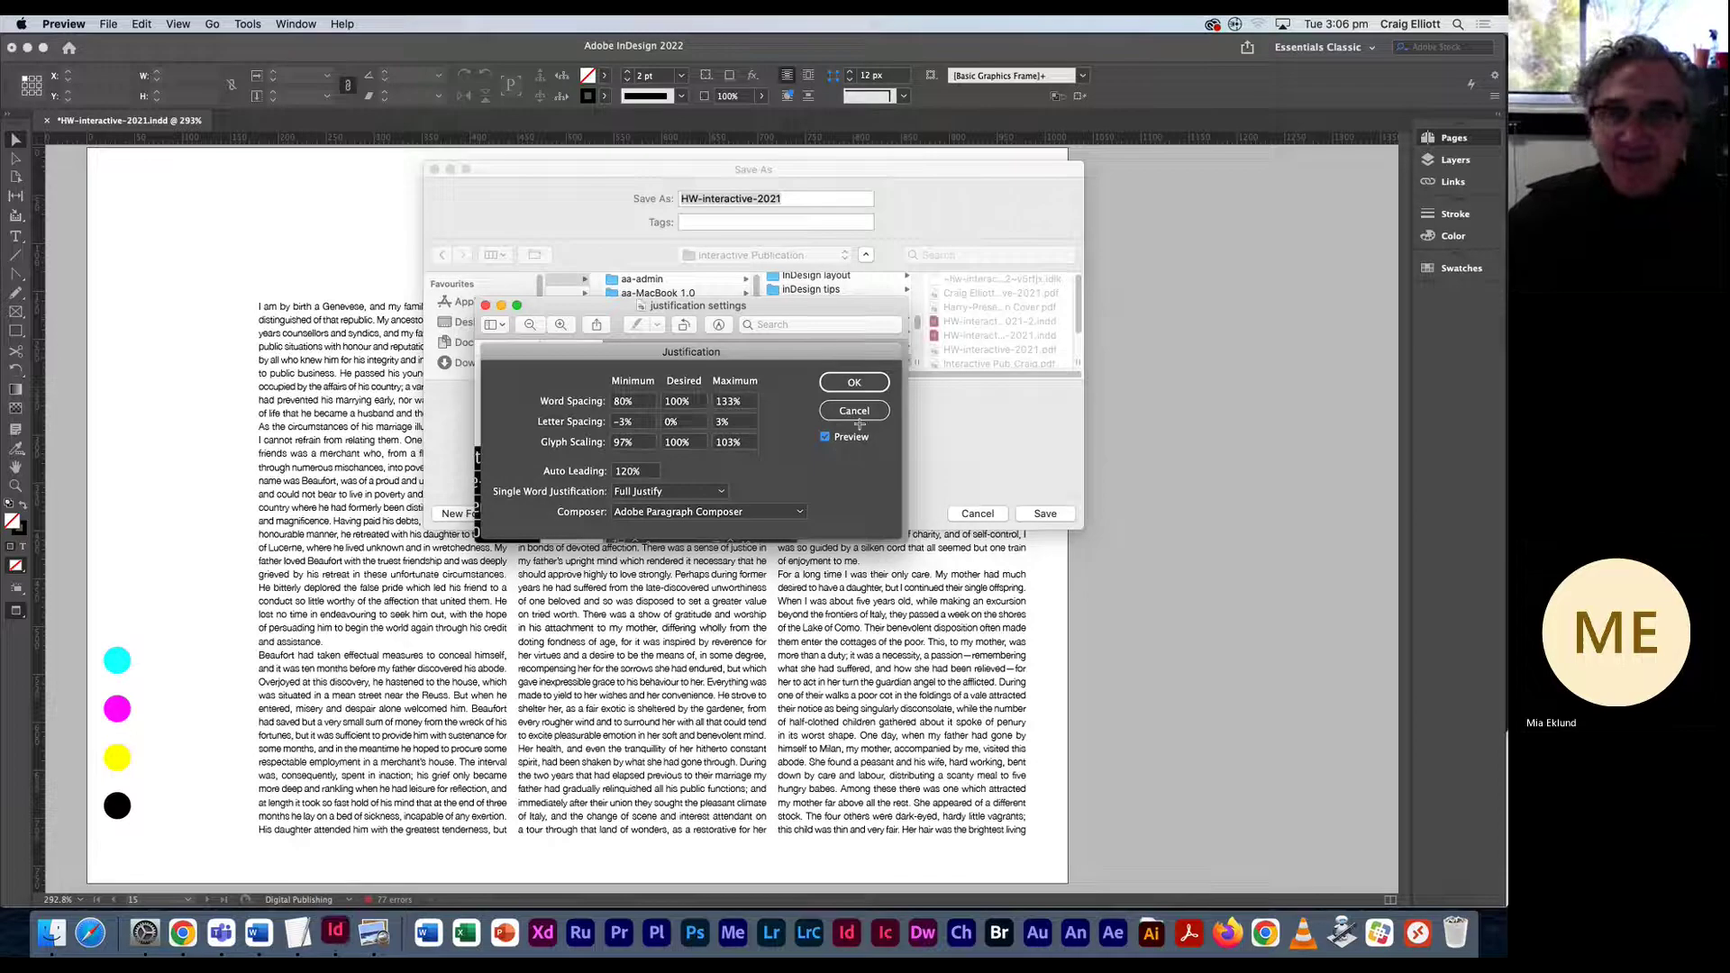
{"action": "key", "text": "super+Tab"}
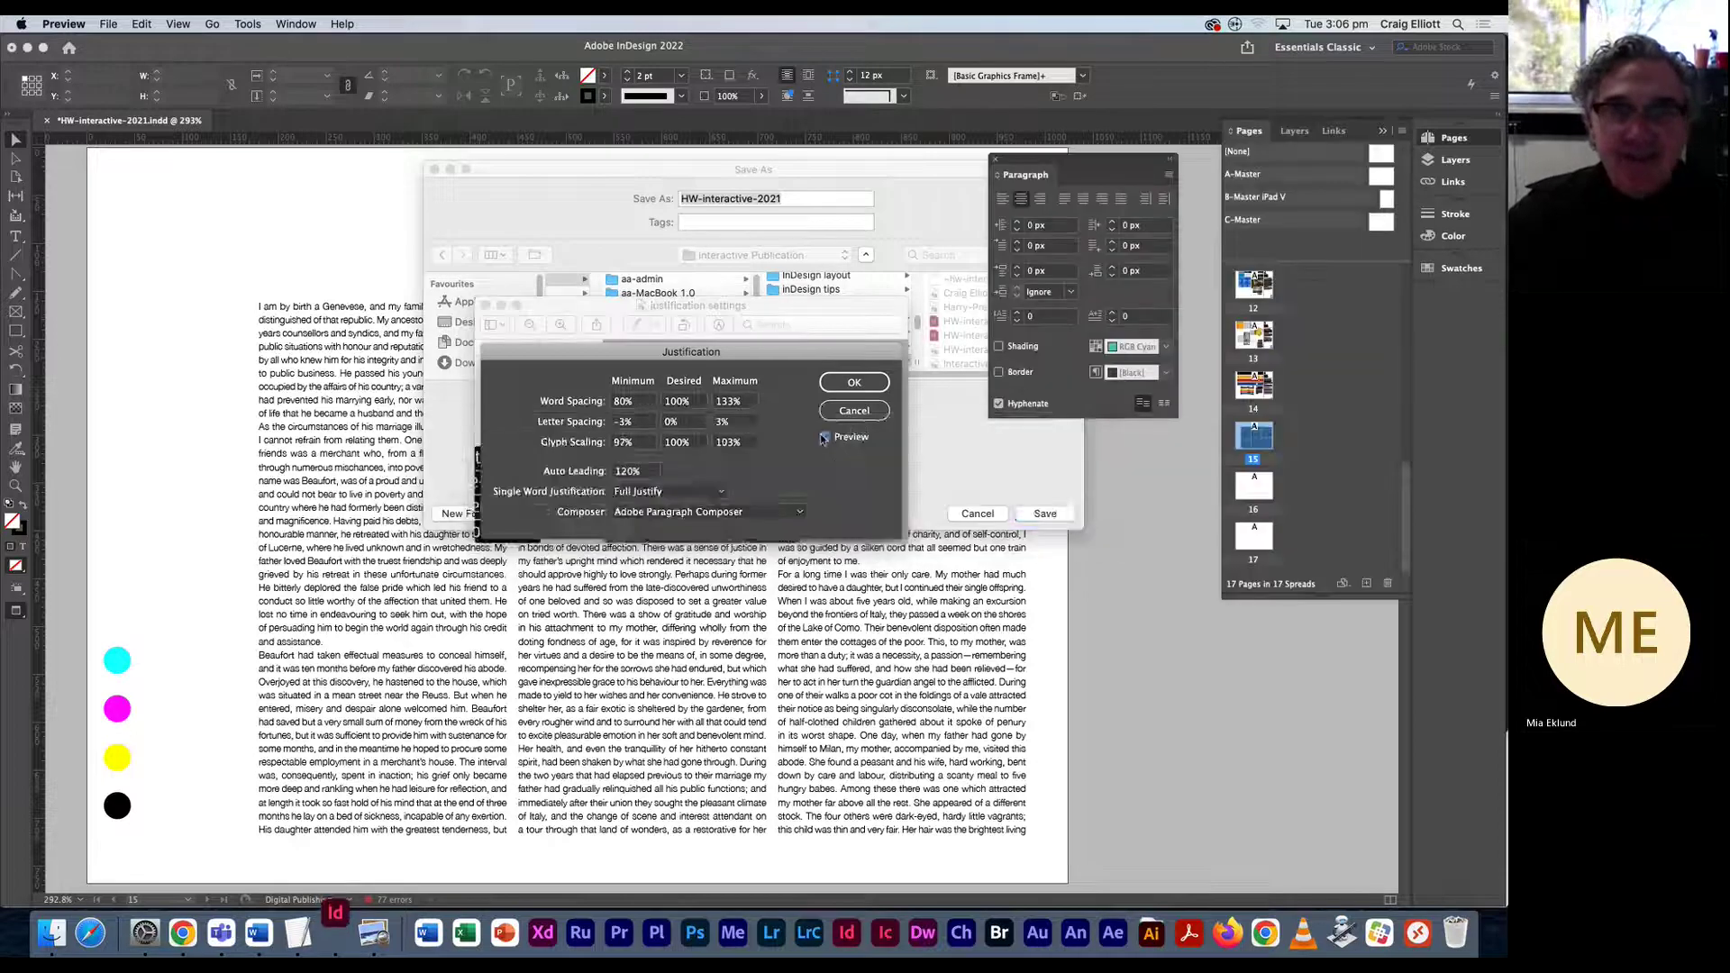
{"action": "left_click", "coordinate": [972, 513]}
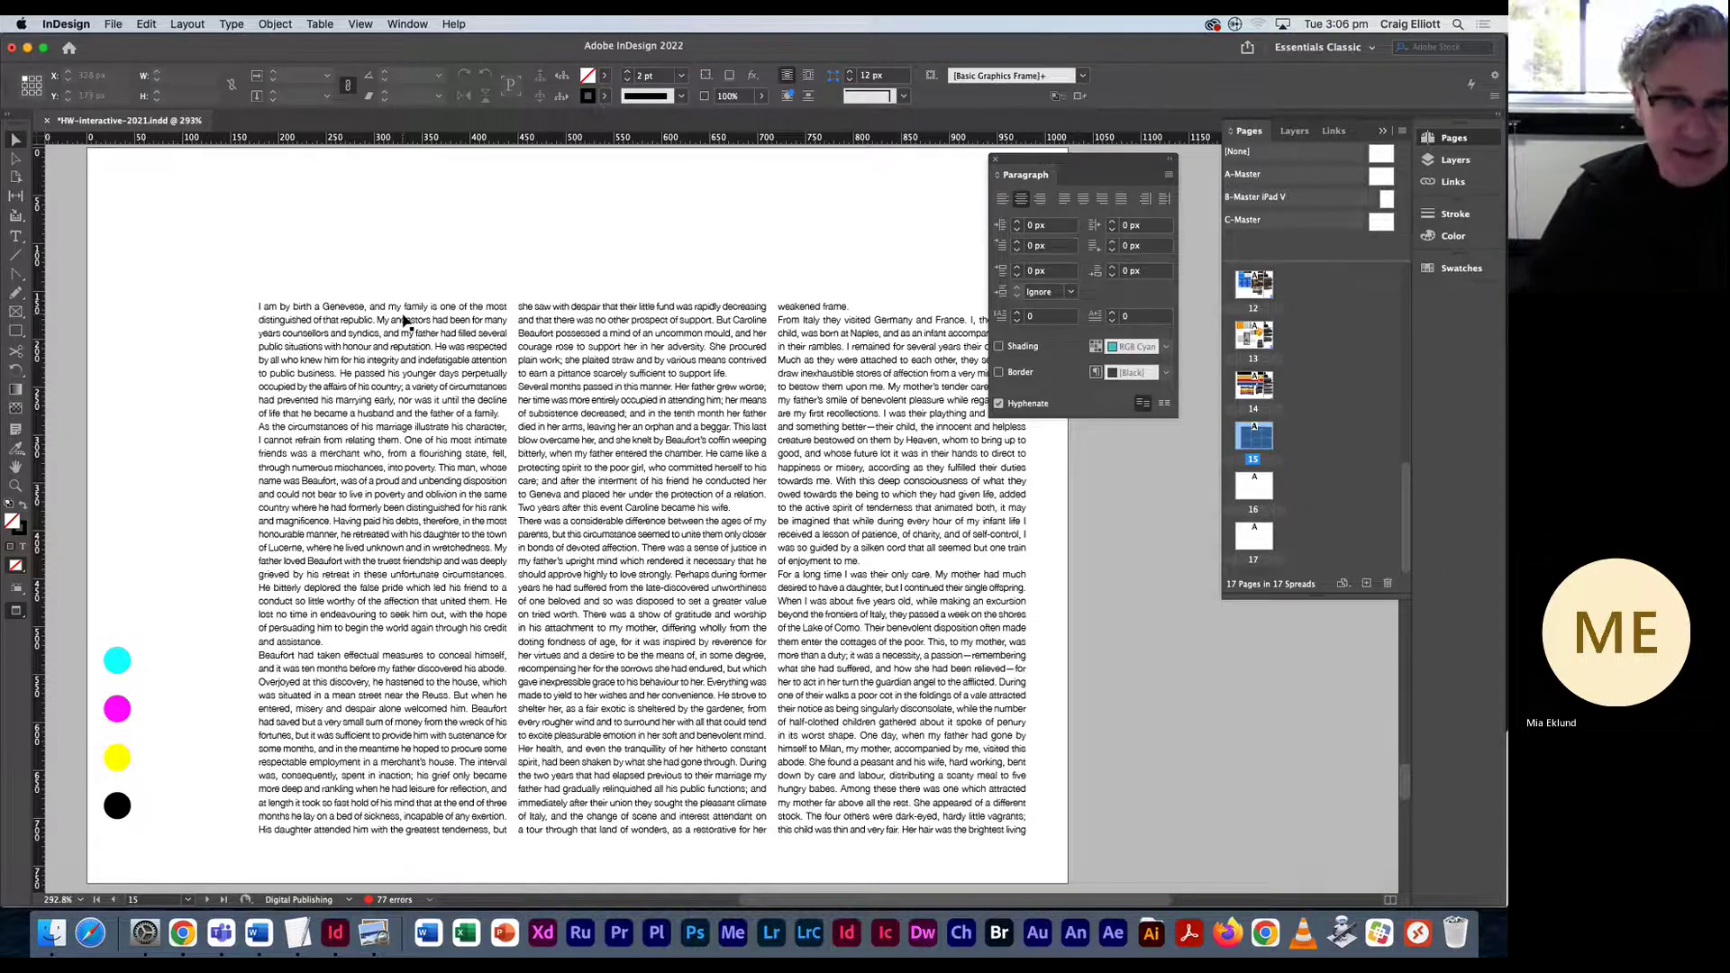
Examine the word spacing across all three justified columns with the text frame deselected, and reselect the frame.
{"action": "key", "text": "super+z"}
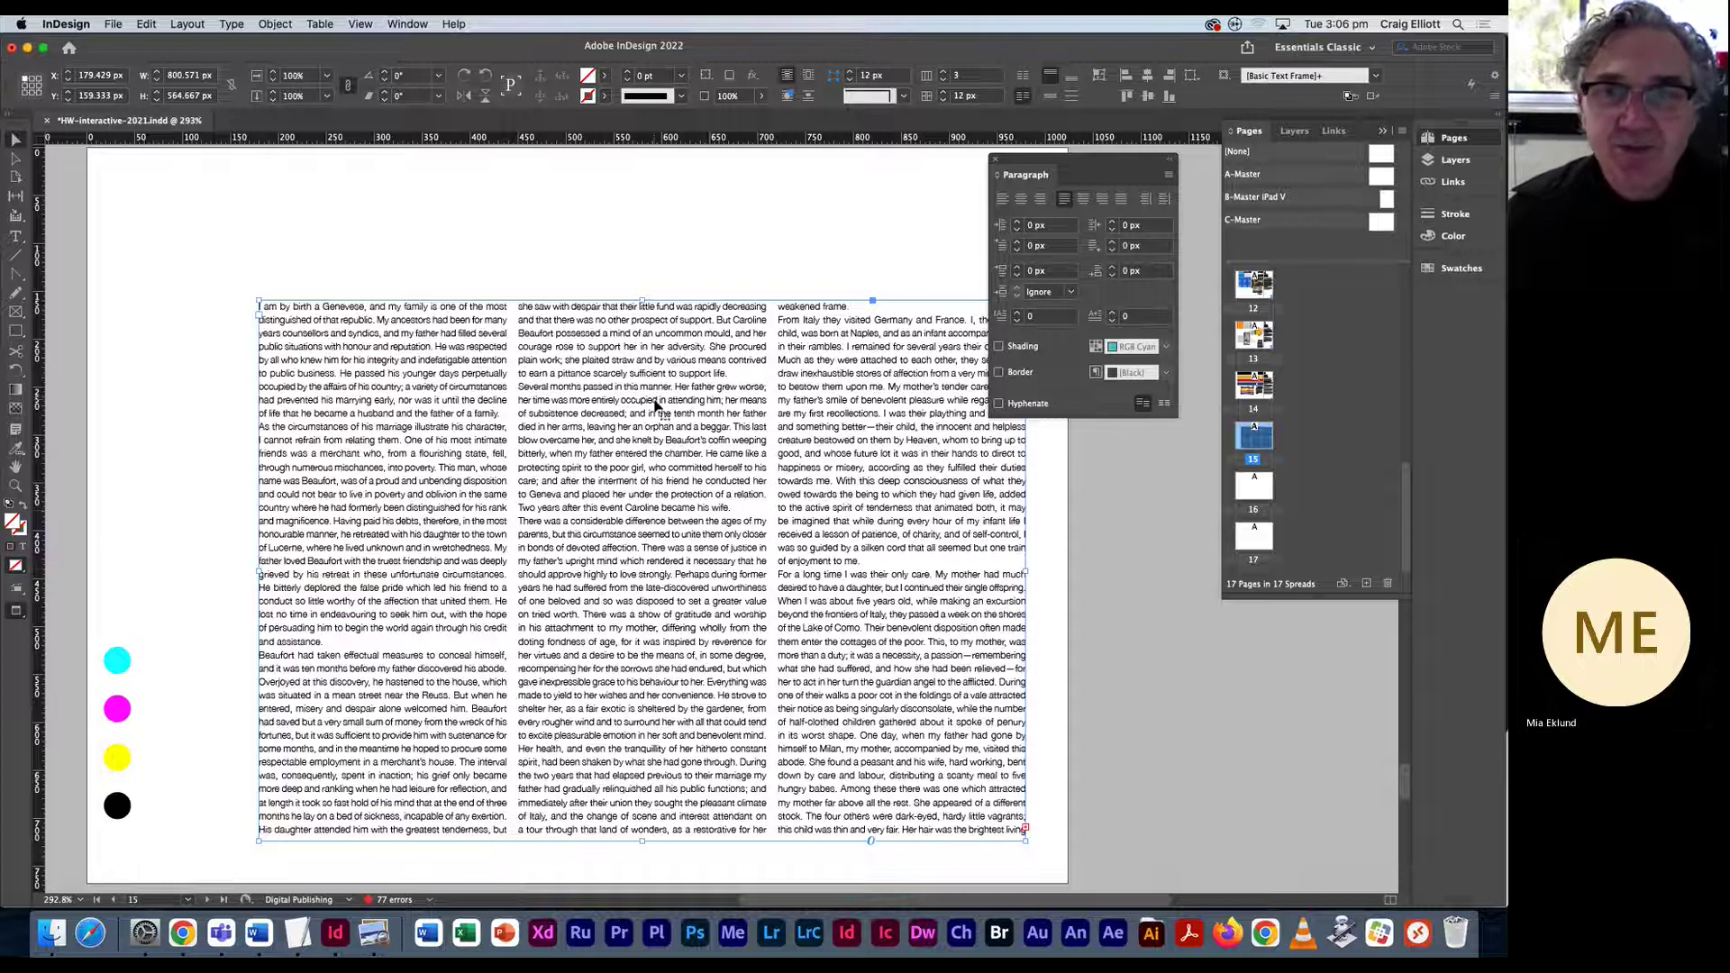
{"action": "scroll", "coordinate": [656, 408], "scroll_direction": "down", "scroll_amount": 3}
{"action": "scroll", "coordinate": [656, 407], "scroll_direction": "right", "scroll_amount": 3}
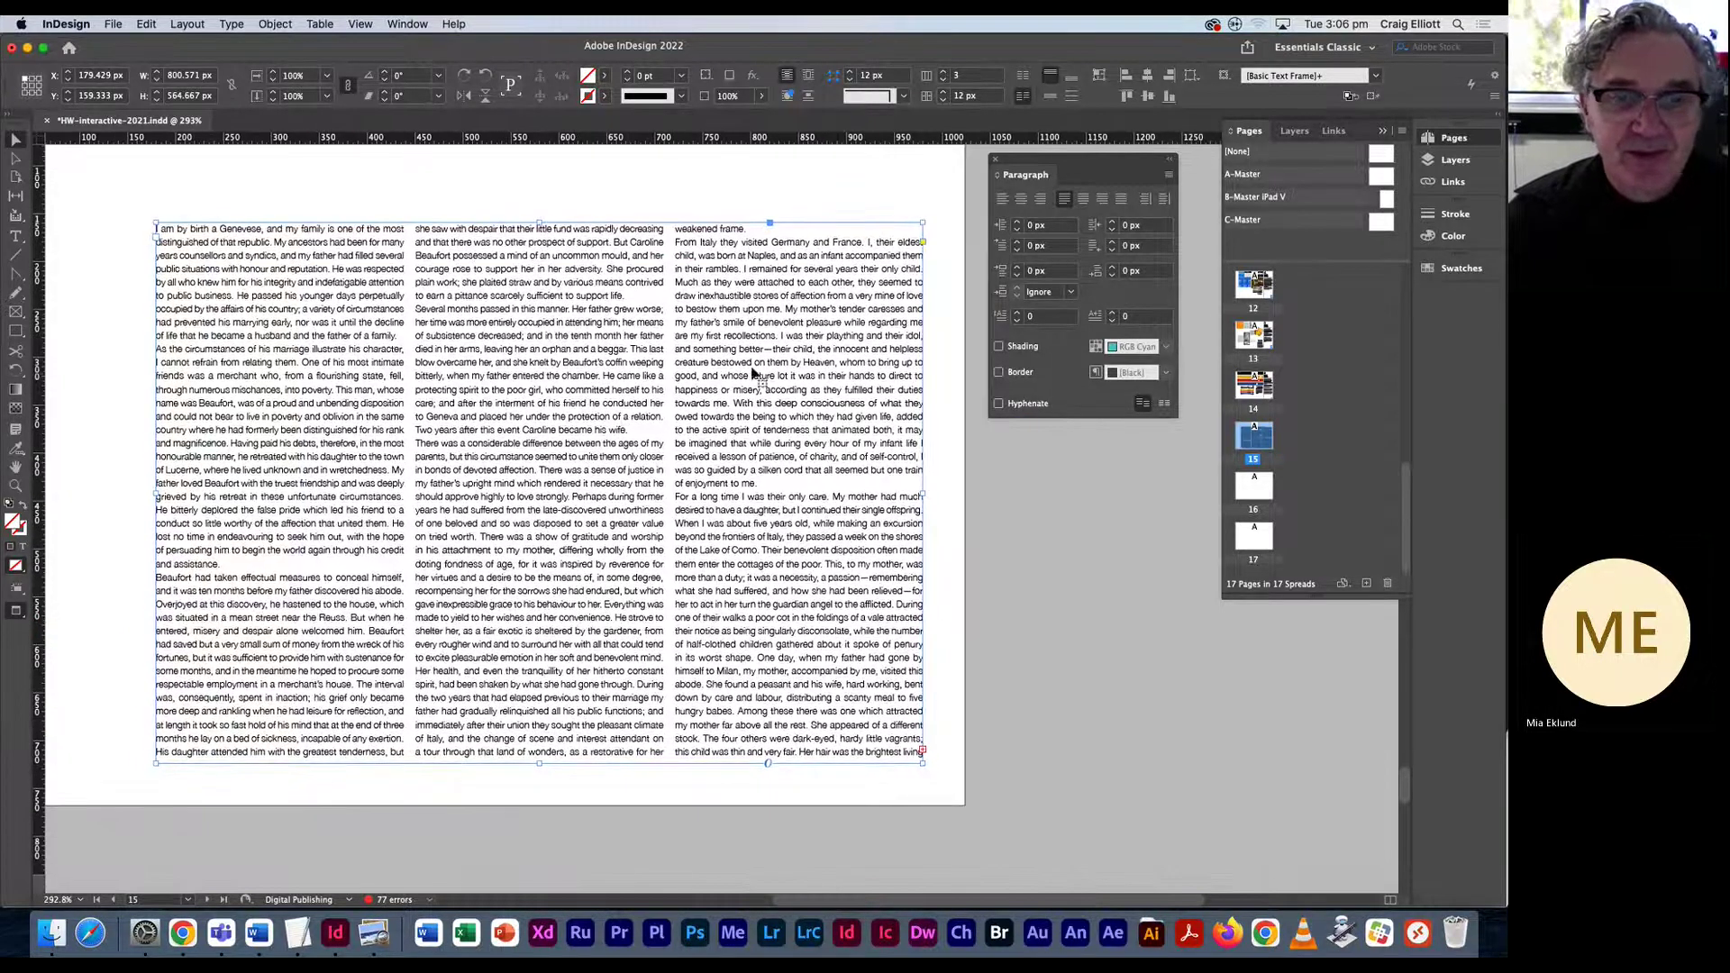
{"action": "left_click", "coordinate": [731, 214]}
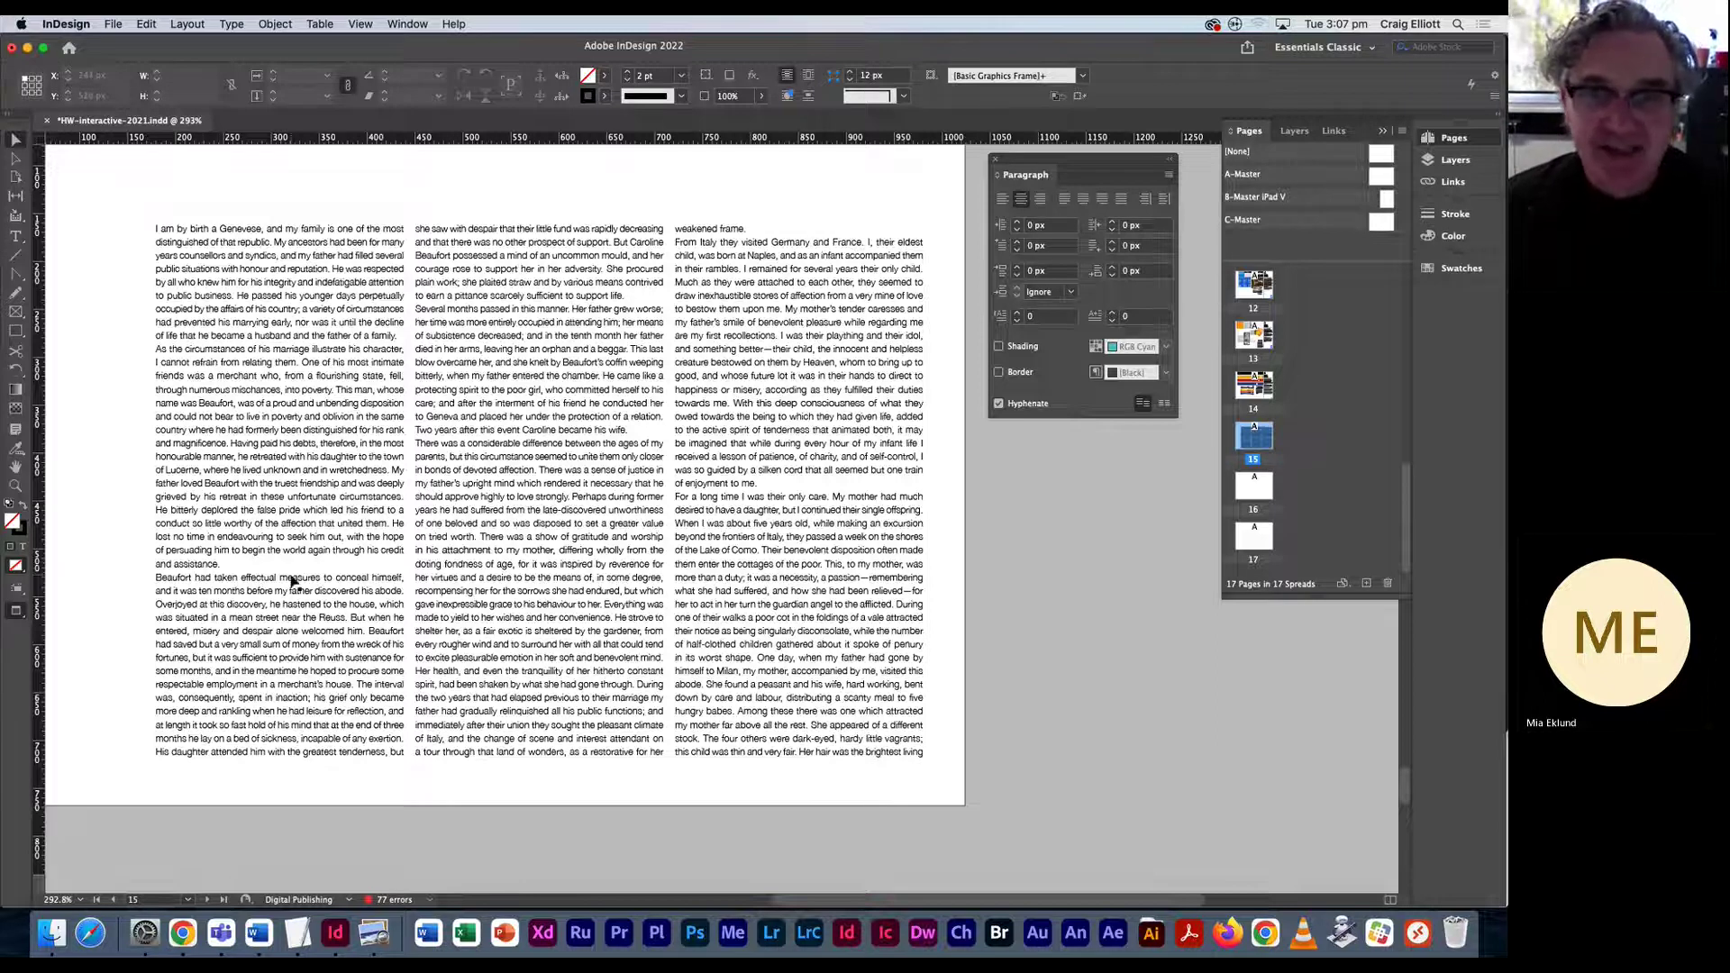
{"action": "left_click", "coordinate": [363, 584]}
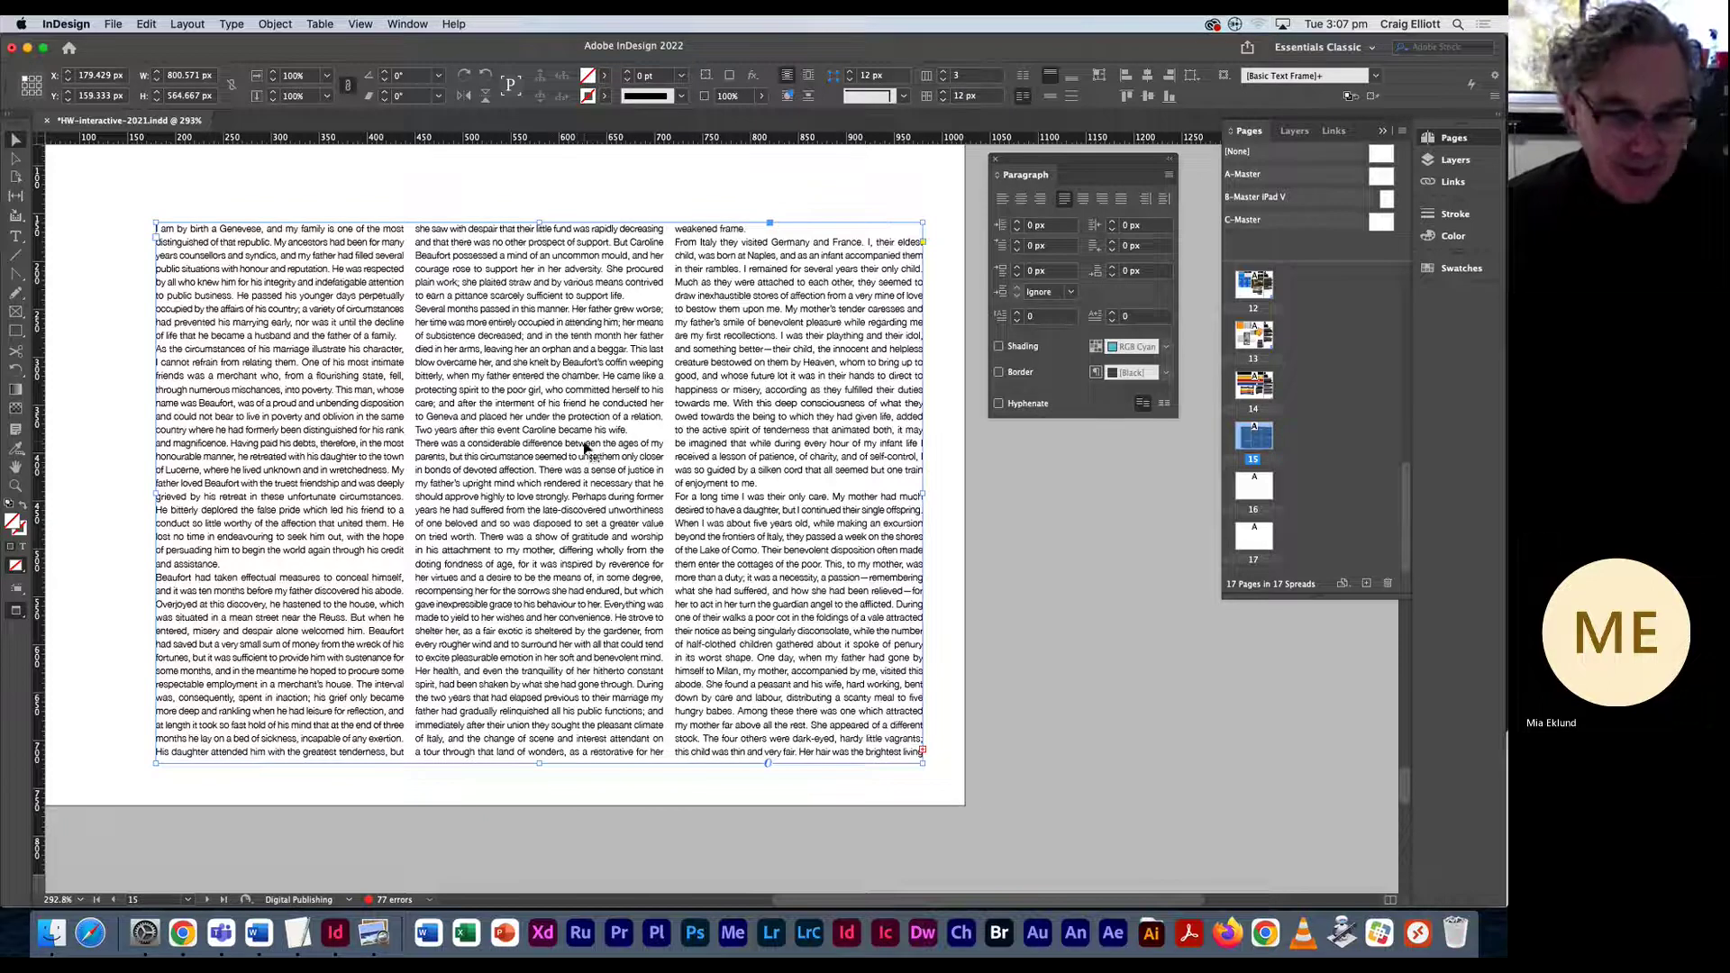
Review the word spacing, letter spacing and glyph scaling values in Preview's "justification settings" image, and return to the InDesign text frame.
{"action": "key", "text": "super+Tab"}
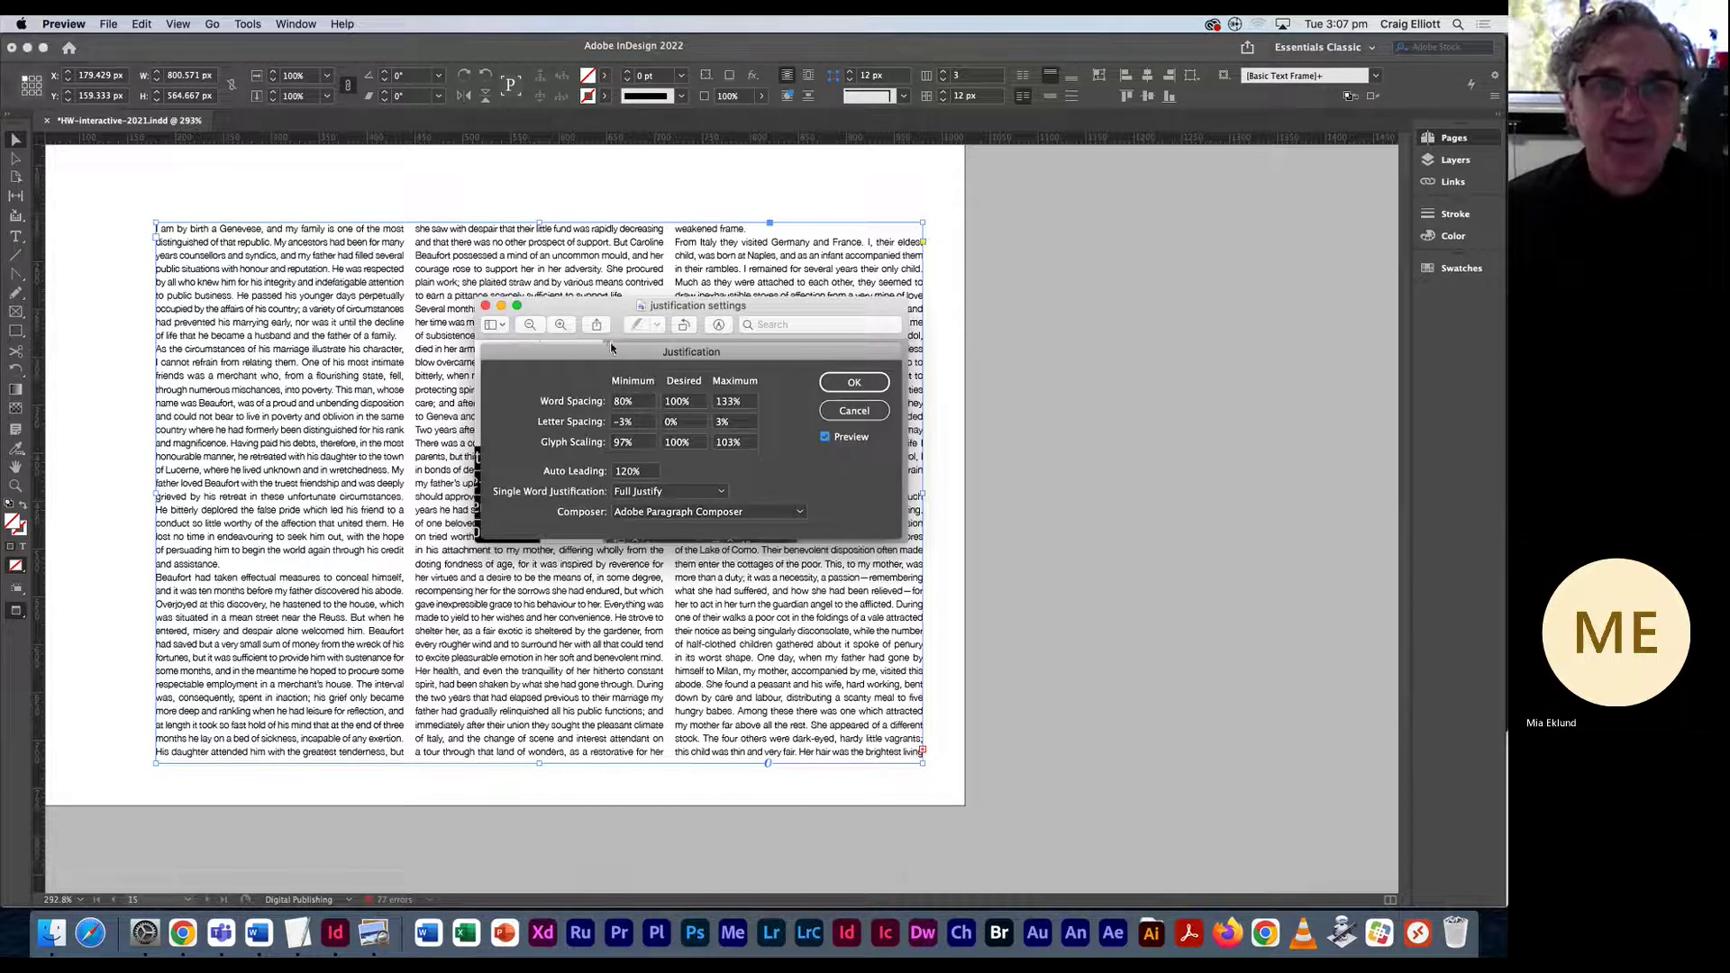
{"action": "left_click_drag", "start_coordinate": [602, 310], "coordinate": [605, 275]}
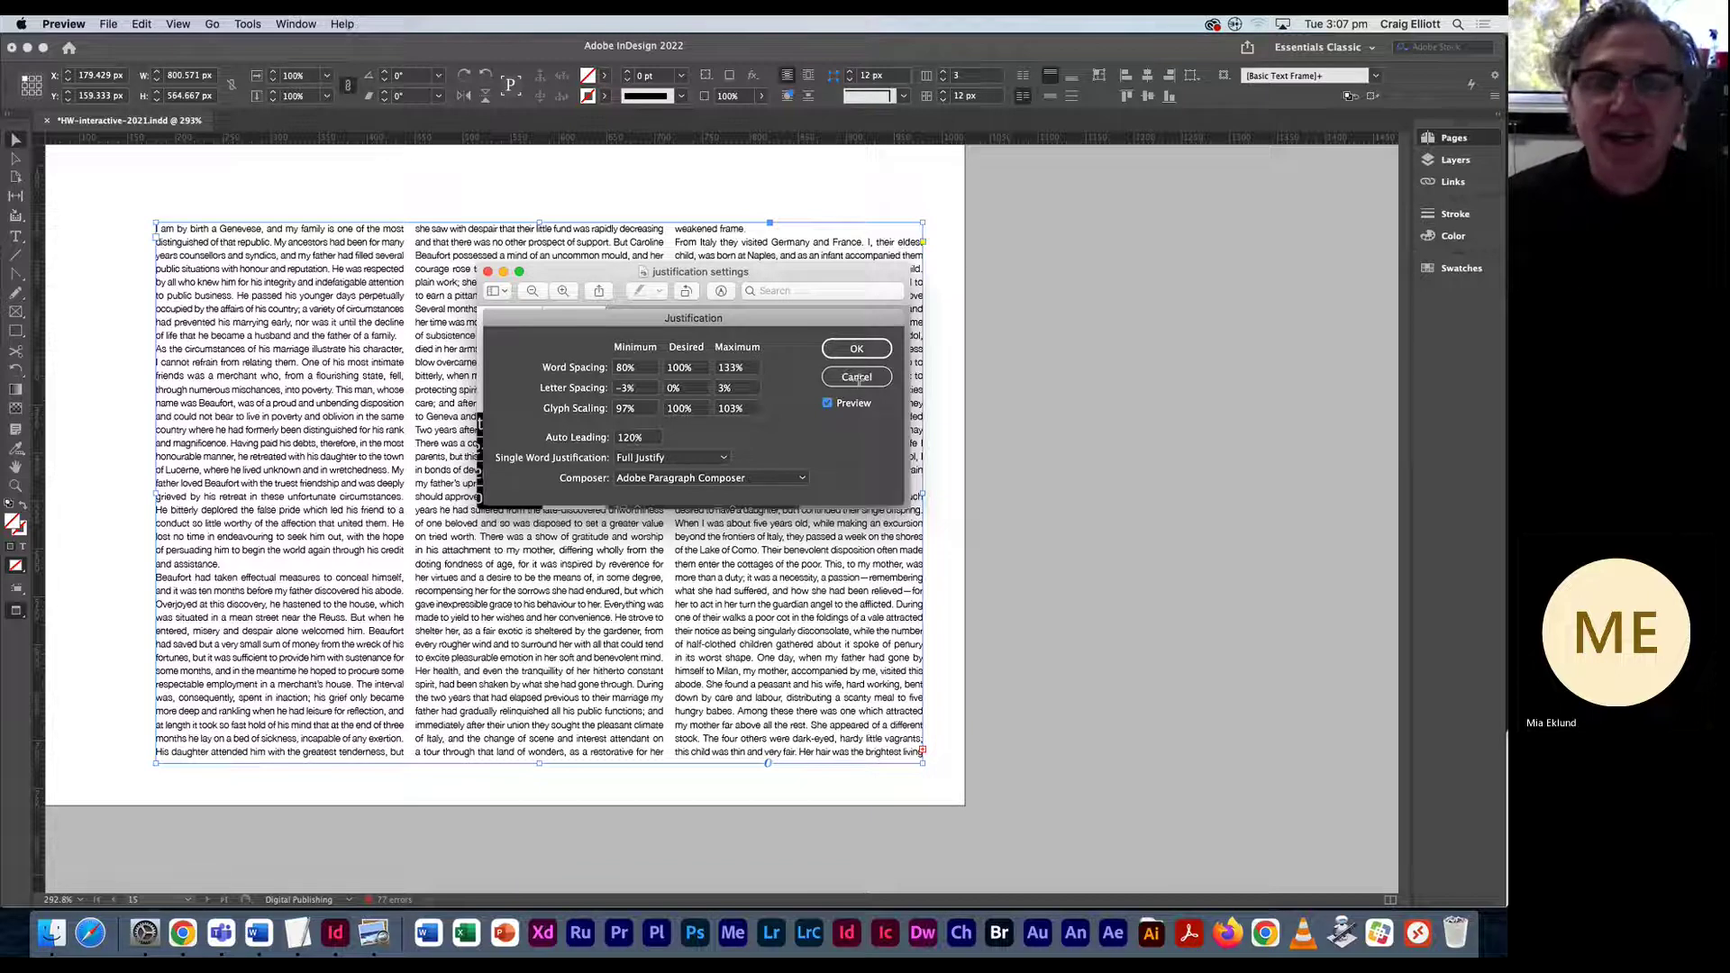
{"action": "left_click", "coordinate": [356, 291]}
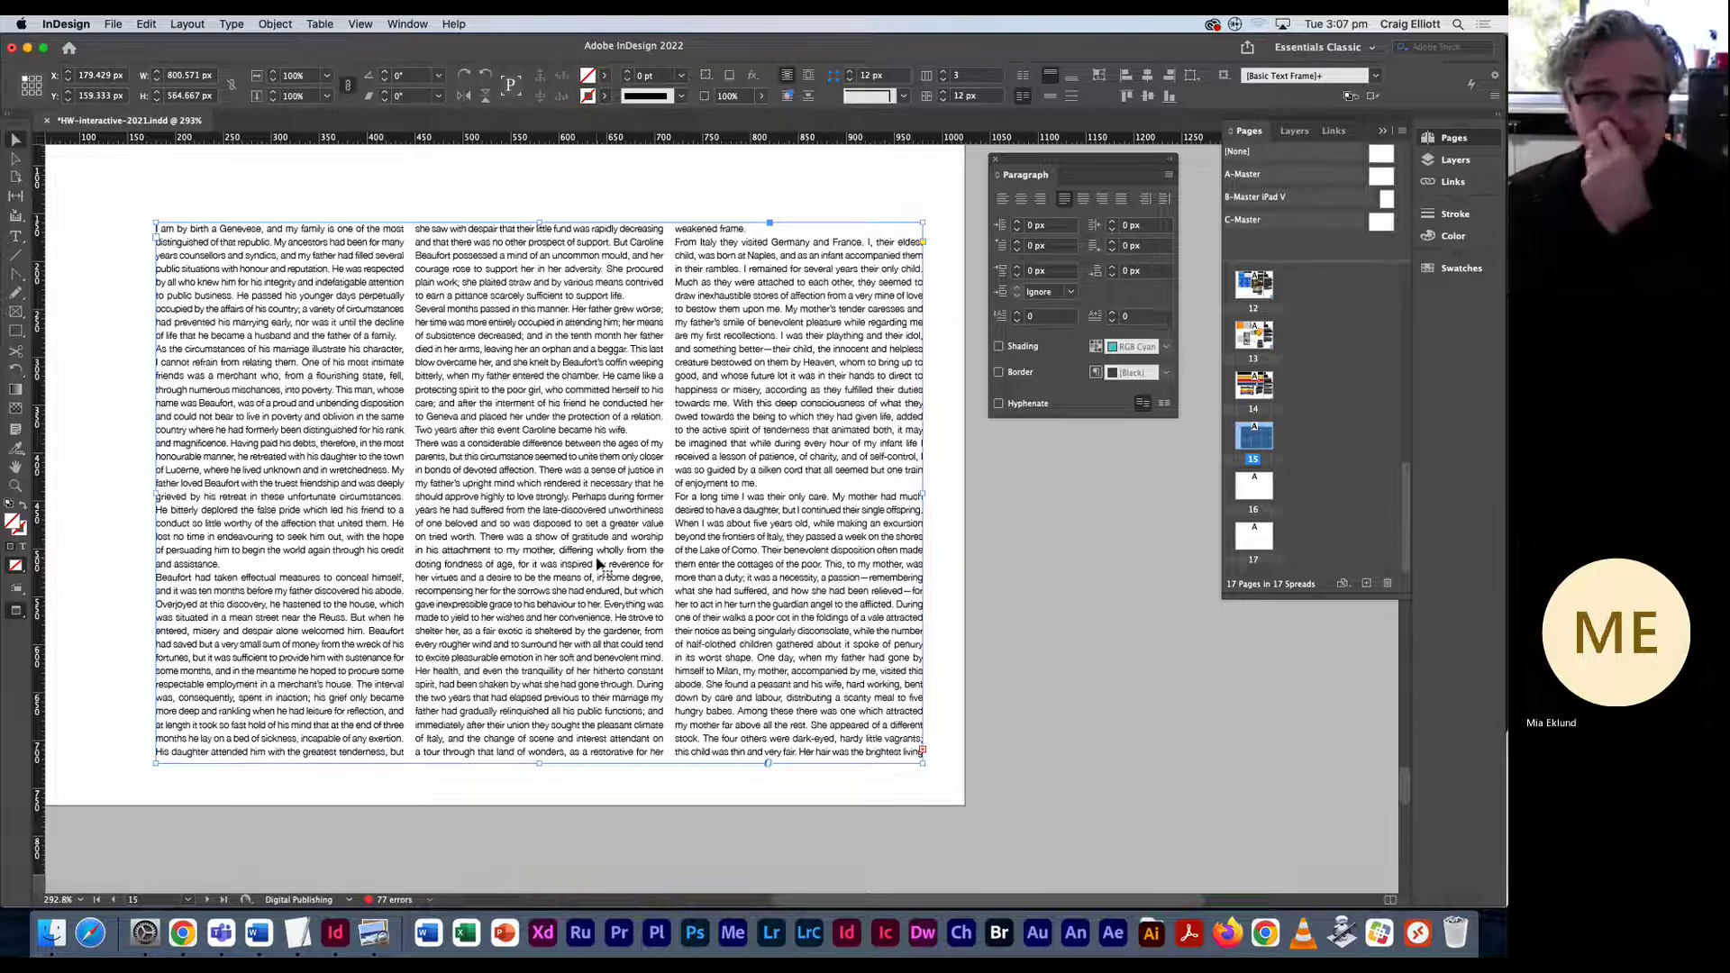
{"action": "key", "text": "super+Tab"}
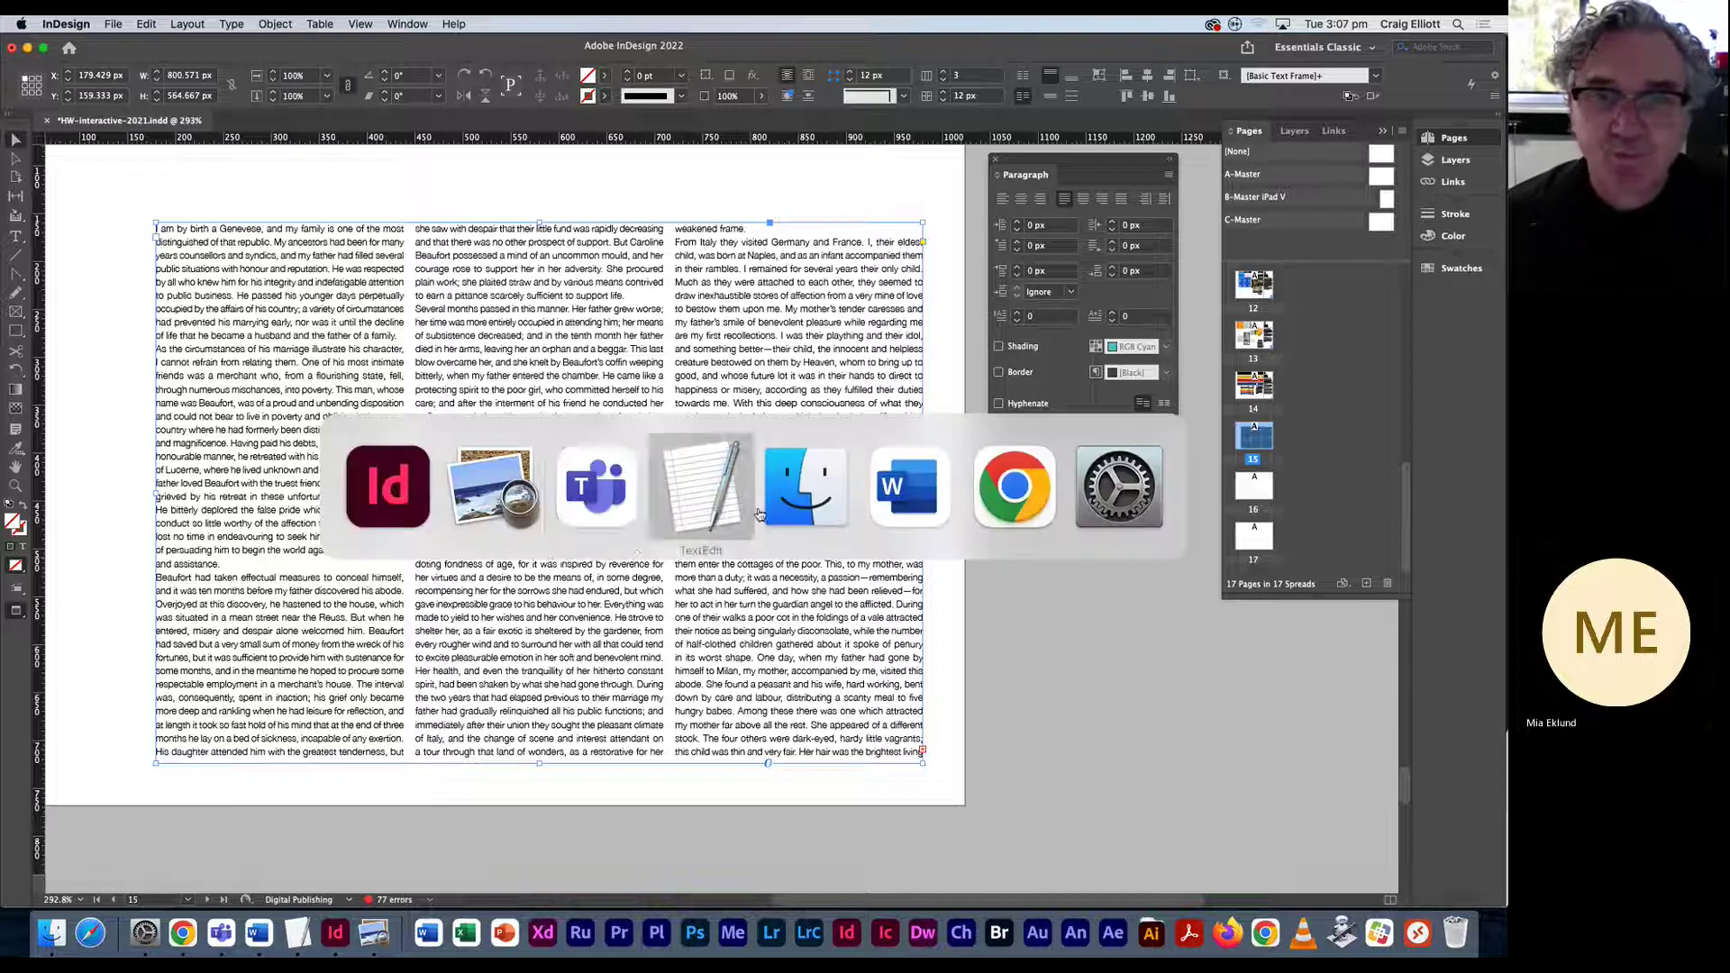